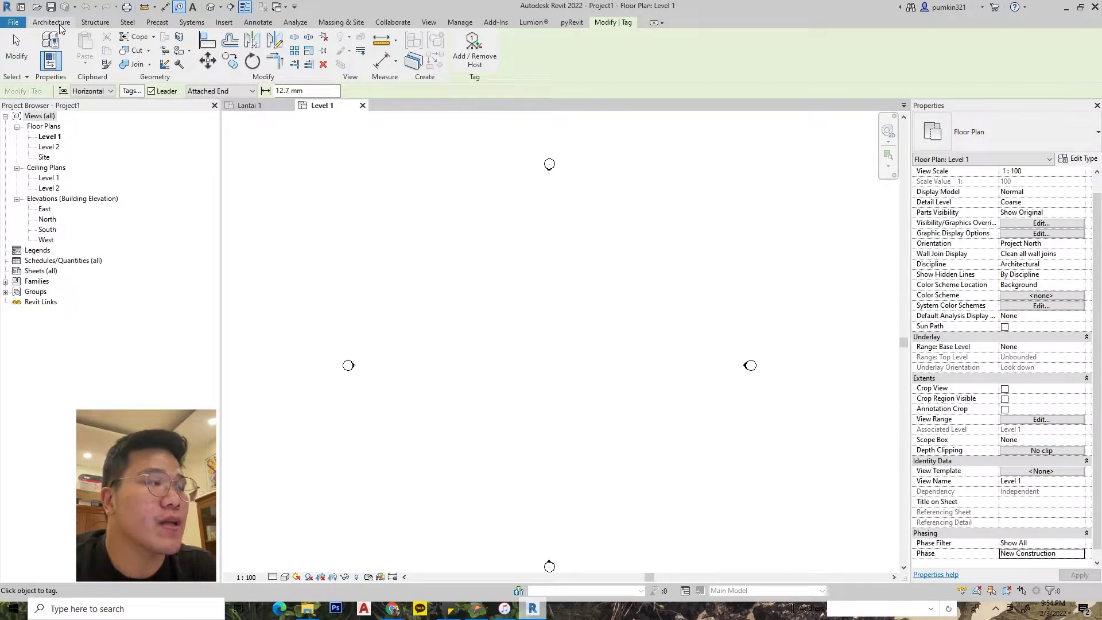
Step: Switch the ribbon to the Architecture tab while in the empty Level 1 plan
{"action": "left_click", "coordinate": [60, 24]}
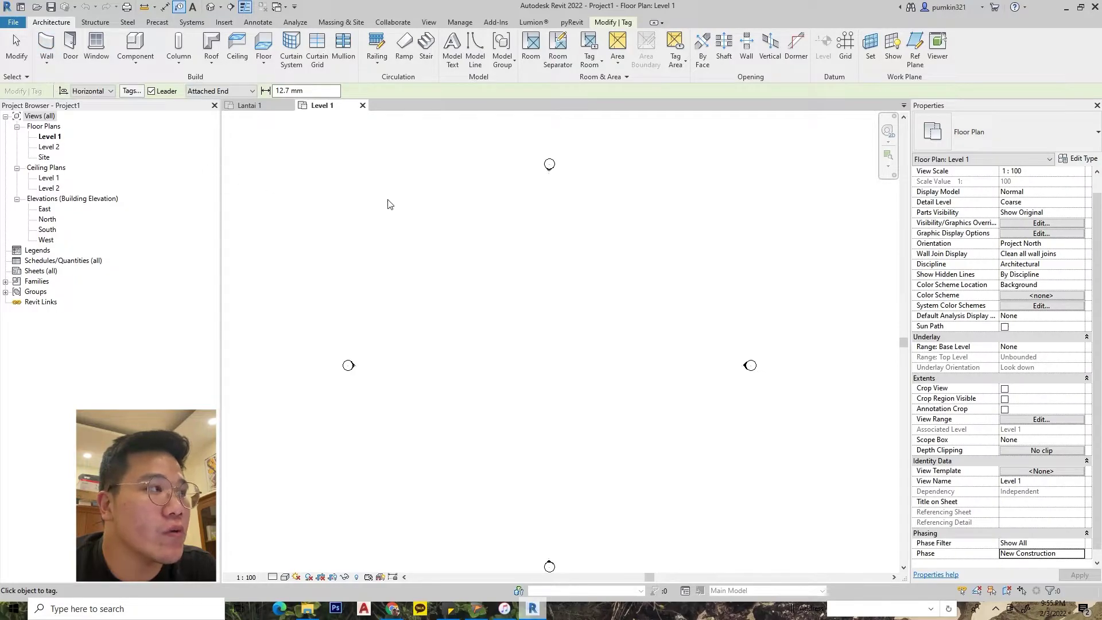
{"action": "mouse_move", "coordinate": [46, 57]}
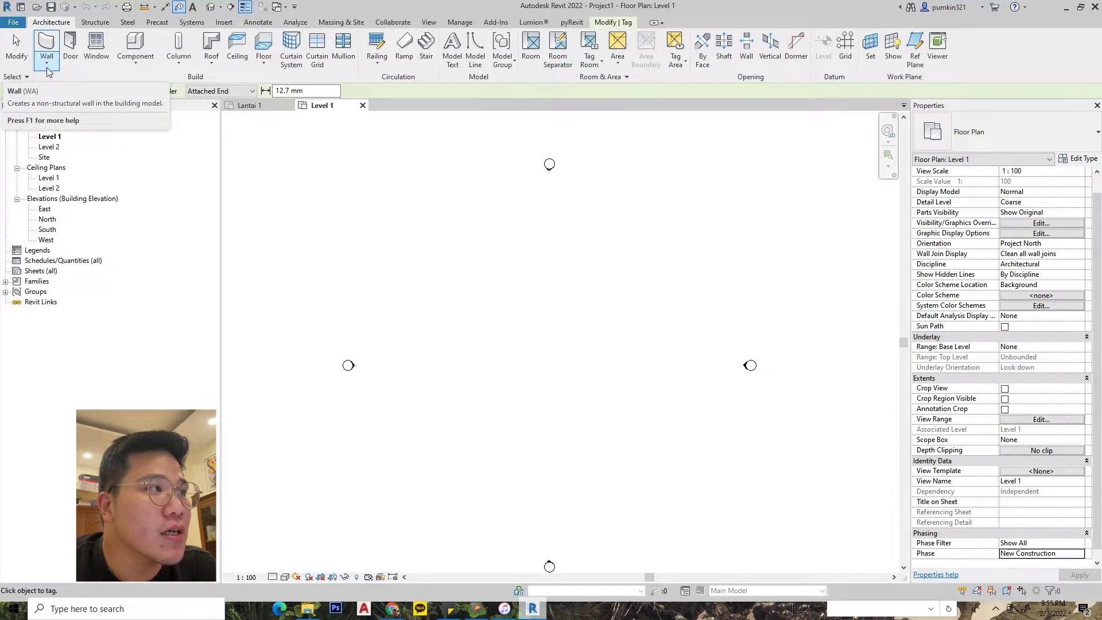
{"action": "left_click", "coordinate": [48, 71]}
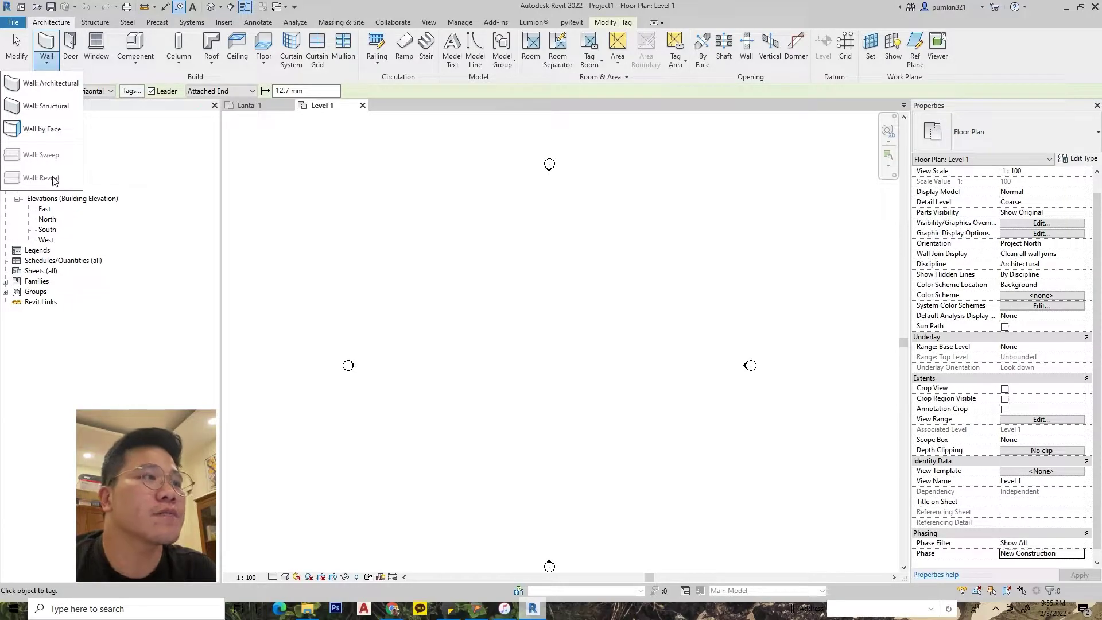
{"action": "scroll", "coordinate": [576, 349], "scroll_direction": "up", "scroll_amount": 1}
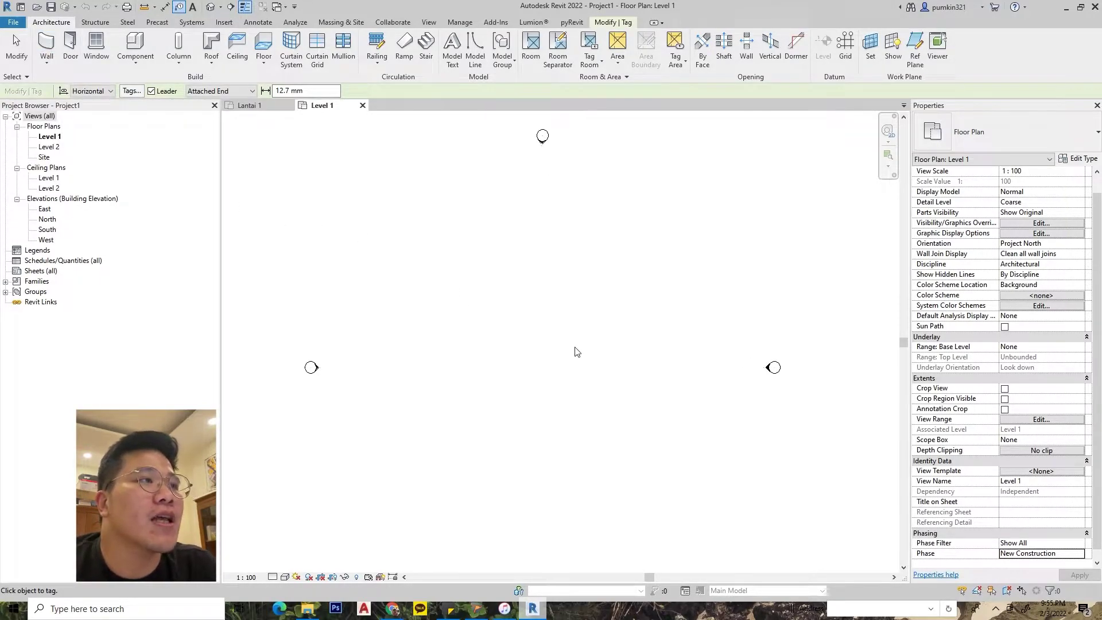
{"action": "scroll", "coordinate": [565, 345], "scroll_direction": "up", "scroll_amount": 1}
{"action": "scroll", "coordinate": [517, 326], "scroll_direction": "down", "scroll_amount": 1}
{"action": "middle_click_drag", "start_coordinate": [490, 322], "coordinate": [452, 327]}
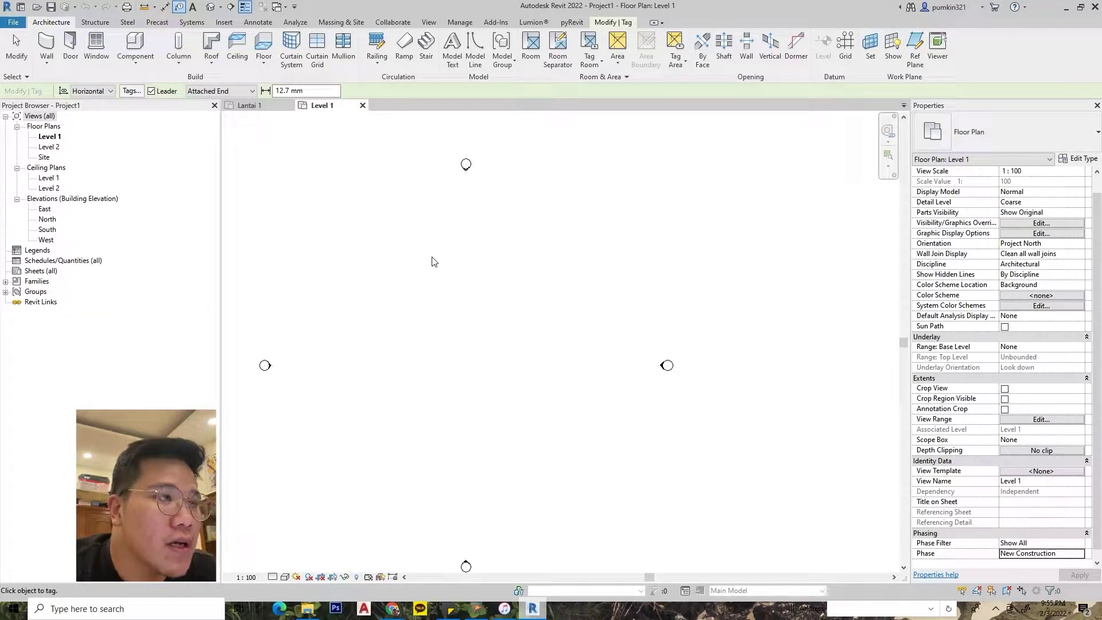
{"action": "middle_click_drag", "start_coordinate": [489, 275], "coordinate": [551, 260]}
{"action": "scroll", "coordinate": [559, 275], "scroll_direction": "down", "scroll_amount": 1}
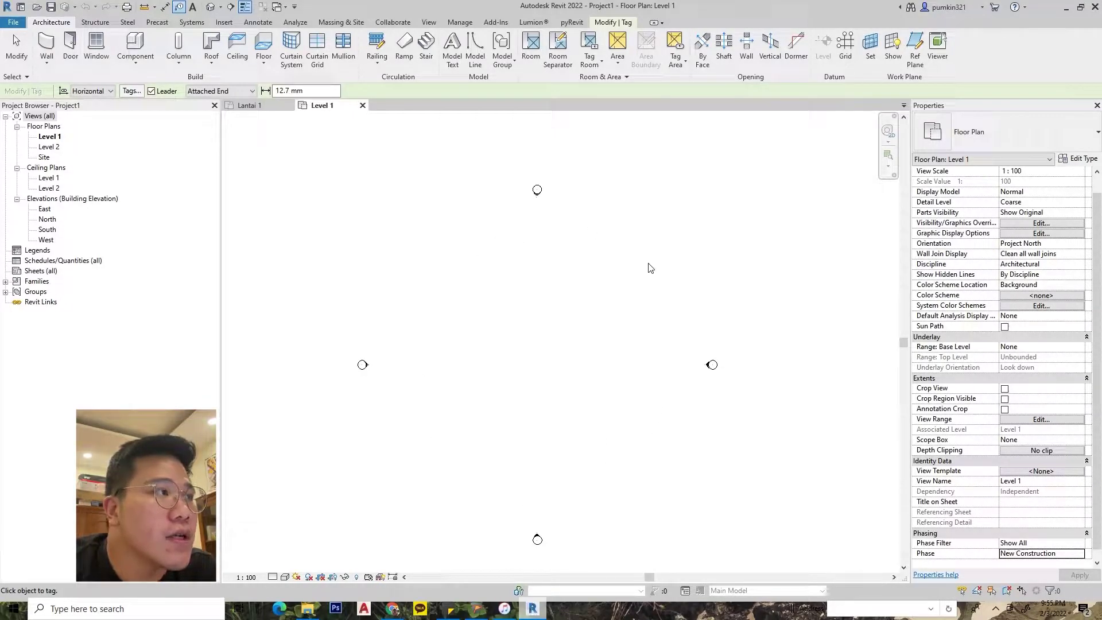
{"action": "middle_click_drag", "start_coordinate": [519, 220], "coordinate": [494, 242]}
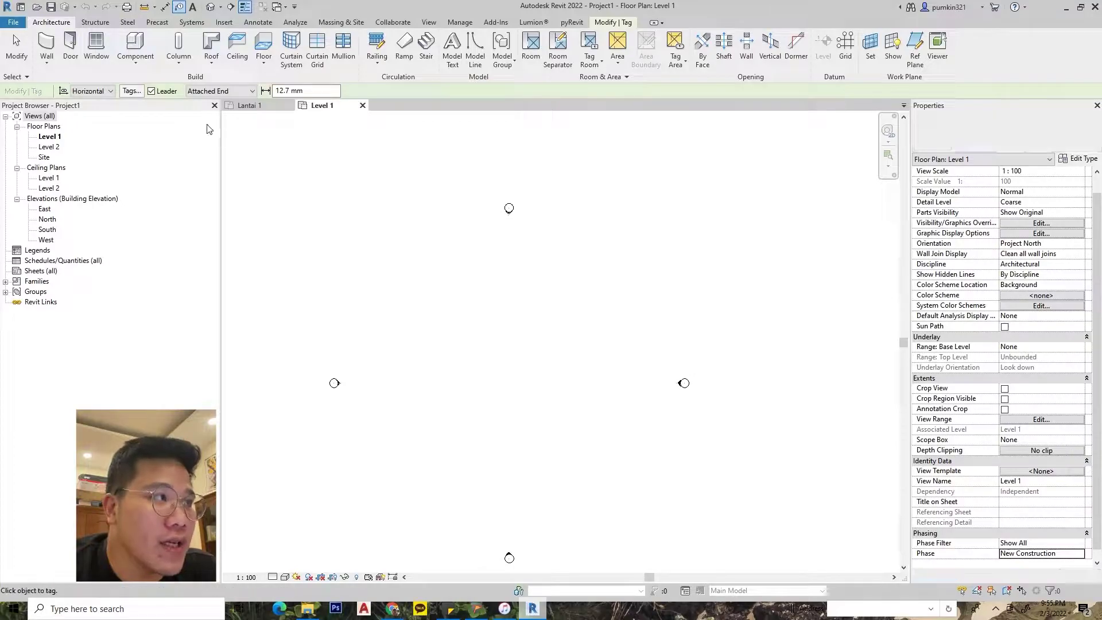
Step: Start the Wall tool using the Basic Wall Generic - 200mm type
{"action": "left_click", "coordinate": [47, 48]}
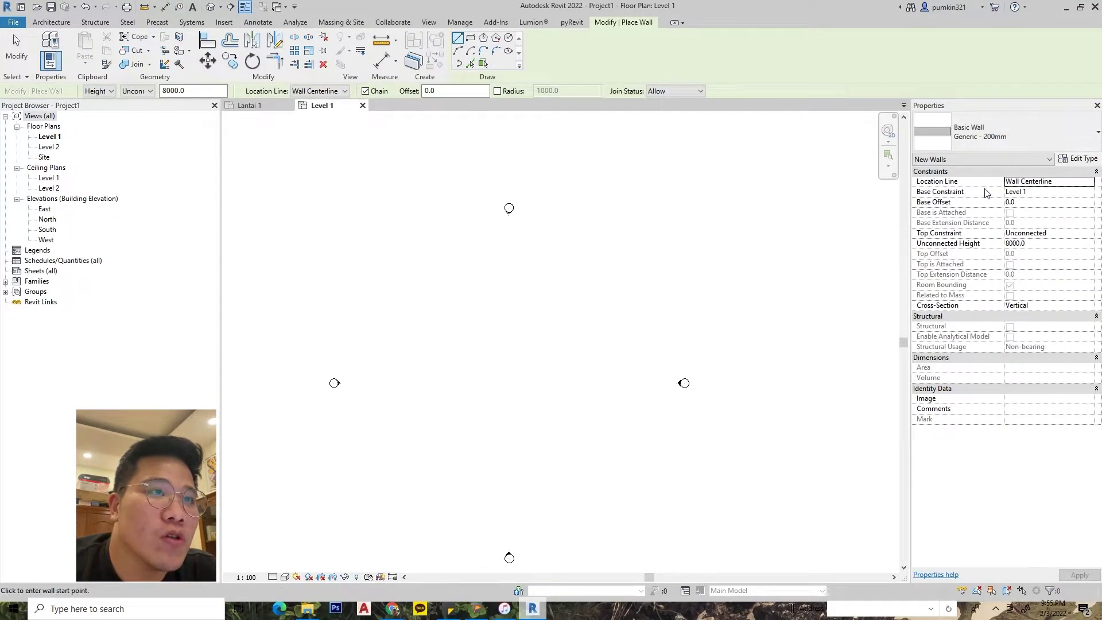
{"action": "left_click", "coordinate": [994, 128]}
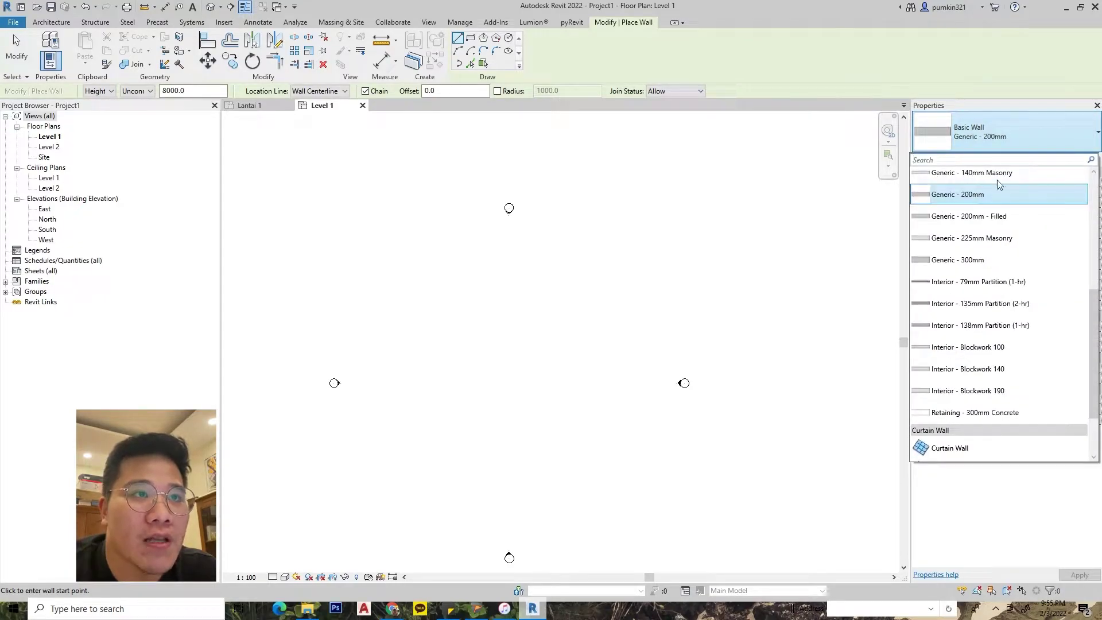
{"action": "scroll", "coordinate": [999, 259], "scroll_direction": "up", "scroll_amount": 3}
{"action": "scroll", "coordinate": [999, 321], "scroll_direction": "up", "scroll_amount": 3}
{"action": "scroll", "coordinate": [999, 322], "scroll_direction": "up", "scroll_amount": 3}
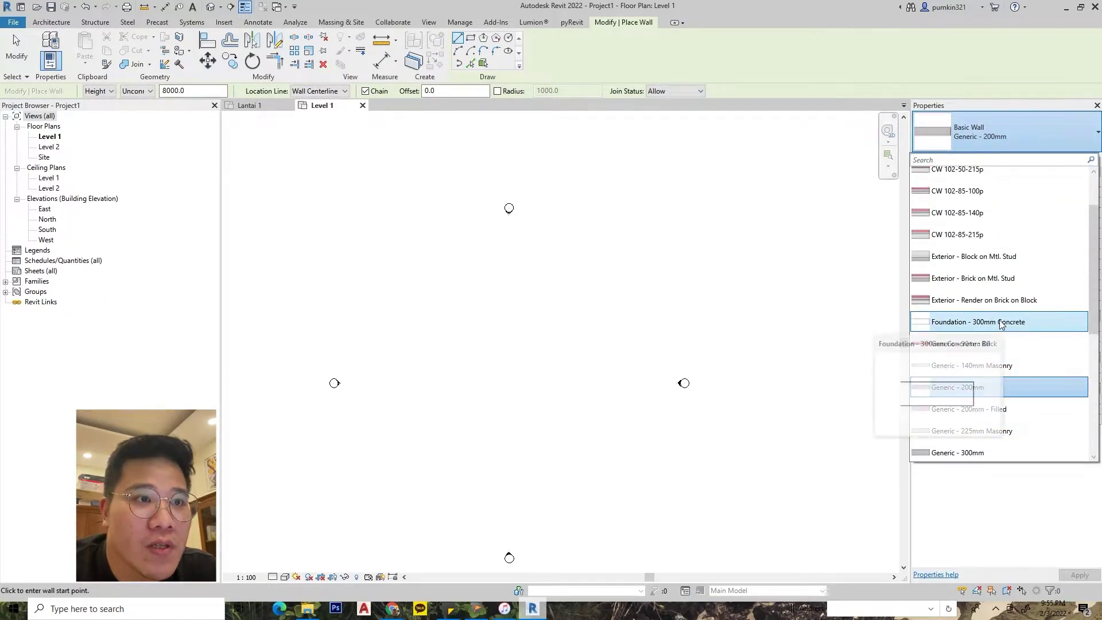
{"action": "scroll", "coordinate": [1002, 318], "scroll_direction": "up", "scroll_amount": 2}
{"action": "scroll", "coordinate": [1010, 241], "scroll_direction": "down", "scroll_amount": 2}
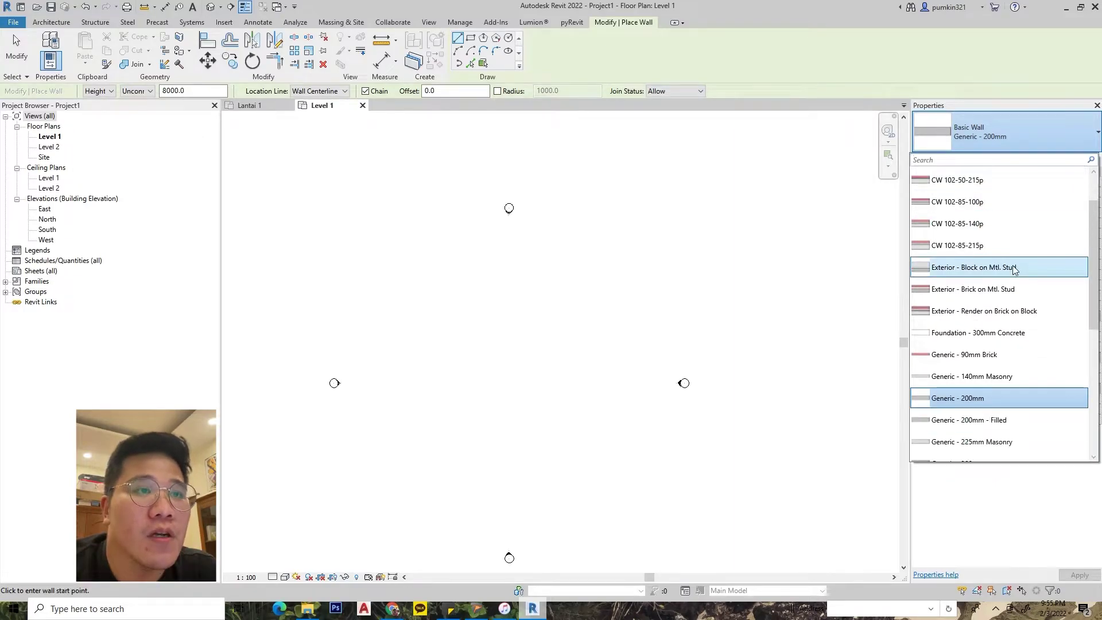
{"action": "scroll", "coordinate": [1008, 278], "scroll_direction": "down", "scroll_amount": 1}
{"action": "scroll", "coordinate": [1008, 305], "scroll_direction": "down", "scroll_amount": 2}
{"action": "left_click", "coordinate": [1009, 315]}
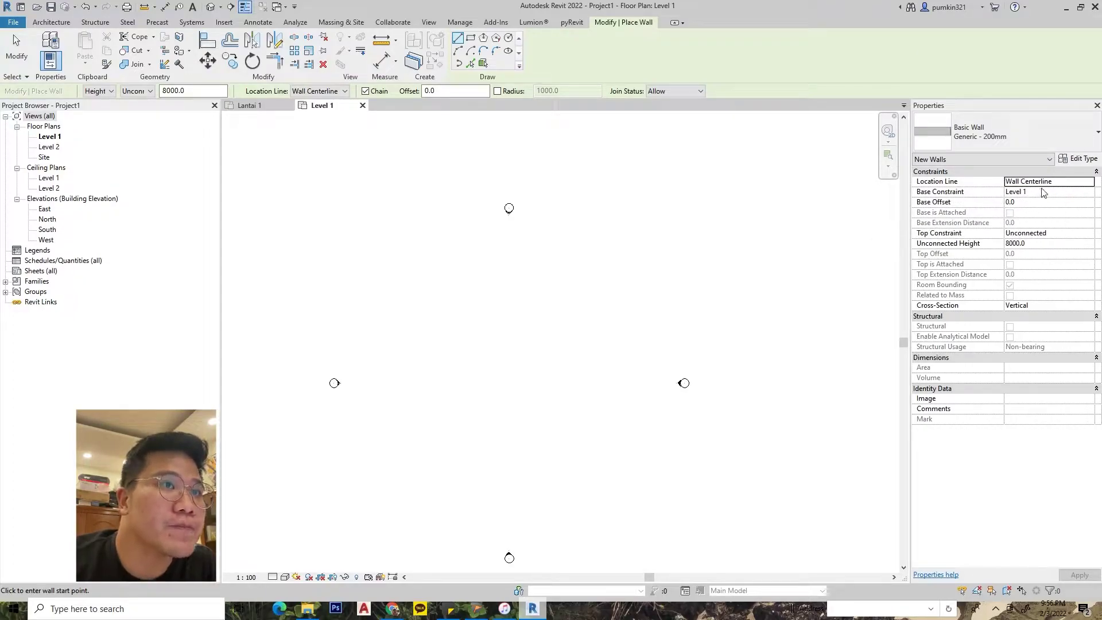
Step: Duplicate Generic - 200mm as wall type 'DINDING BATA 15 CM (1.5 + 12 + 1.5)'
{"action": "left_click", "coordinate": [1078, 161]}
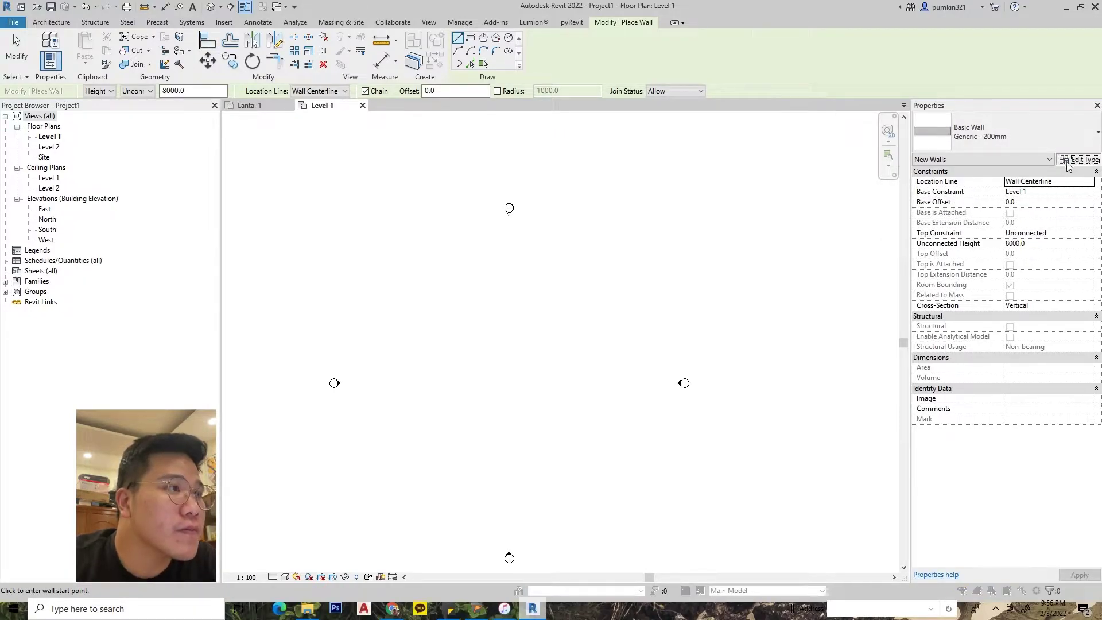
{"action": "left_click_drag", "start_coordinate": [344, 200], "coordinate": [403, 179]}
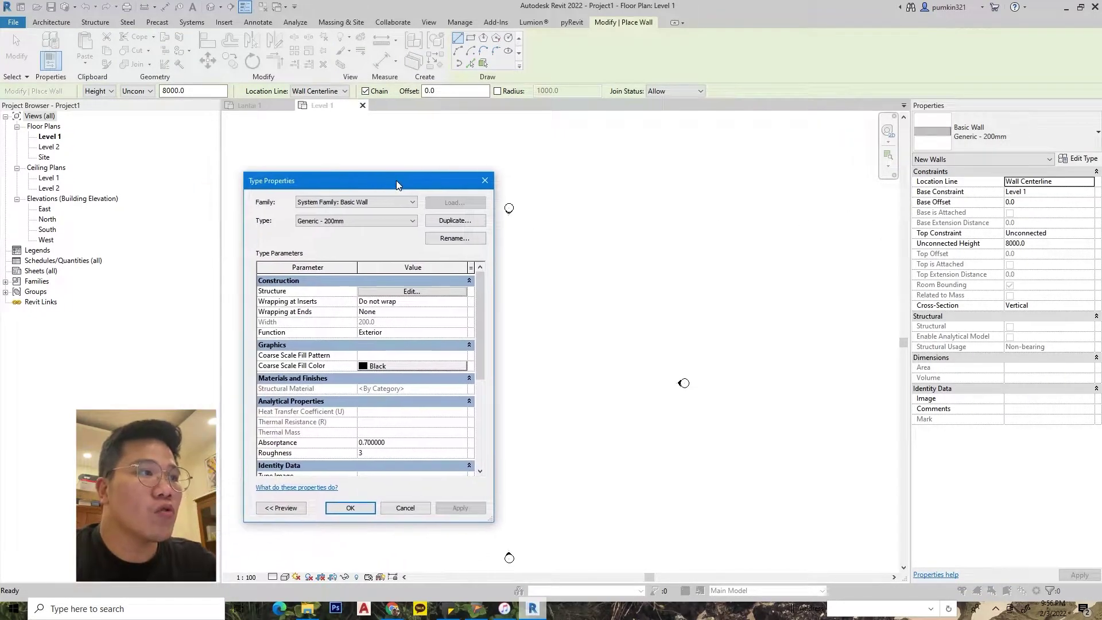
{"action": "left_click", "coordinate": [445, 221]}
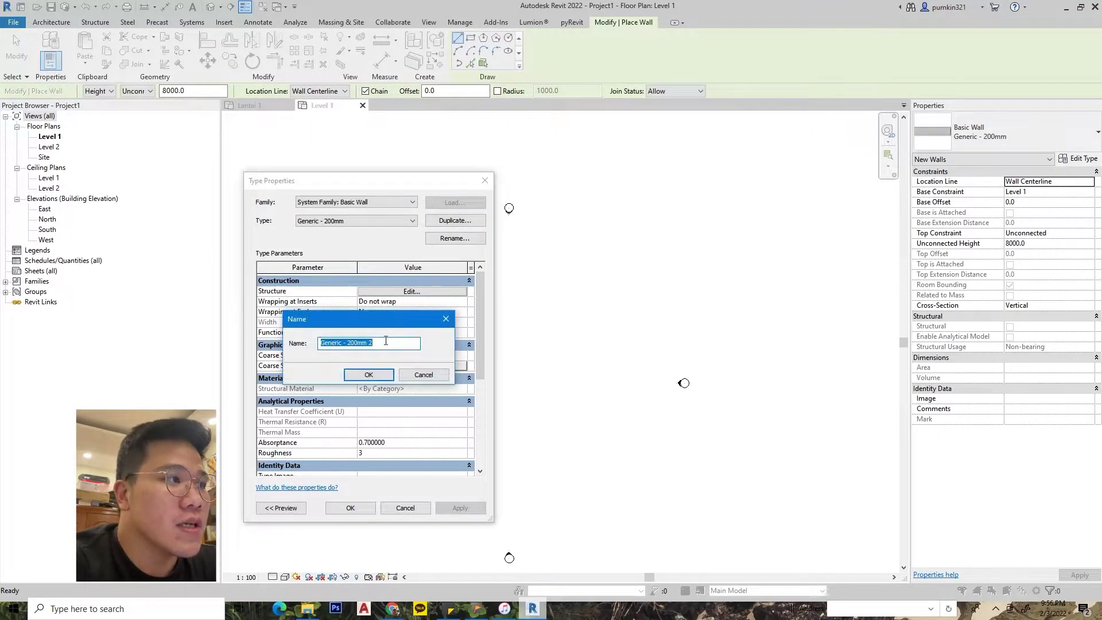
{"action": "type", "text": "d"}
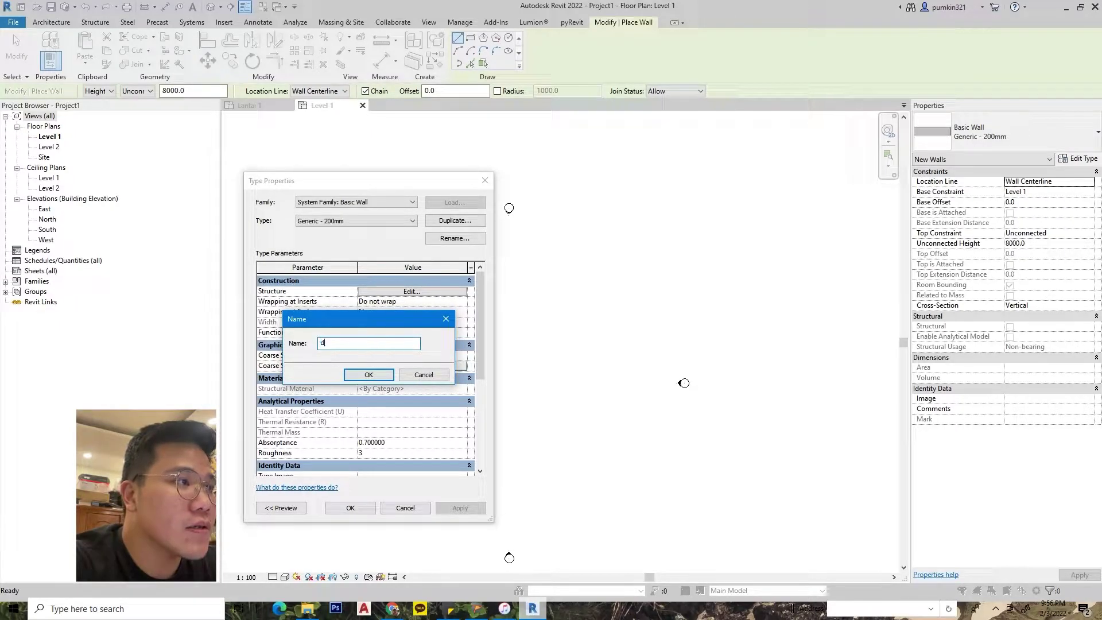
{"action": "key", "text": "BackSpace"}
{"action": "type", "text": "DI"}
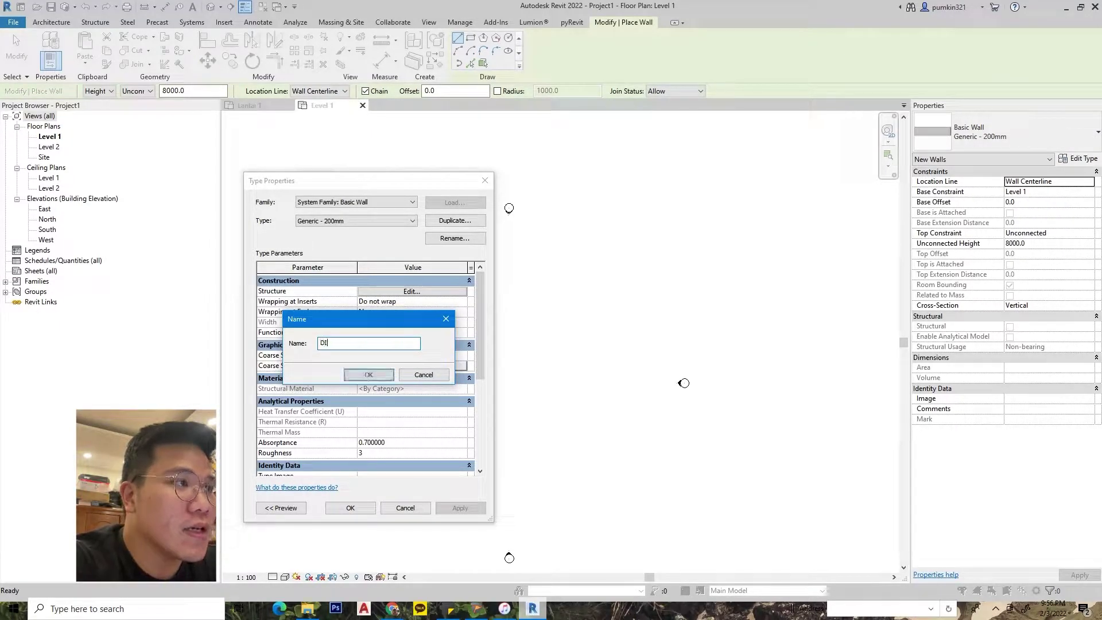
{"action": "type", "text": "NDING BATA 15 CM (1.5"}
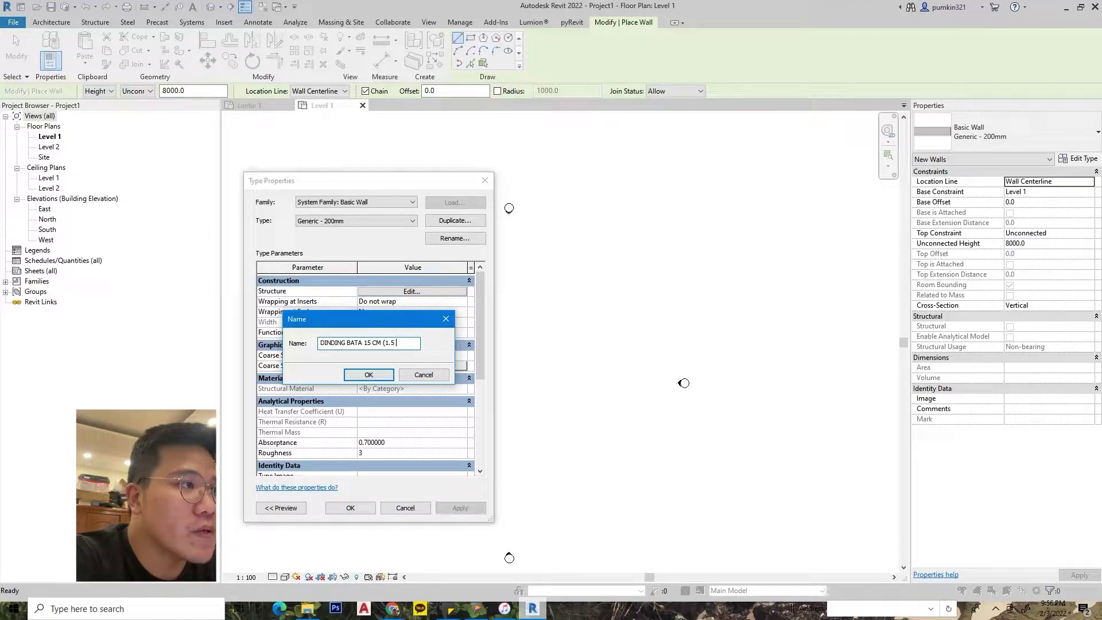
{"action": "type", "text": " + 12 +"}
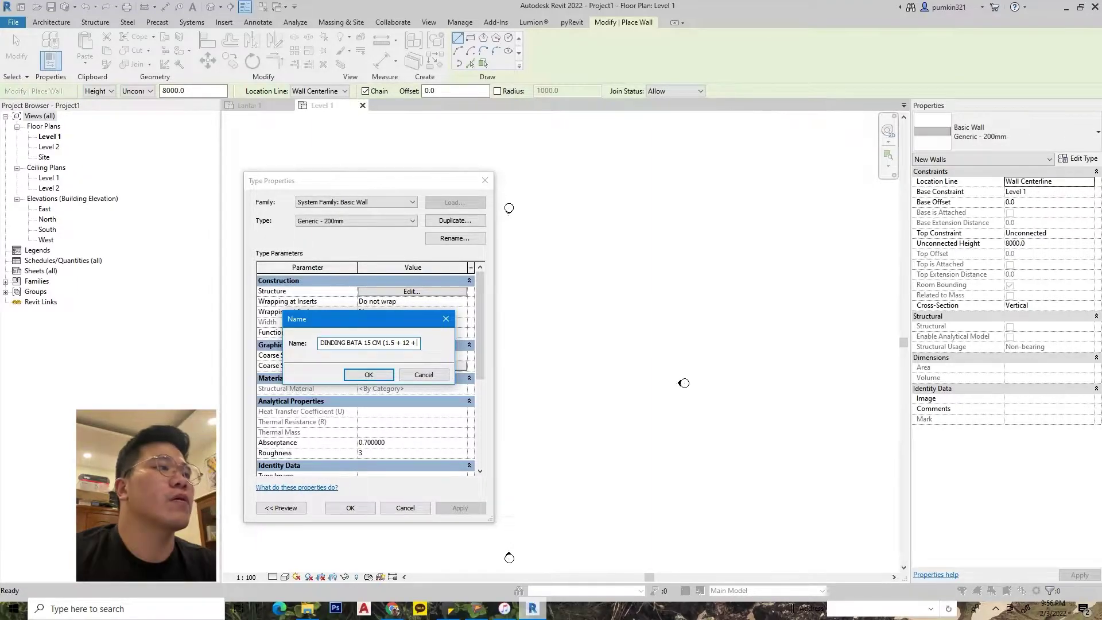
{"action": "type", "text": " 1.5)"}
{"action": "key", "text": "Return"}
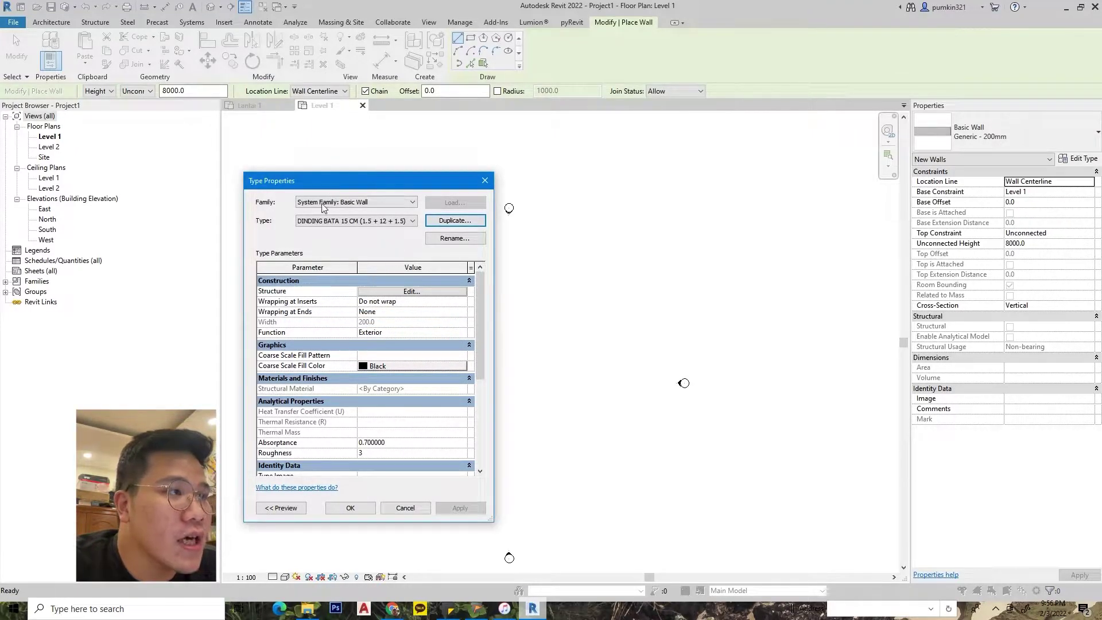
Step: Set the Structure [1] layer thickness to 120 in the assembly, with section preview shown
{"action": "left_click", "coordinate": [403, 292]}
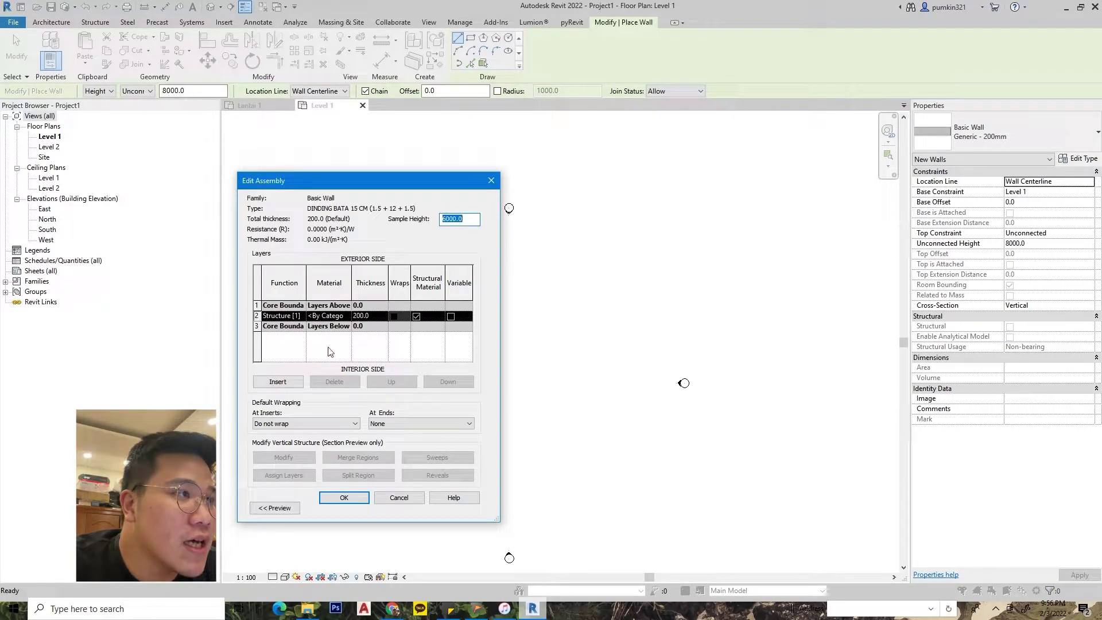
{"action": "left_click", "coordinate": [330, 351]}
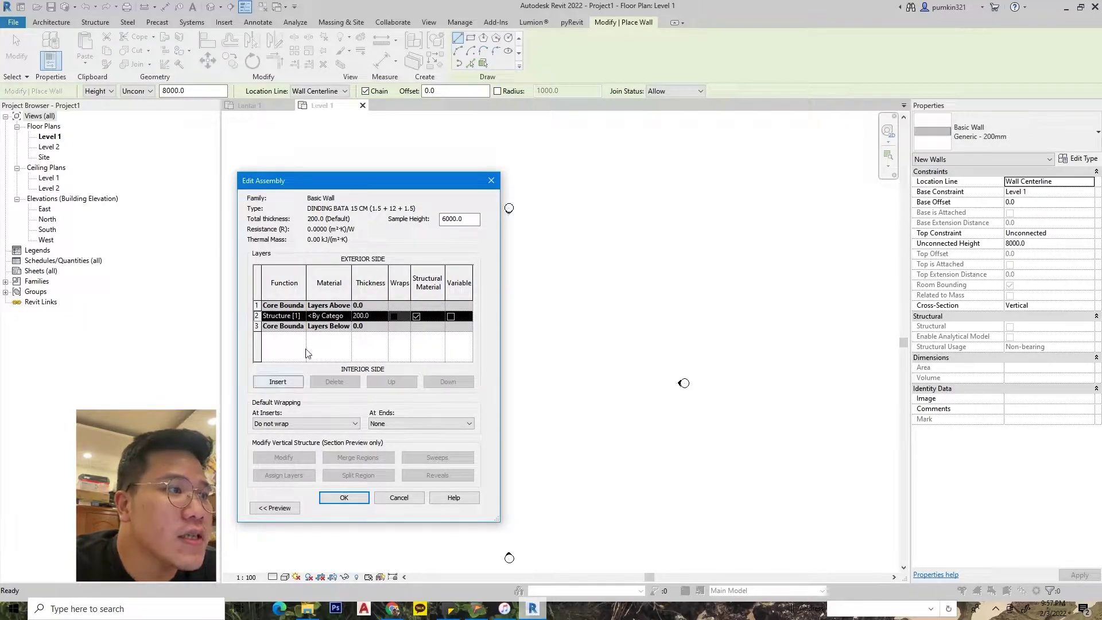
{"action": "left_click_drag", "start_coordinate": [362, 187], "coordinate": [635, 195]}
{"action": "left_click", "coordinate": [551, 516]}
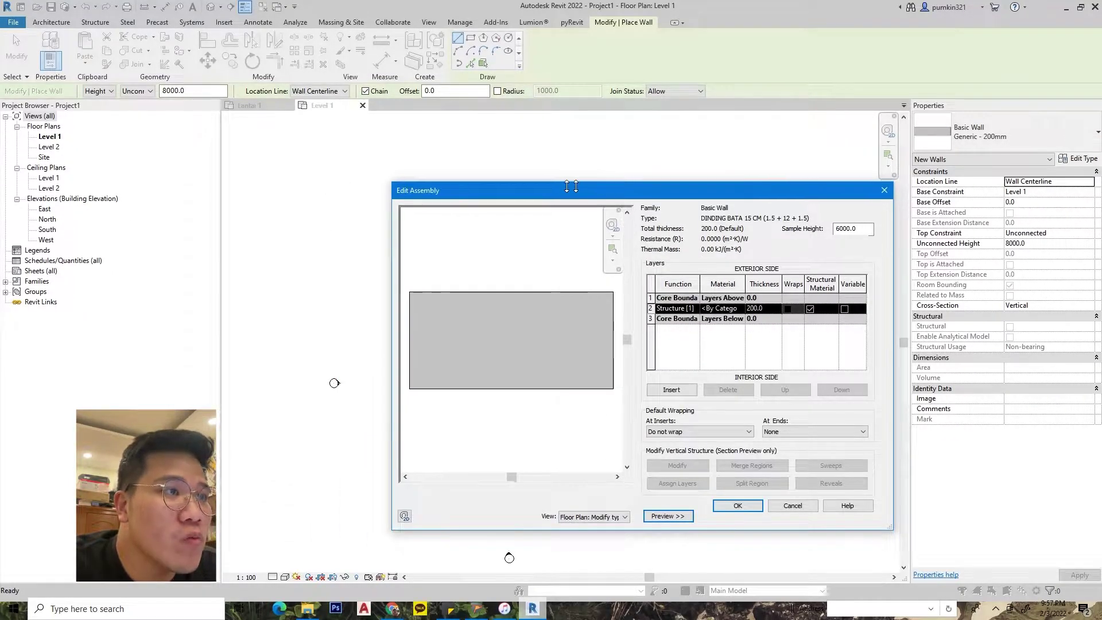
{"action": "left_click_drag", "start_coordinate": [515, 182], "coordinate": [410, 169]}
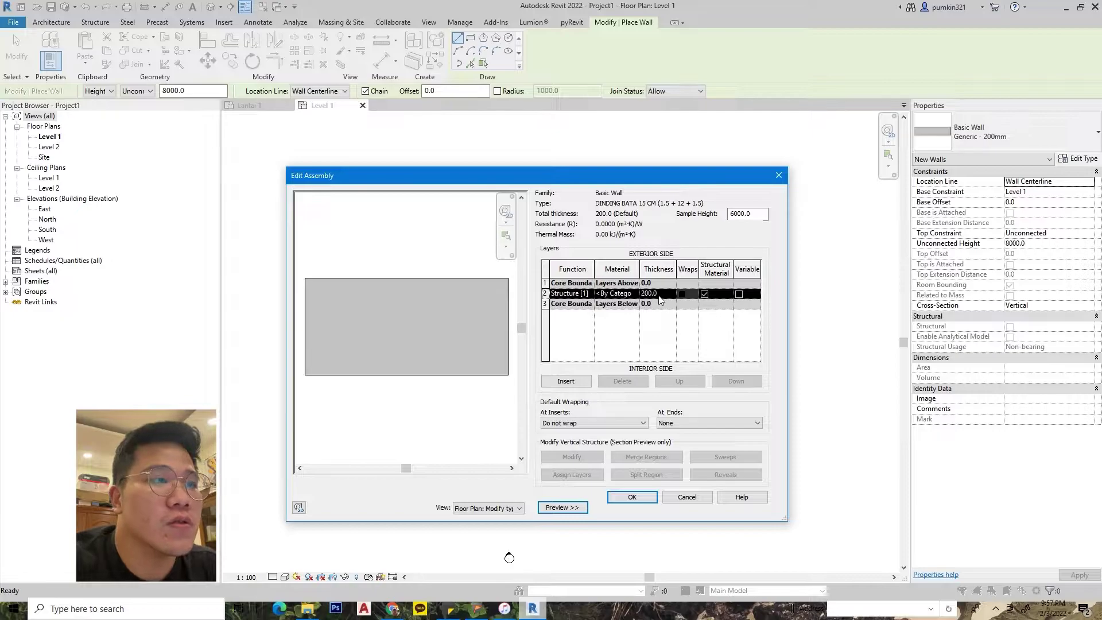
{"action": "left_click", "coordinate": [641, 294]}
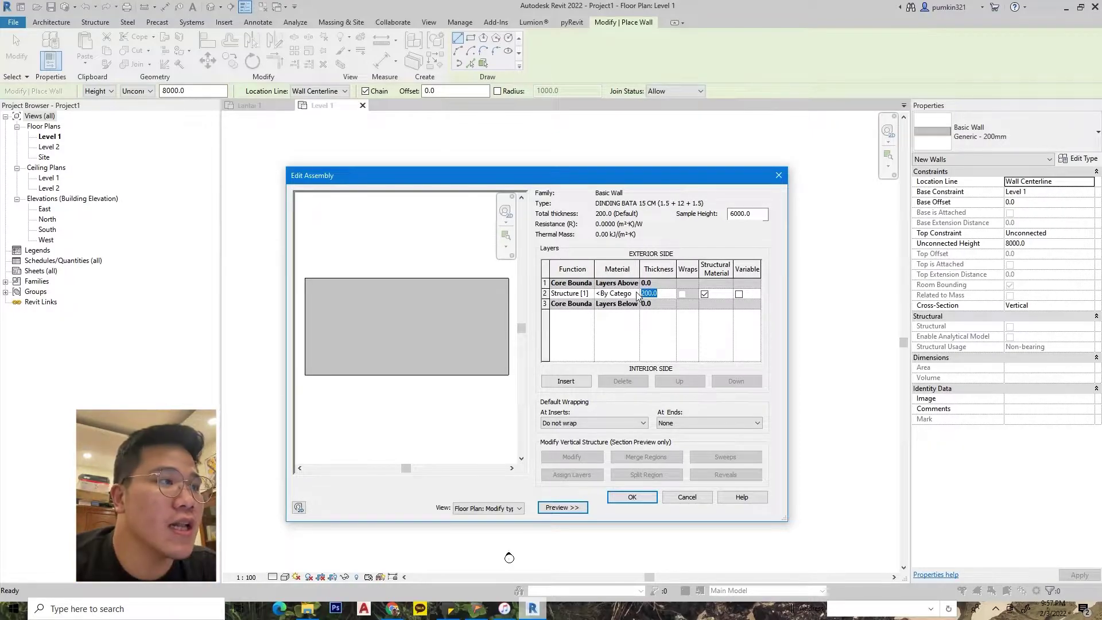
{"action": "type", "text": "120"}
{"action": "key", "text": "Tab"}
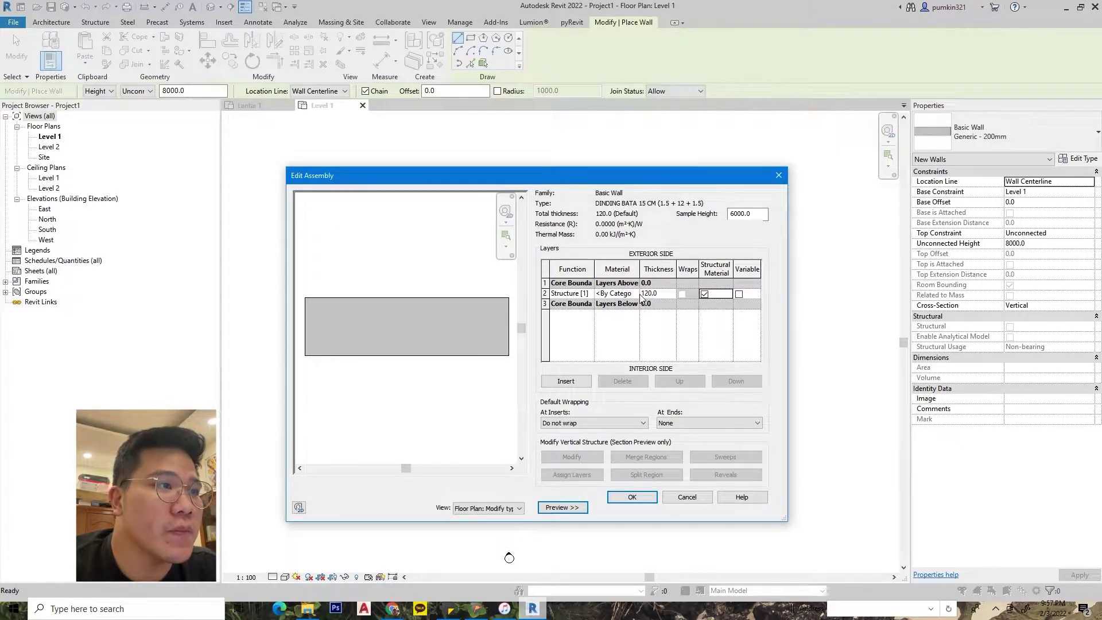
{"action": "left_click", "coordinate": [637, 297]}
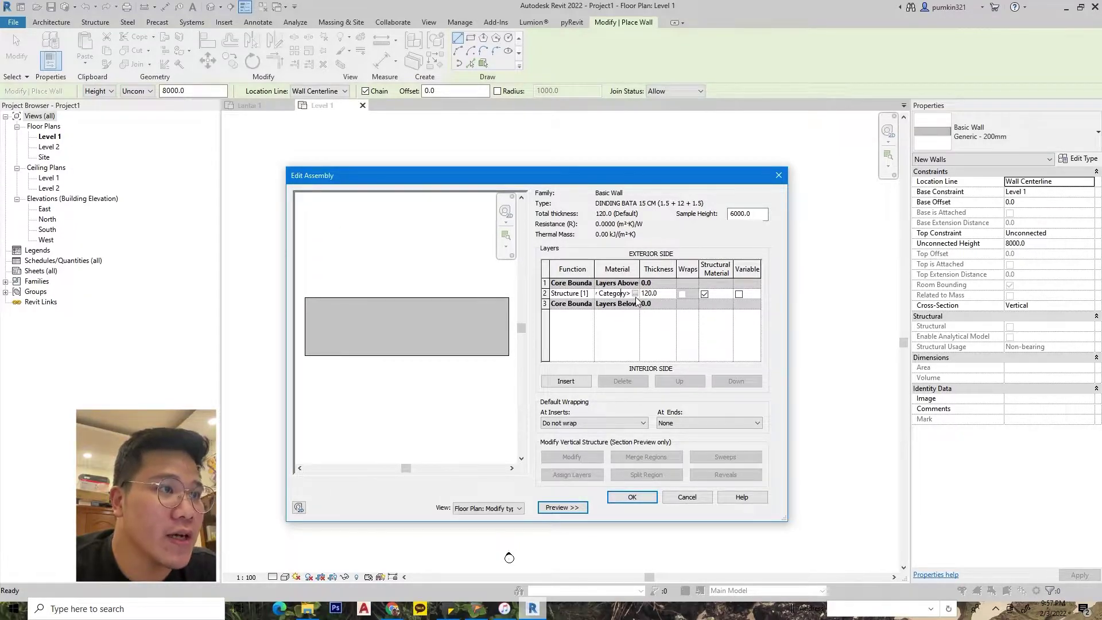
{"action": "key", "text": "Home"}
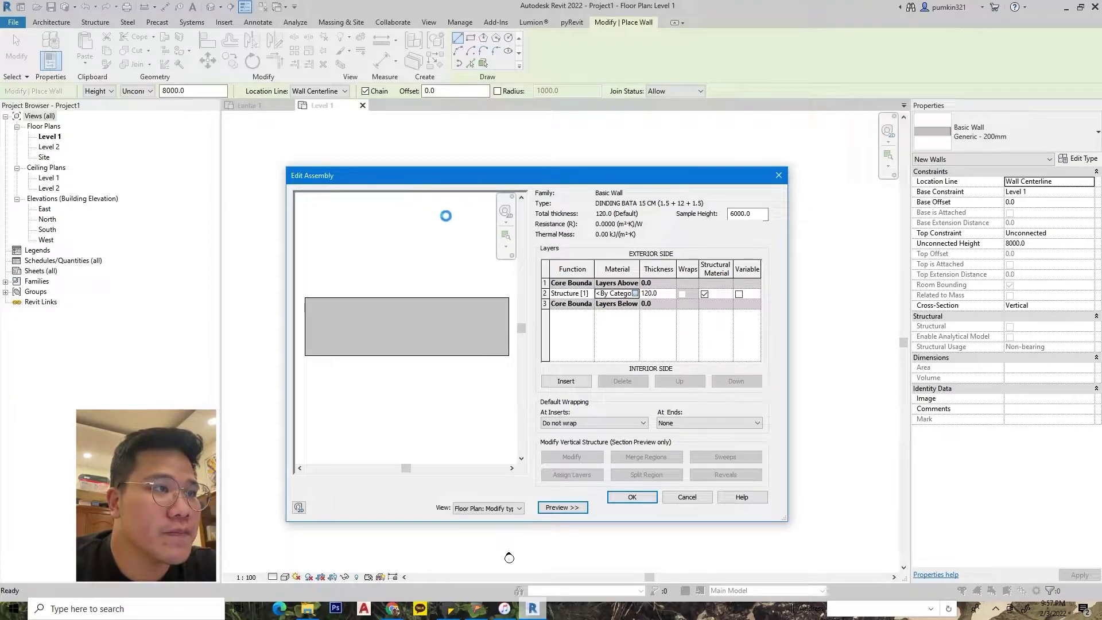
Step: Assign Brick, Common to the structure layer by searching 'BRIC' in the Material Browser
{"action": "left_click", "coordinate": [631, 294]}
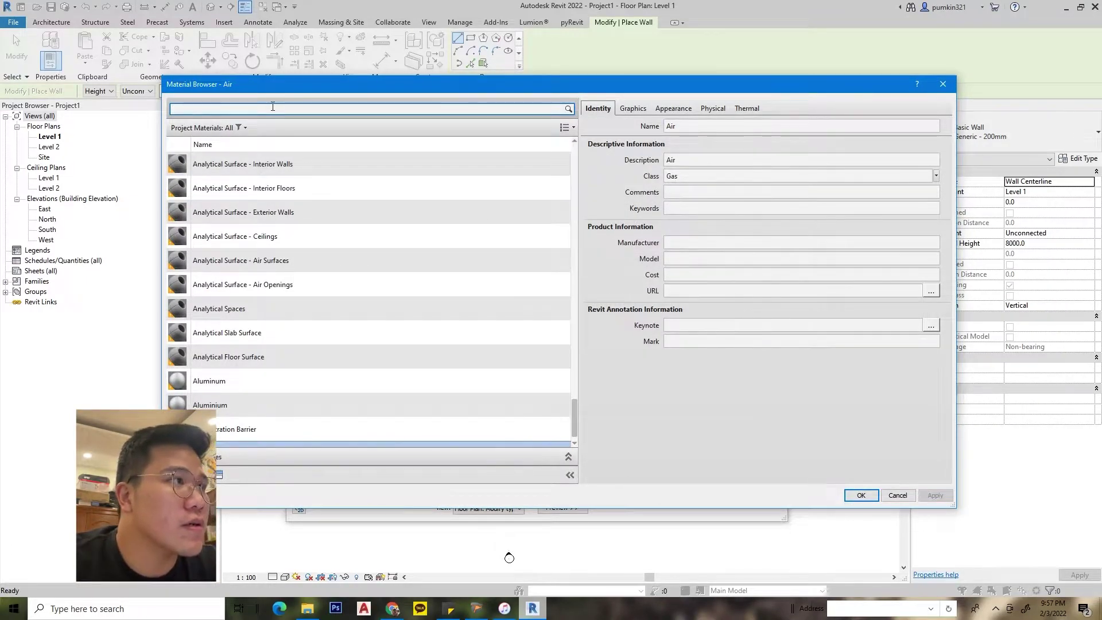
{"action": "type", "text": "BRIC"}
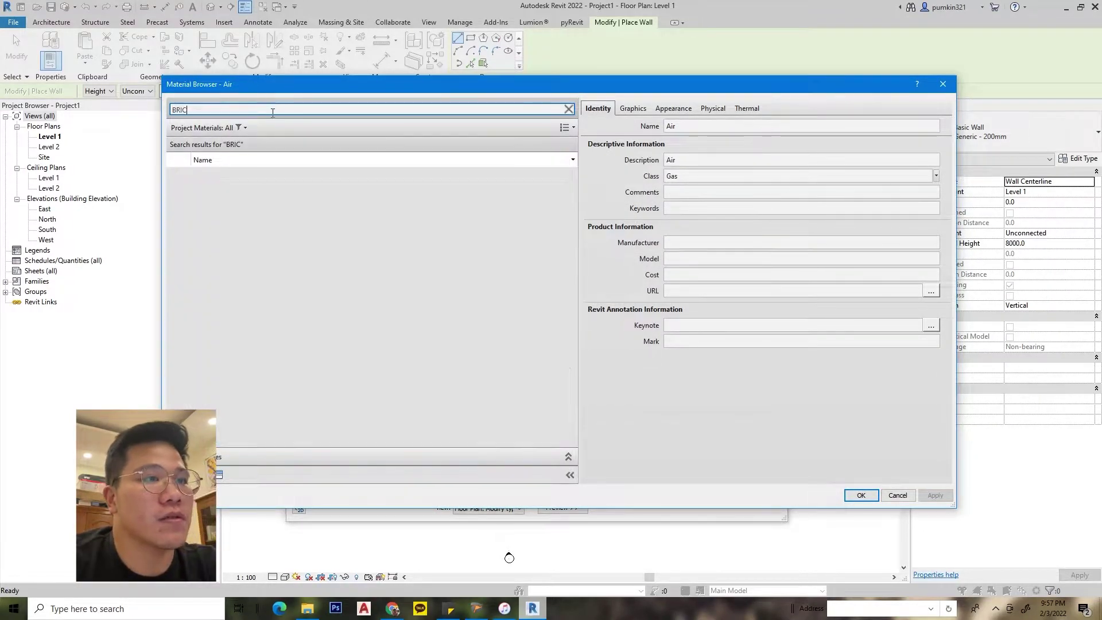
{"action": "left_click", "coordinate": [249, 183]}
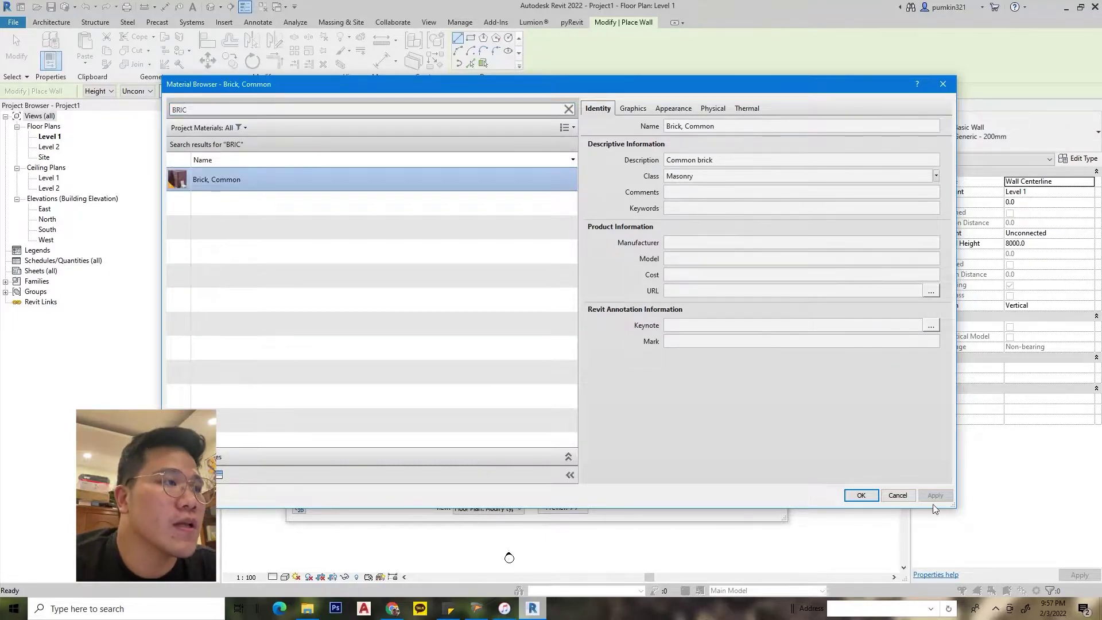
{"action": "left_click", "coordinate": [861, 494]}
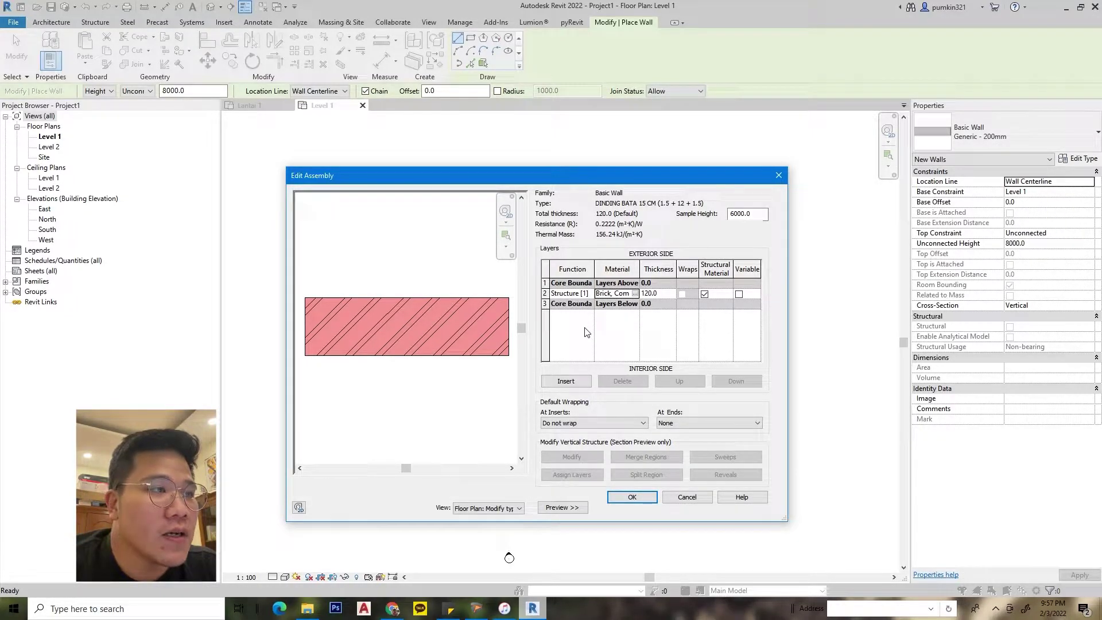
Step: Insert two new layers and place one outside each core boundary
{"action": "left_click", "coordinate": [566, 381]}
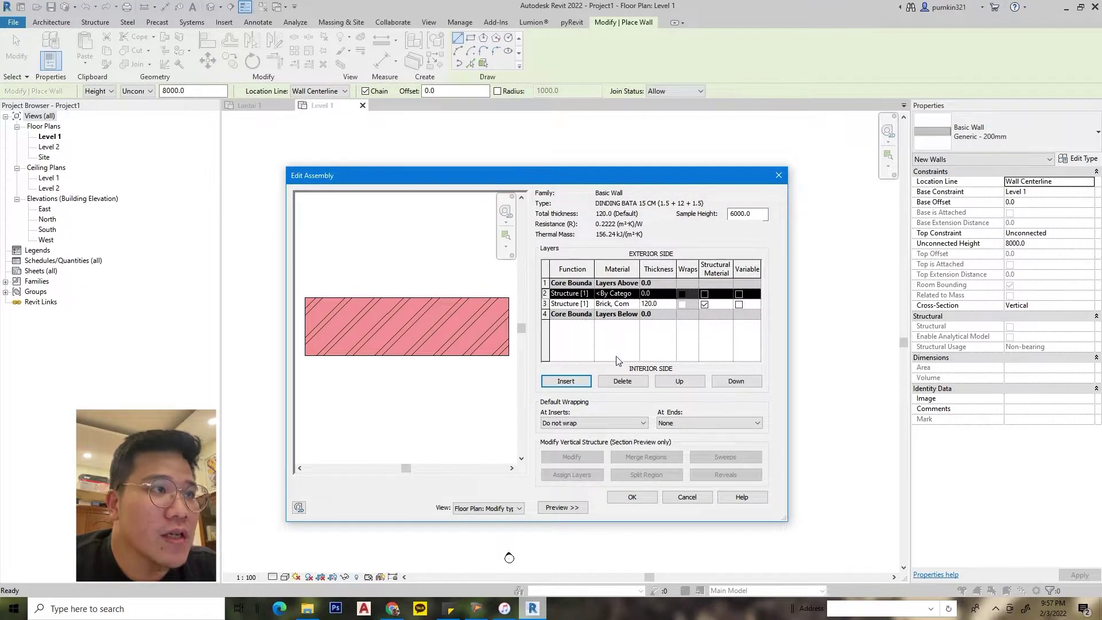
{"action": "left_click", "coordinate": [573, 381]}
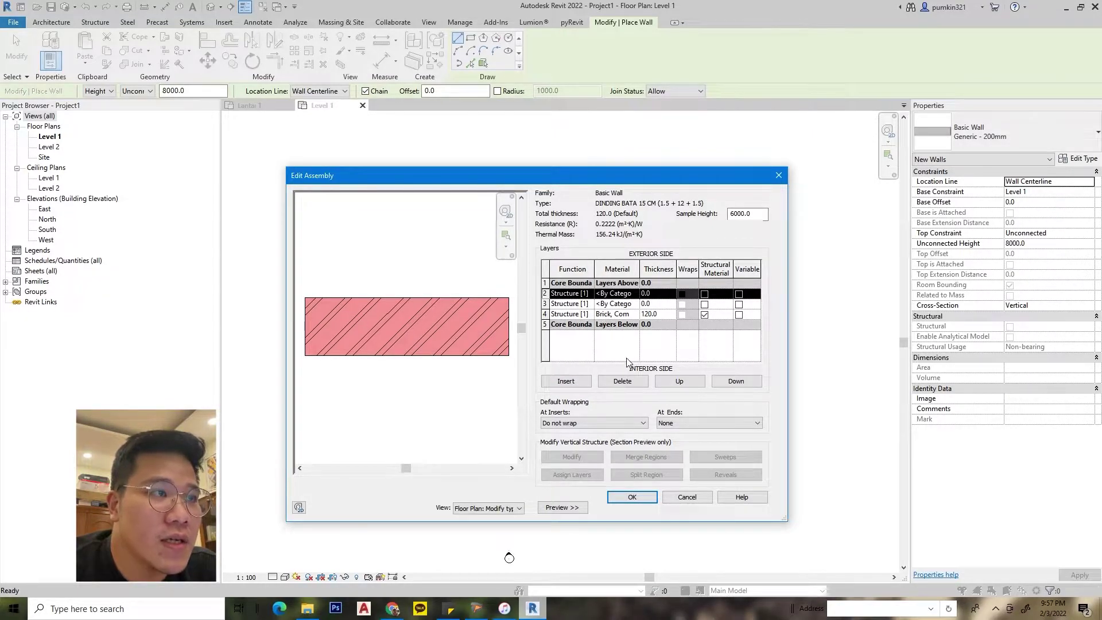
{"action": "left_click", "coordinate": [677, 383]}
{"action": "left_click", "coordinate": [580, 305]}
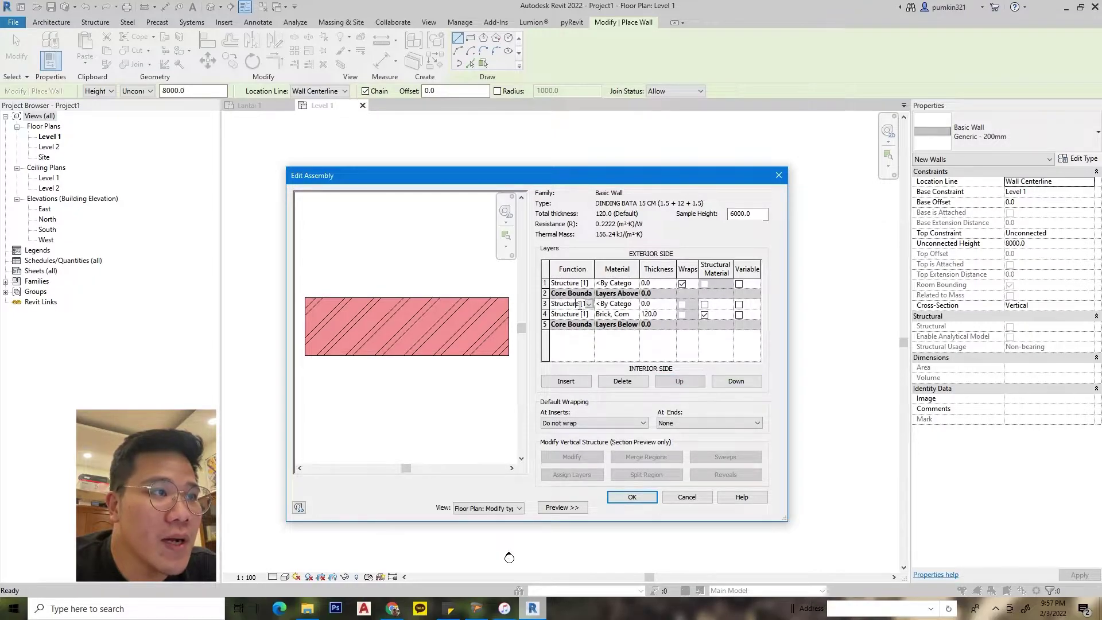
{"action": "left_click", "coordinate": [727, 381]}
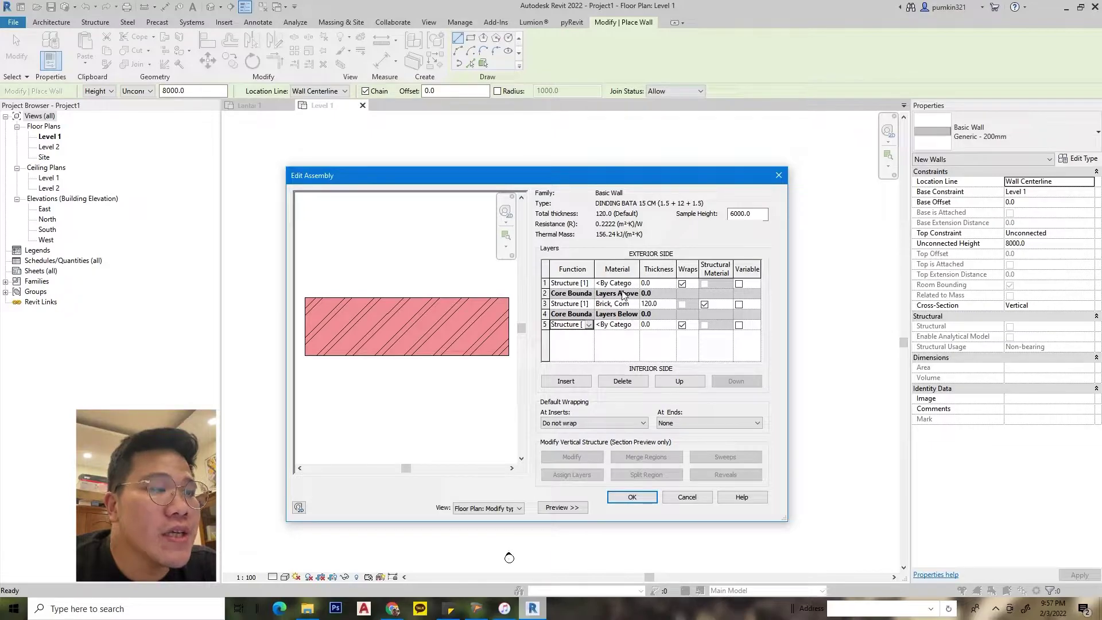
Step: Set the exterior layer's function to Finish 1 [4] and the interior one to Finish 2 [5]
{"action": "left_click", "coordinate": [576, 283]}
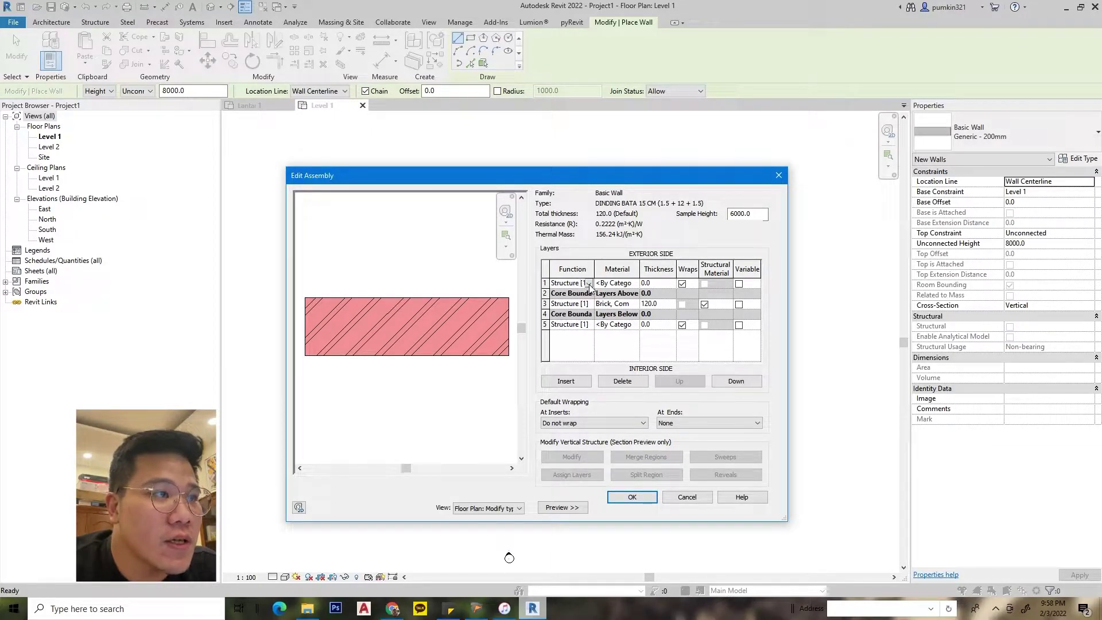
{"action": "left_click", "coordinate": [588, 283]}
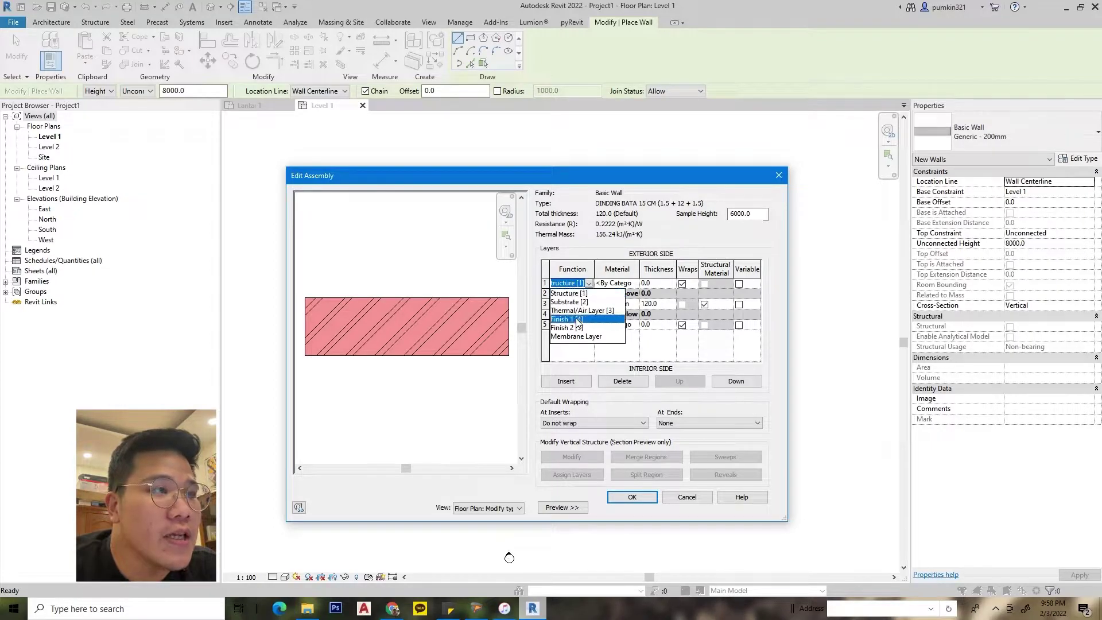
{"action": "left_click", "coordinate": [577, 319]}
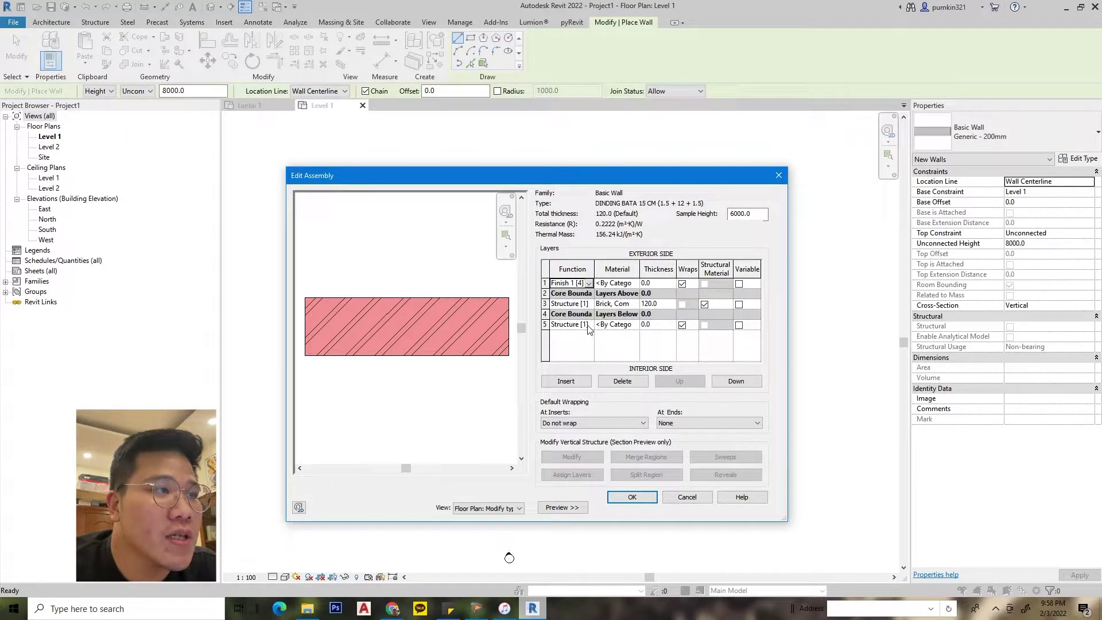
{"action": "left_click", "coordinate": [588, 326]}
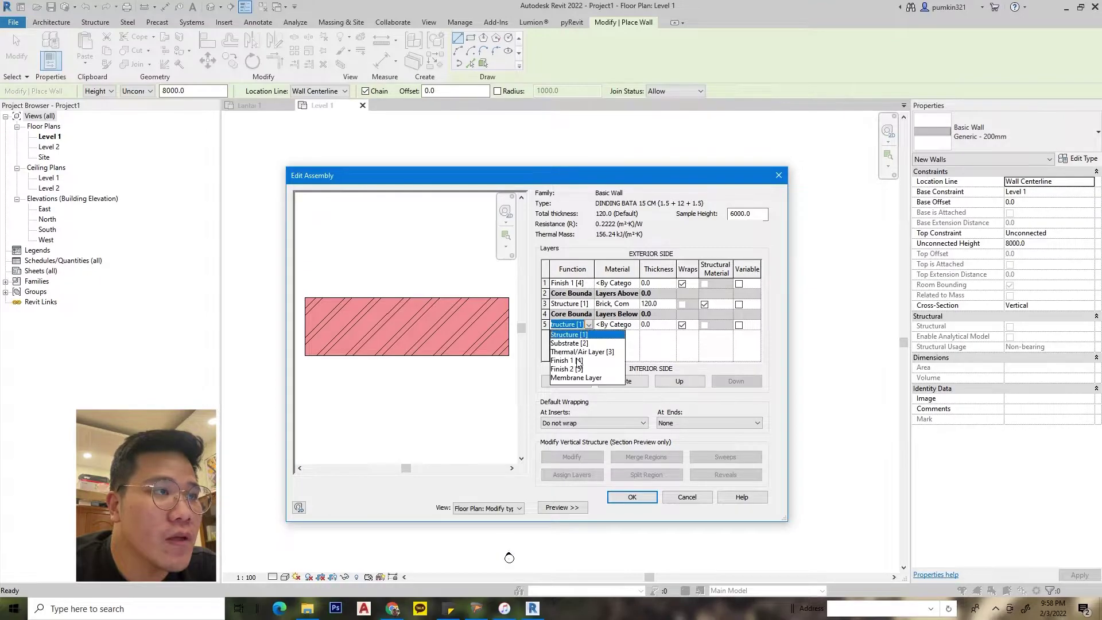
{"action": "left_click", "coordinate": [577, 376]}
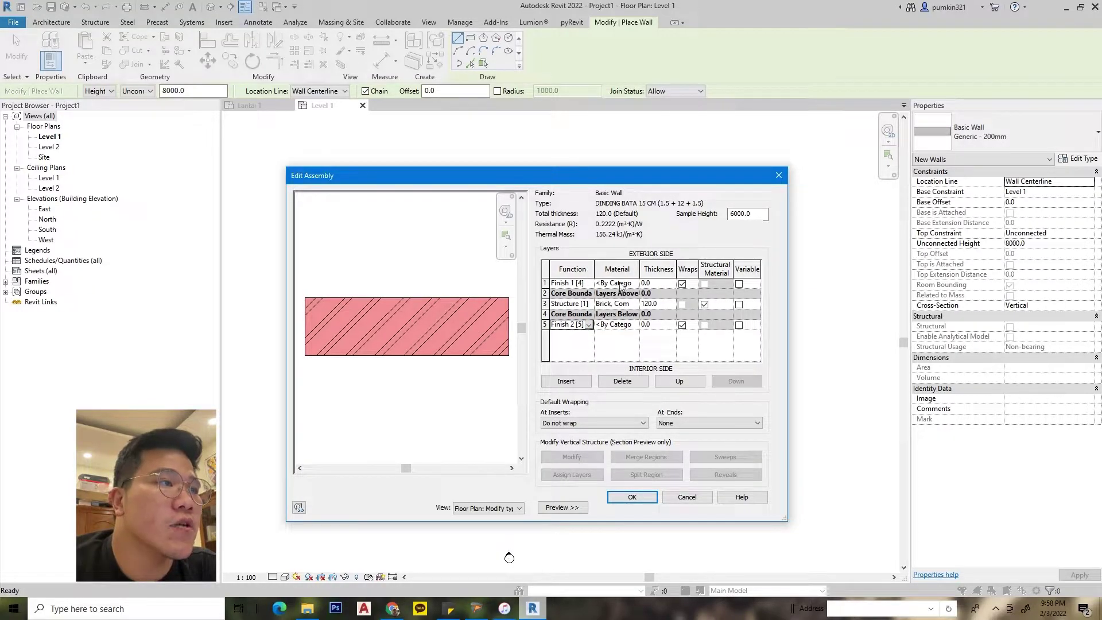
{"action": "left_click", "coordinate": [621, 284]}
{"action": "left_click", "coordinate": [634, 282]}
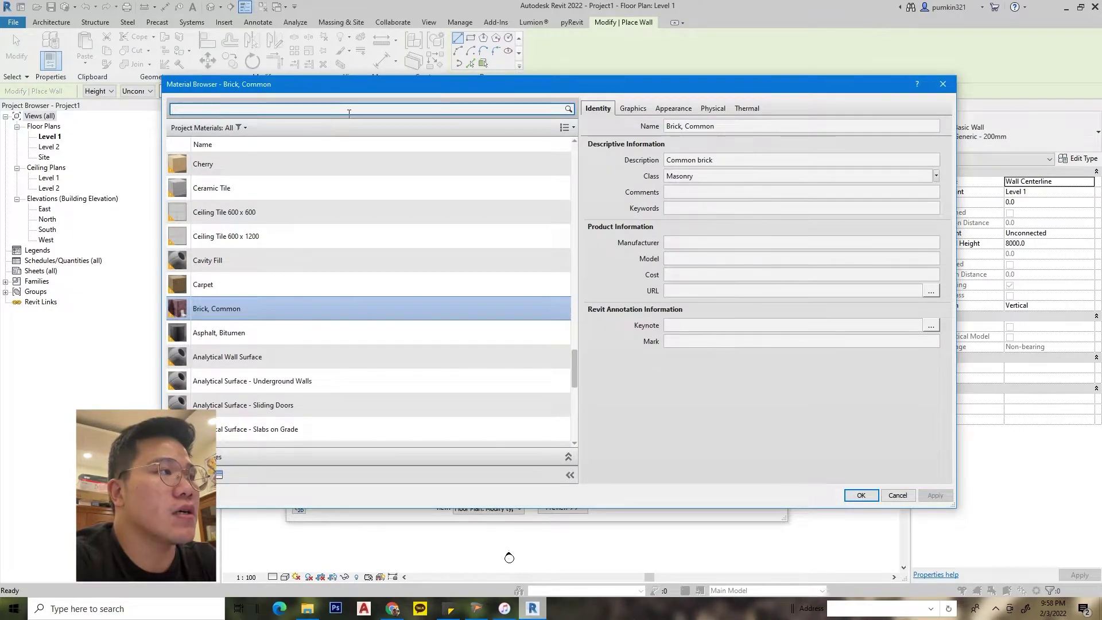
Step: Give the Finish 1 layer the Default Wall material via a 'DEFAULT' search
{"action": "key", "text": "BackSpace"}
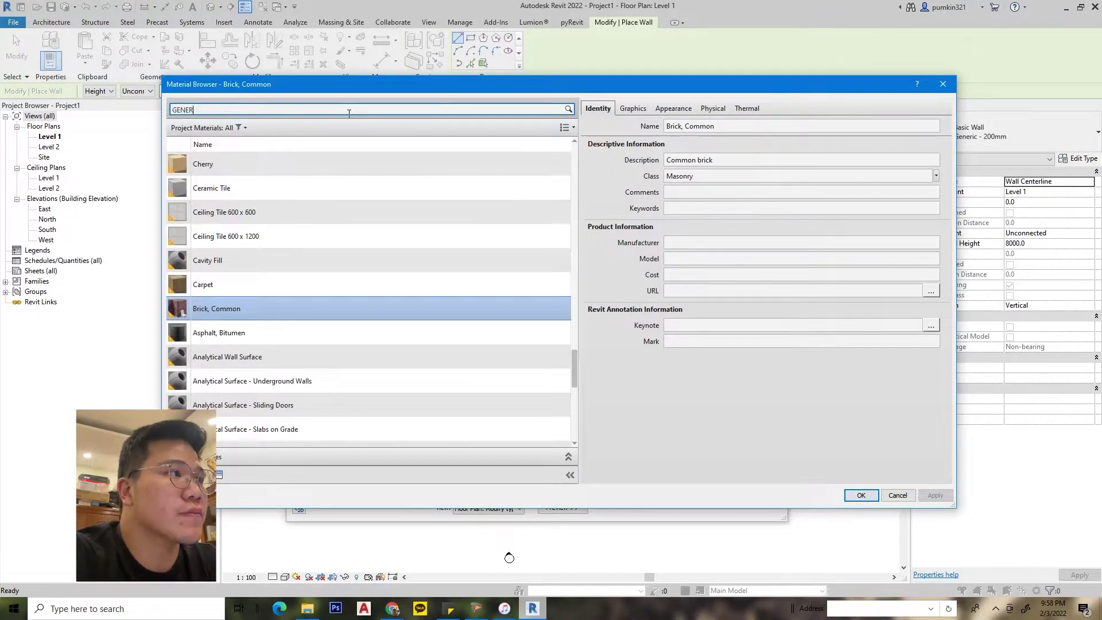
{"action": "key", "text": "BackSpace"}
{"action": "key", "text": "BackSpace"}
{"action": "key", "text": "BackSpace"}
{"action": "type", "text": "WALL"}
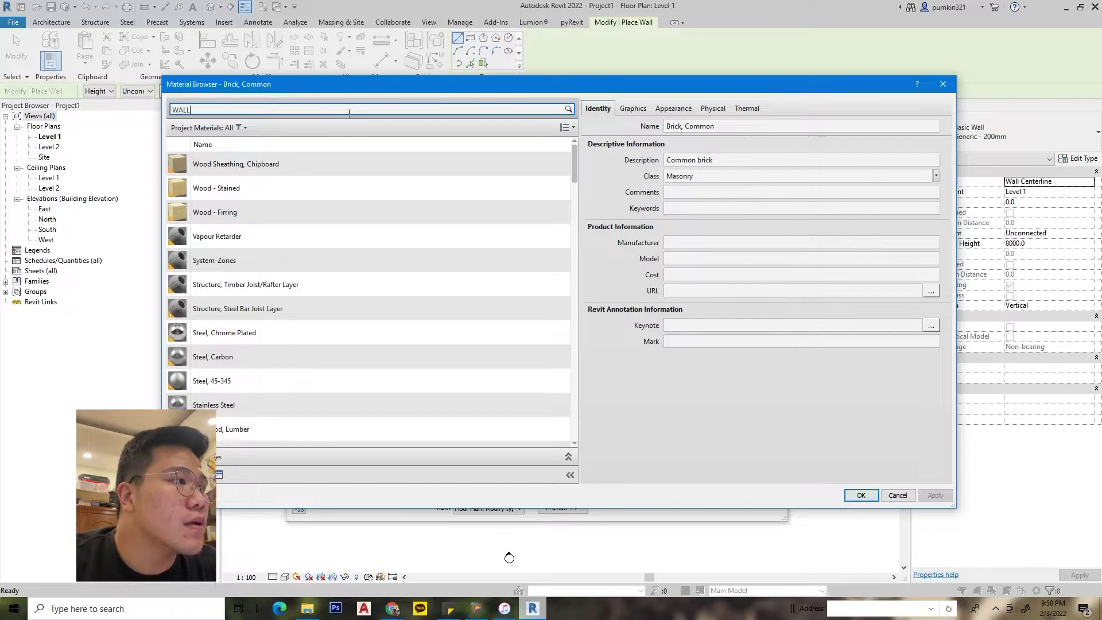
{"action": "key", "text": "Return"}
{"action": "scroll", "coordinate": [319, 282], "scroll_direction": "down", "scroll_amount": 3}
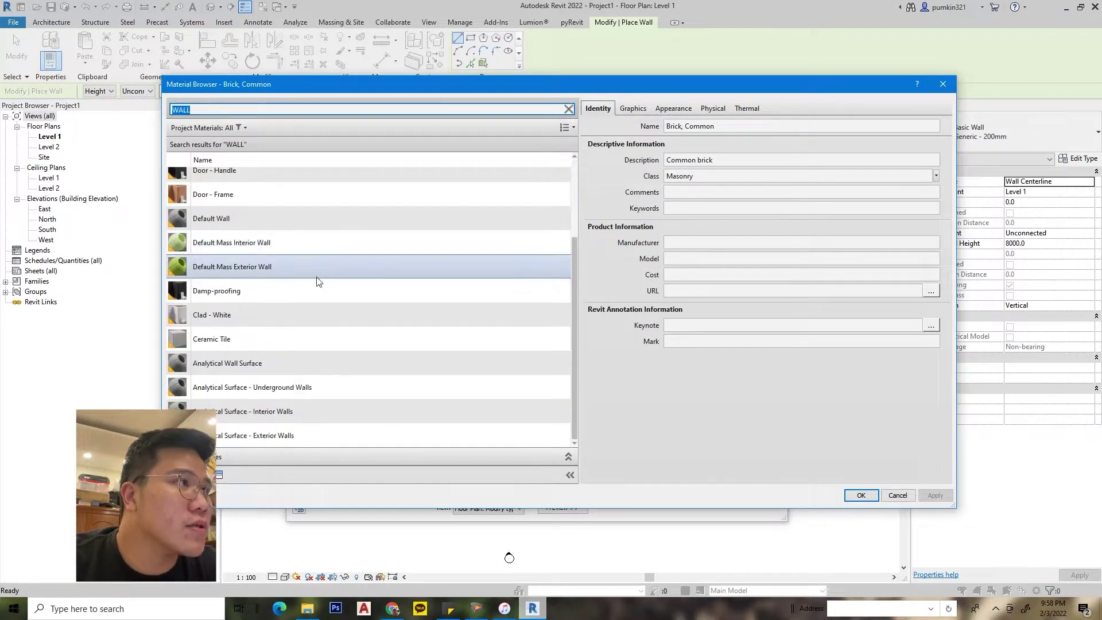
{"action": "scroll", "coordinate": [298, 385], "scroll_direction": "up", "scroll_amount": 3}
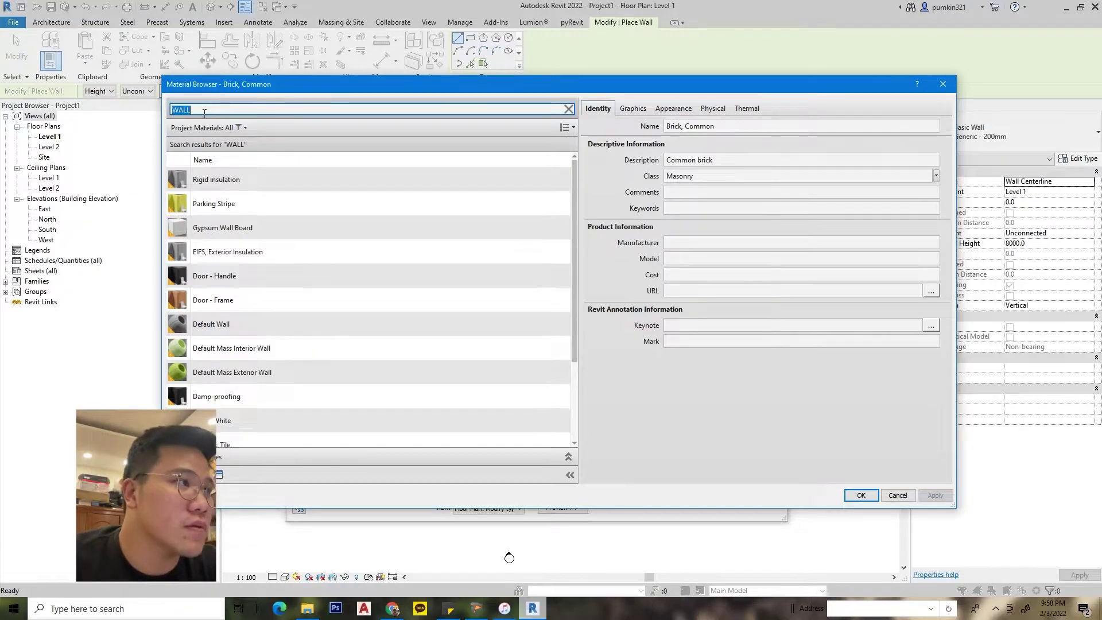
{"action": "type", "text": "DEFAULT"}
{"action": "key", "text": "Return"}
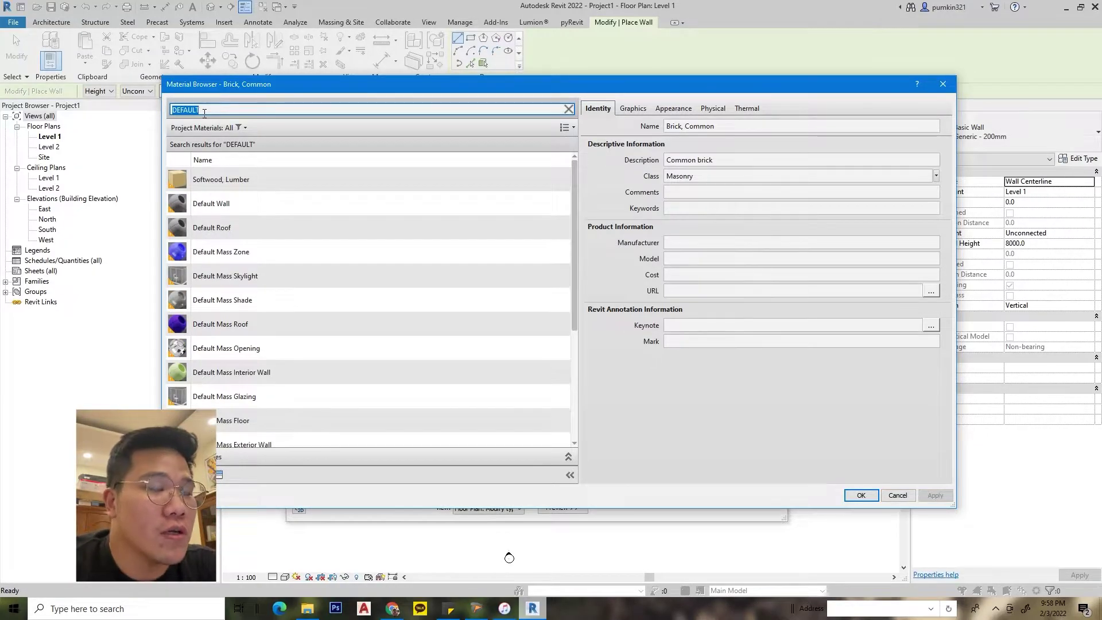
{"action": "left_click", "coordinate": [274, 205]}
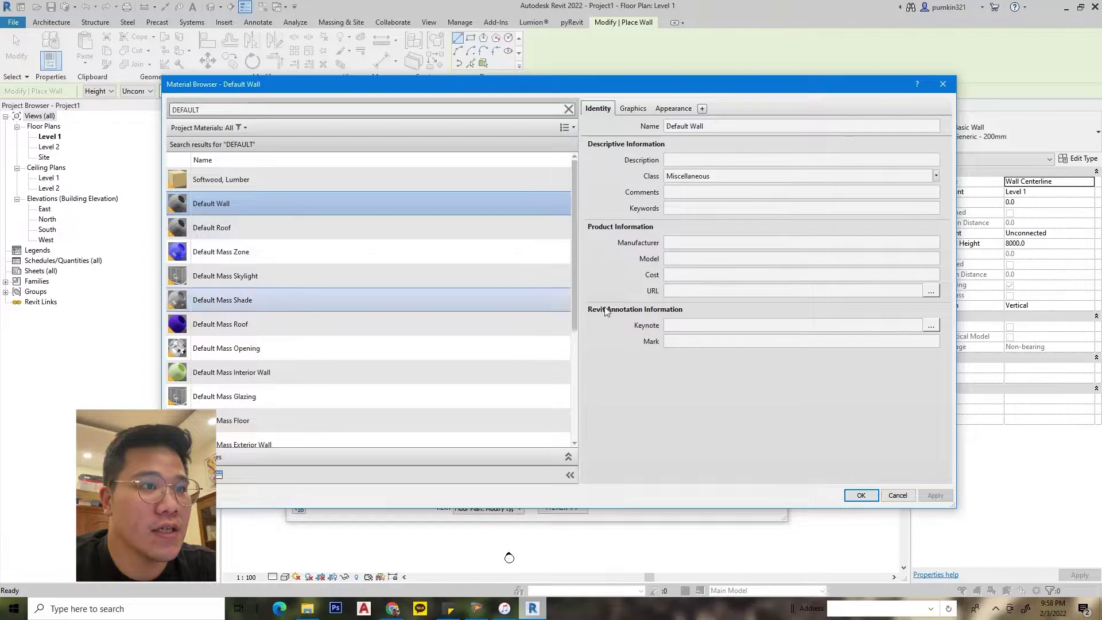
{"action": "left_click", "coordinate": [861, 496]}
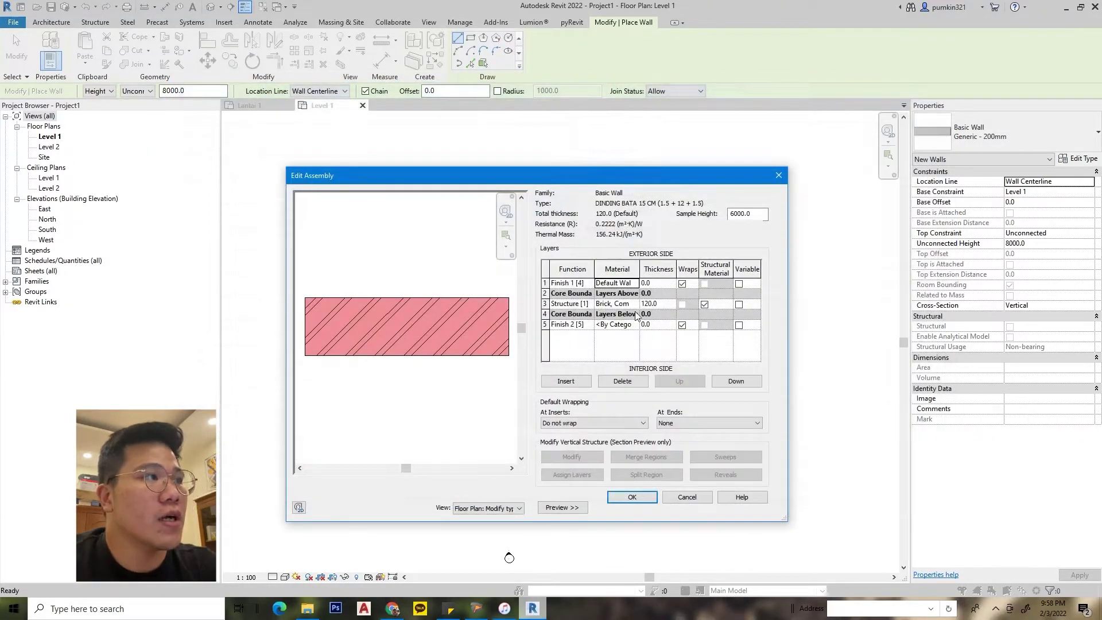
Step: Give the Finish 2 layer the Default Wall material via a 'DEFAULT WALL' search
{"action": "left_click", "coordinate": [633, 325]}
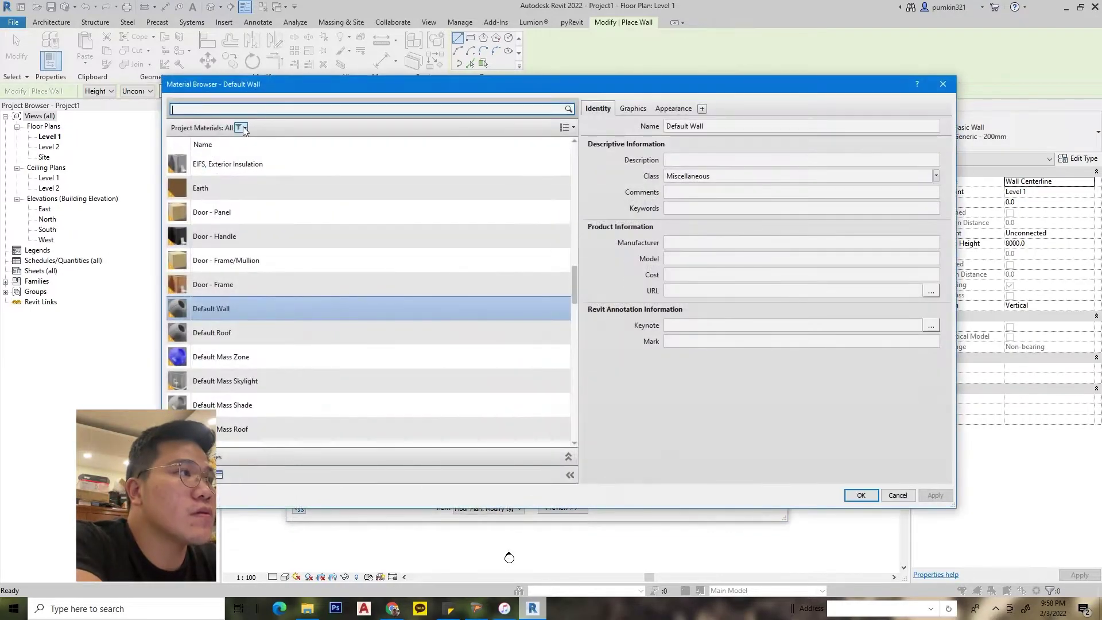
{"action": "type", "text": "DEFAULT WALL"}
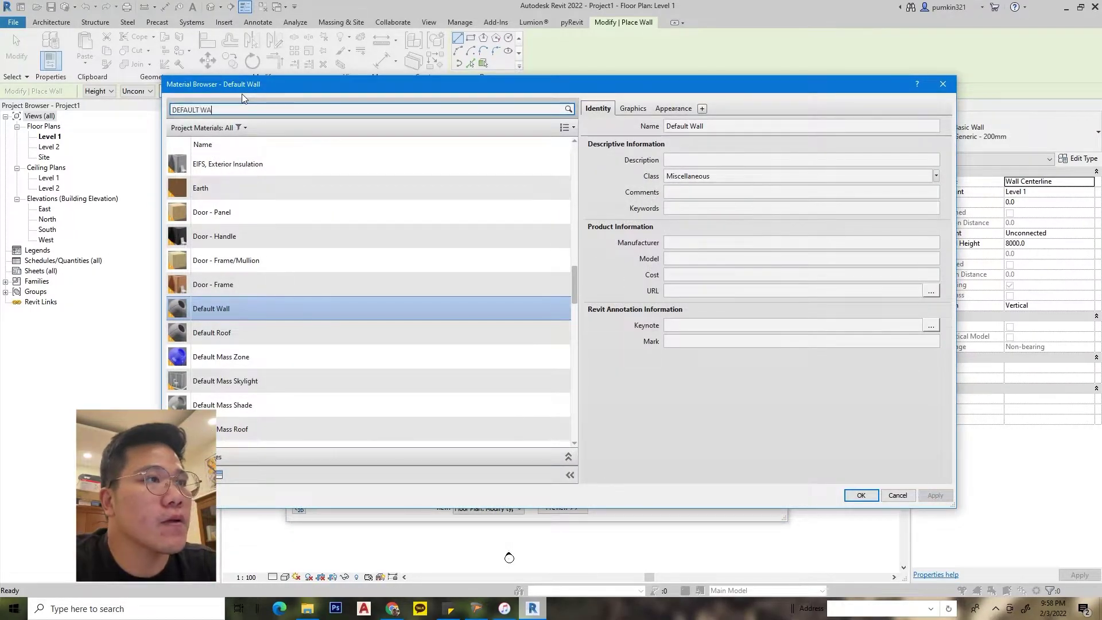
{"action": "key", "text": "Return"}
{"action": "left_click", "coordinate": [277, 178]}
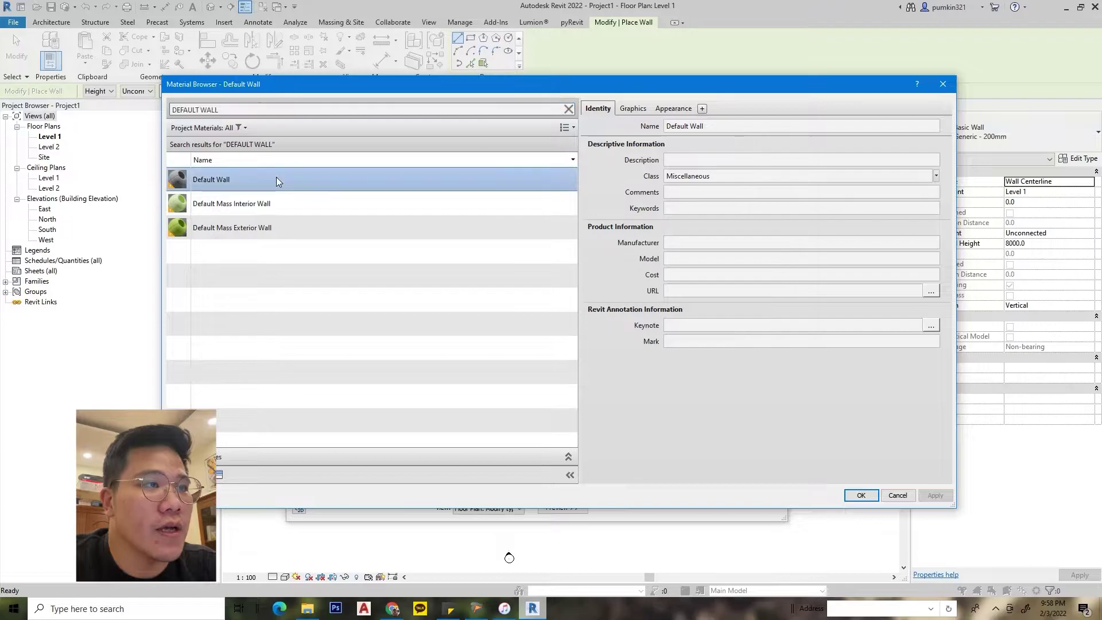
{"action": "left_click", "coordinate": [860, 496]}
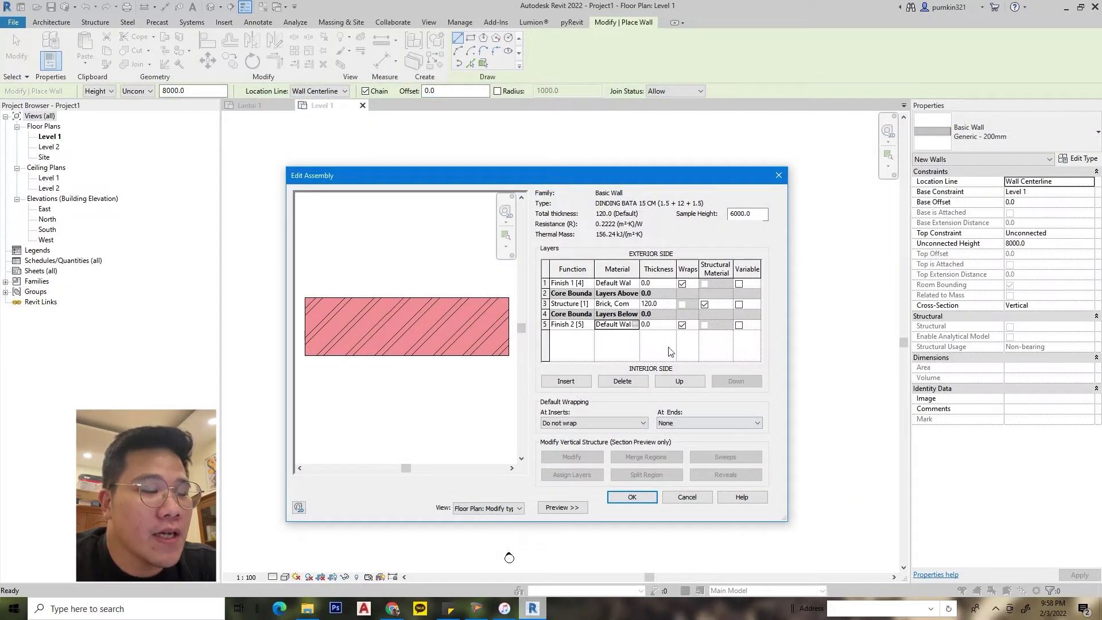
Step: Make both Default Wall finish layers 15 thick, for a 150 total wall
{"action": "left_click", "coordinate": [661, 326]}
{"action": "type", "text": "15"}
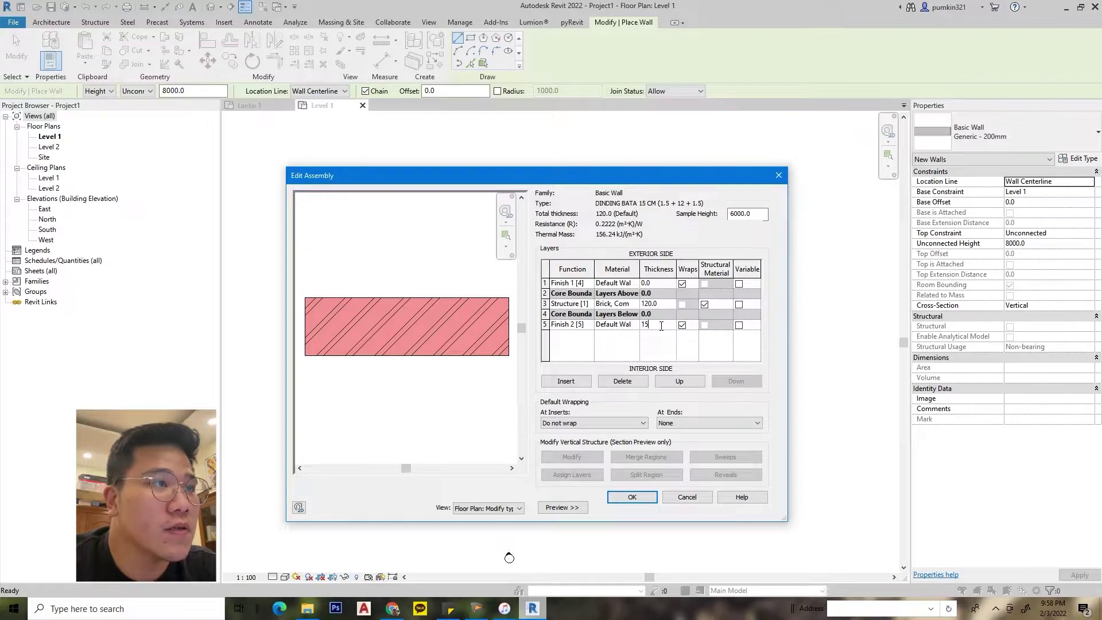
{"action": "key", "text": "Return"}
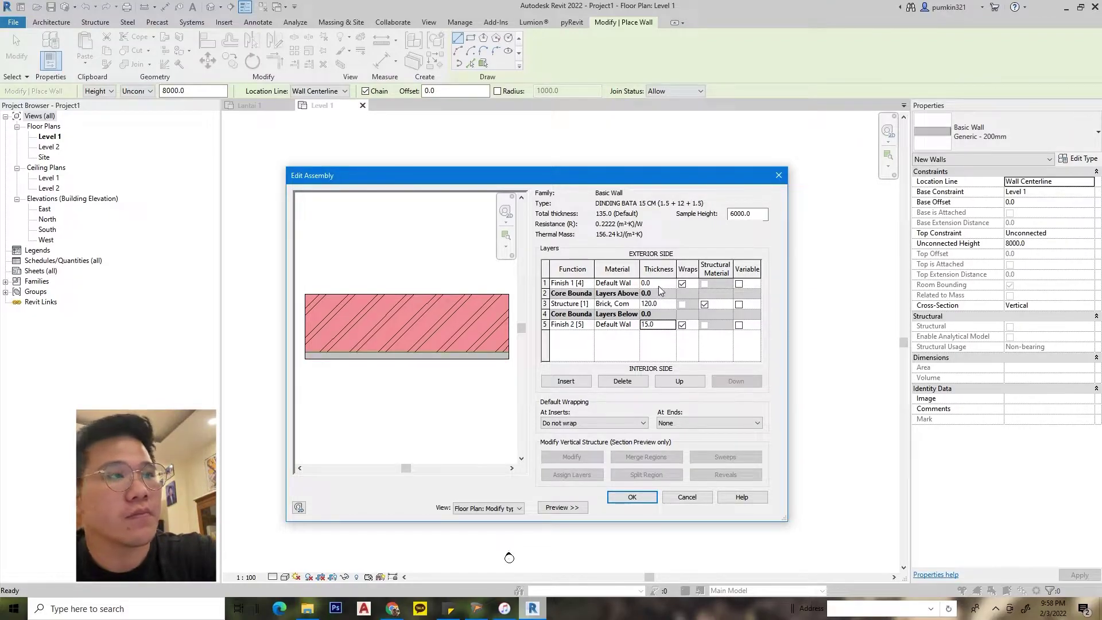
{"action": "left_click", "coordinate": [658, 284]}
{"action": "type", "text": "15"}
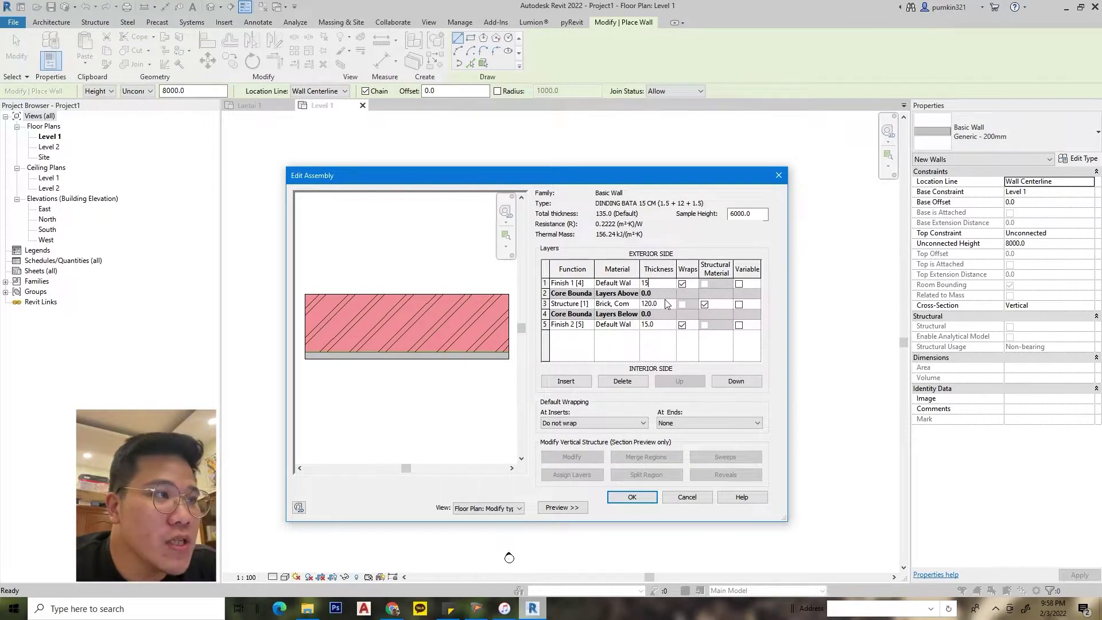
{"action": "key", "text": "Tab"}
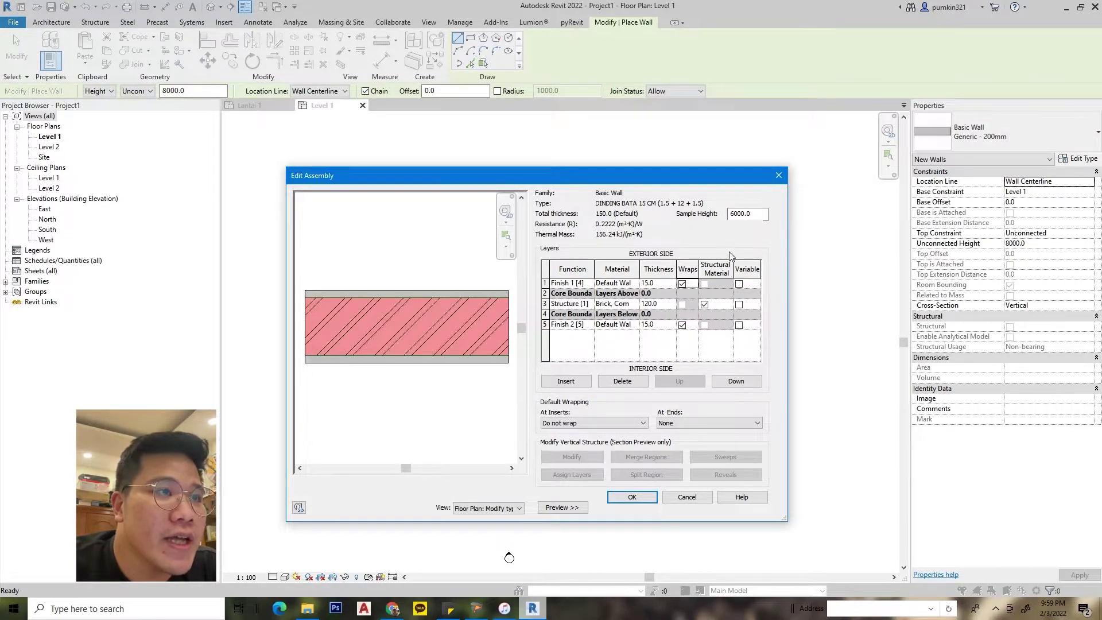
Step: Review the sample height and accept the layer assembly
{"action": "double_click", "coordinate": [758, 214]}
{"action": "left_click", "coordinate": [762, 216]}
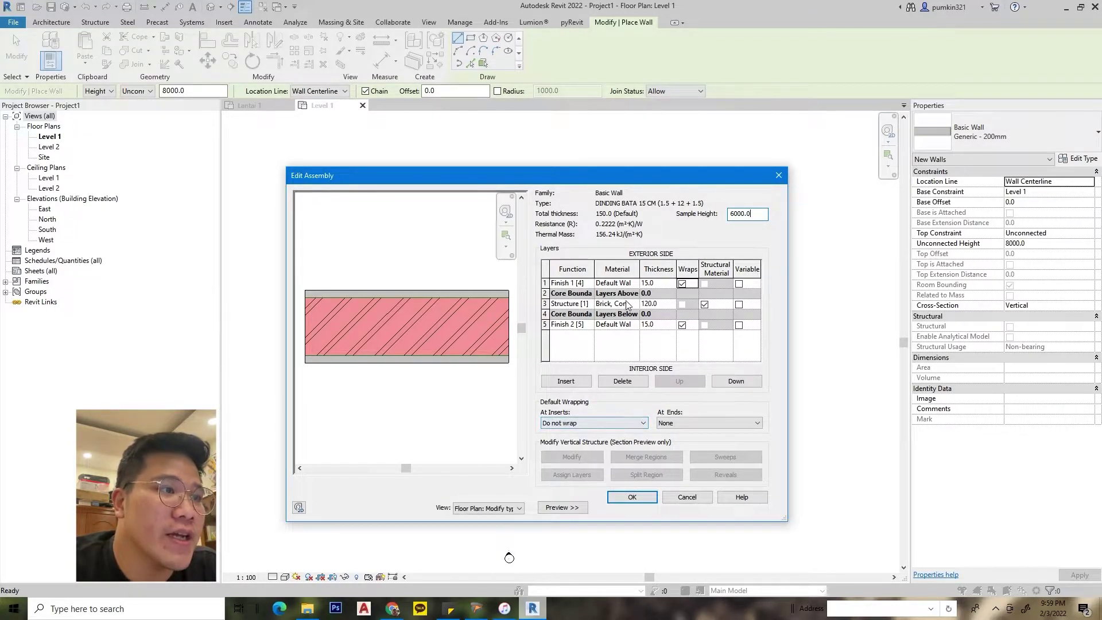
{"action": "left_click", "coordinate": [632, 497]}
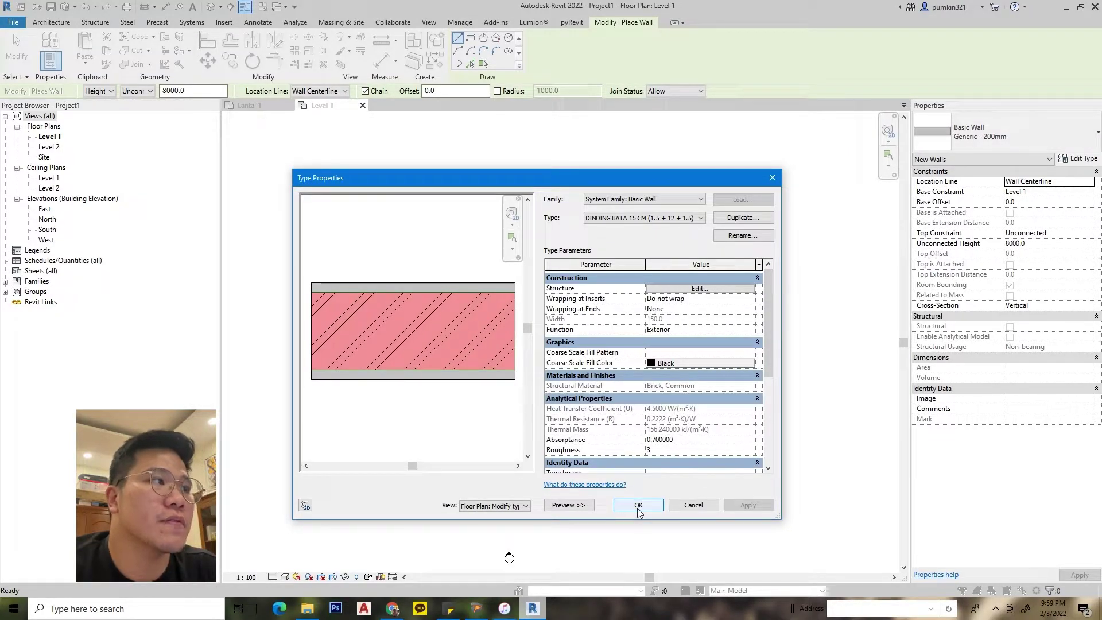
Step: Accept the DINDING BATA 15 CM type properties and cancel the trial wall
{"action": "left_click", "coordinate": [638, 506]}
{"action": "scroll", "coordinate": [505, 425], "scroll_direction": "up", "scroll_amount": 3}
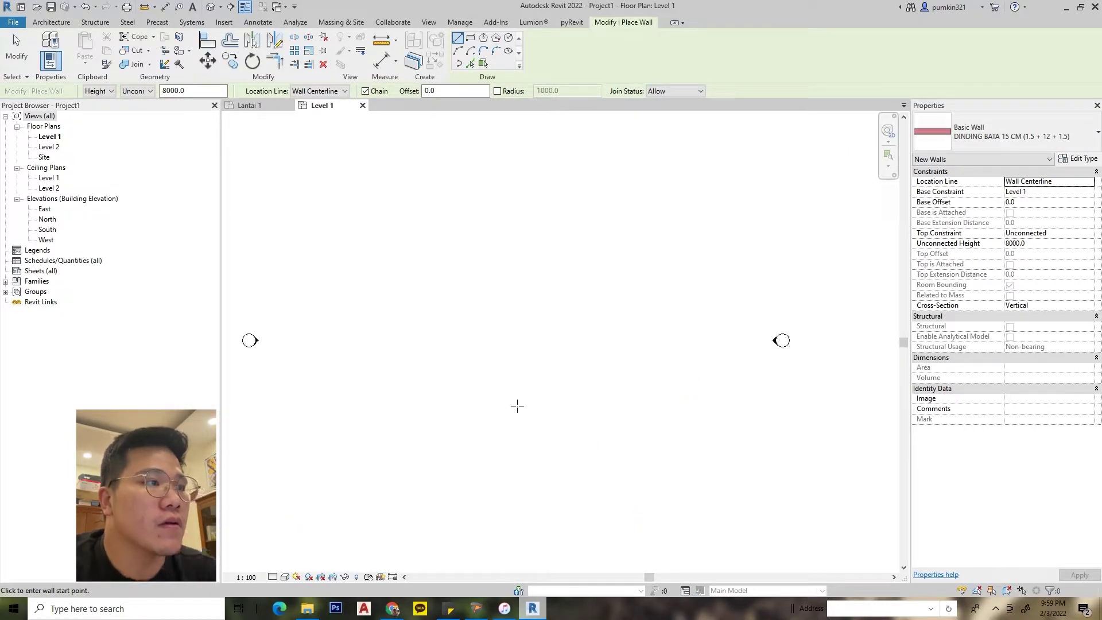
{"action": "scroll", "coordinate": [522, 373], "scroll_direction": "down", "scroll_amount": 1}
{"action": "scroll", "coordinate": [520, 359], "scroll_direction": "down", "scroll_amount": 2}
{"action": "left_click", "coordinate": [529, 351]}
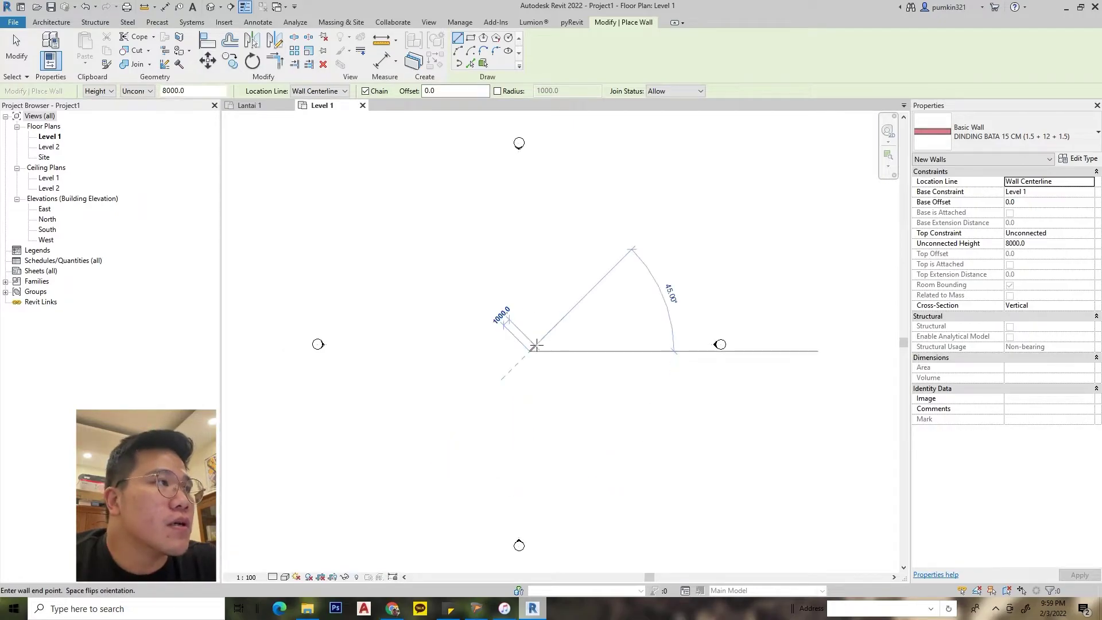
{"action": "key", "text": "Escape"}
{"action": "key", "text": "Escape"}
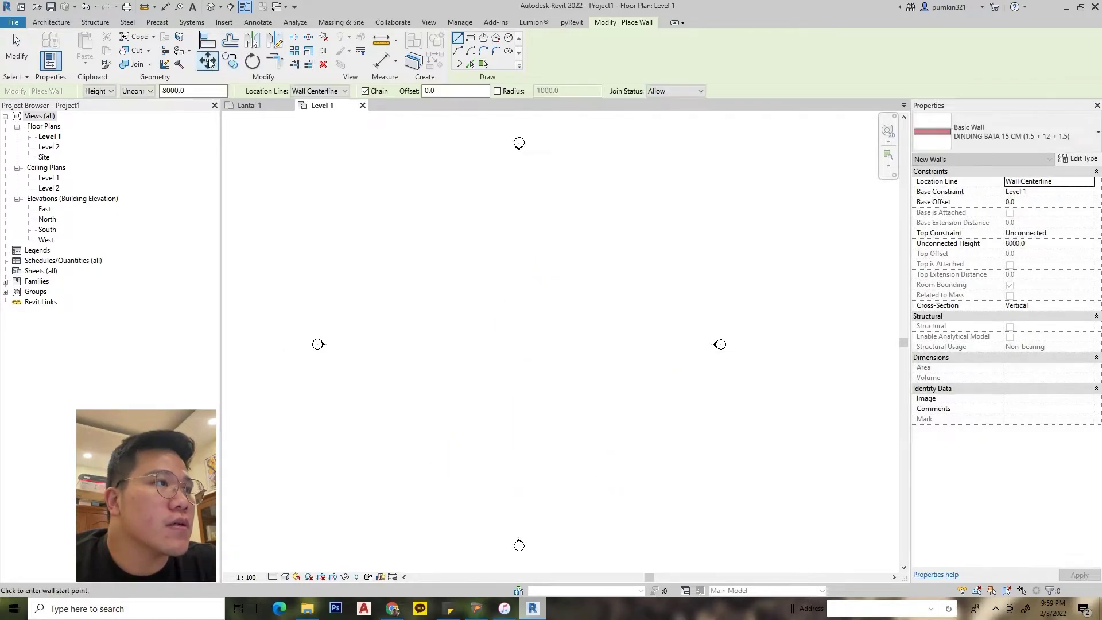
Step: Open the default 3D view, glance at MUTIARA KEDOYA Lantai 1, and return to Project1's 3D view
{"action": "left_click", "coordinate": [211, 6]}
{"action": "key", "text": "w"}
{"action": "key", "text": "a"}
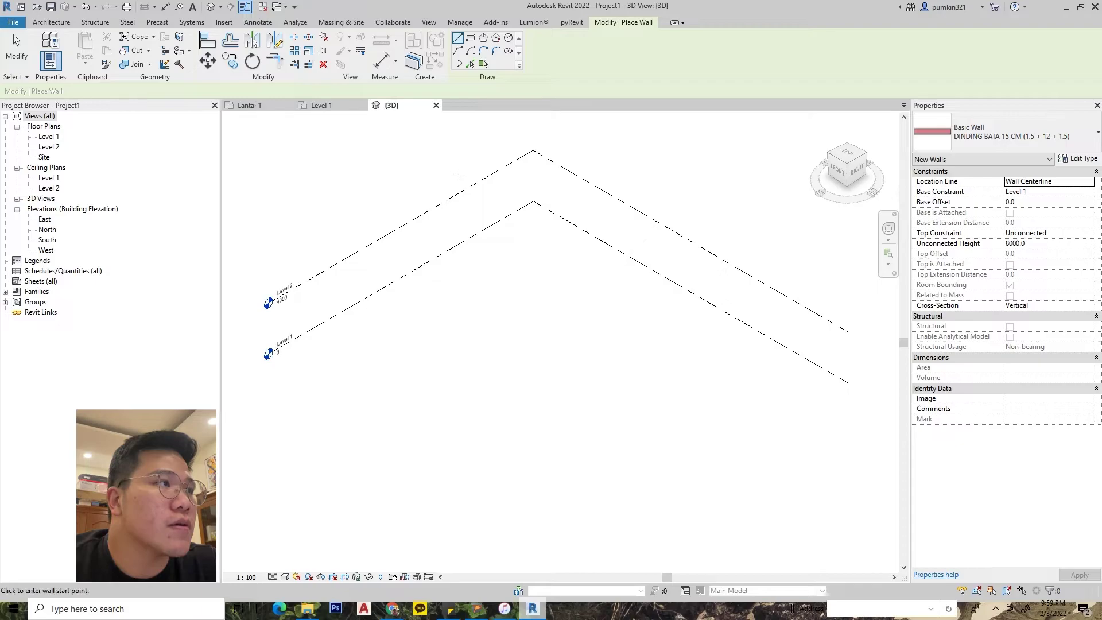
{"action": "scroll", "coordinate": [424, 184], "scroll_direction": "up", "scroll_amount": 3}
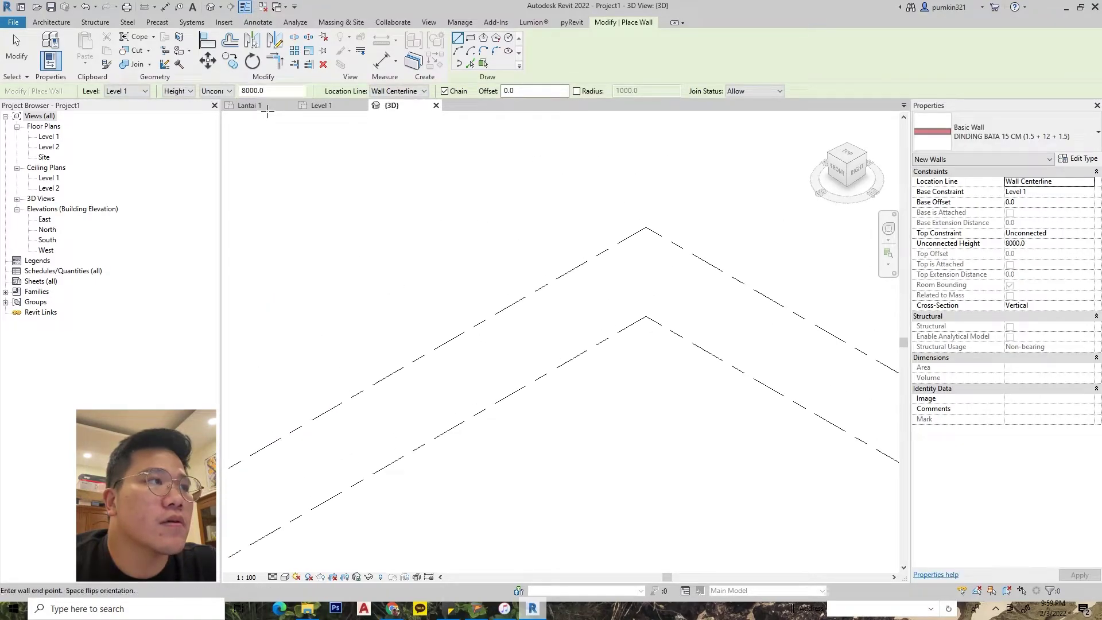
{"action": "left_click", "coordinate": [246, 105]}
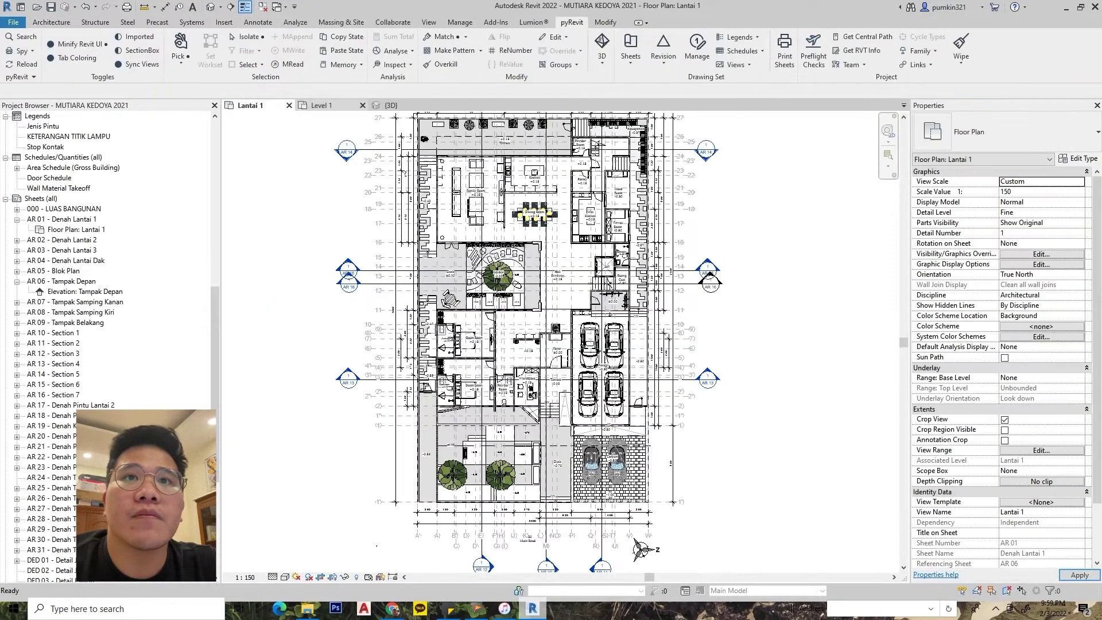
{"action": "left_click", "coordinate": [391, 105]}
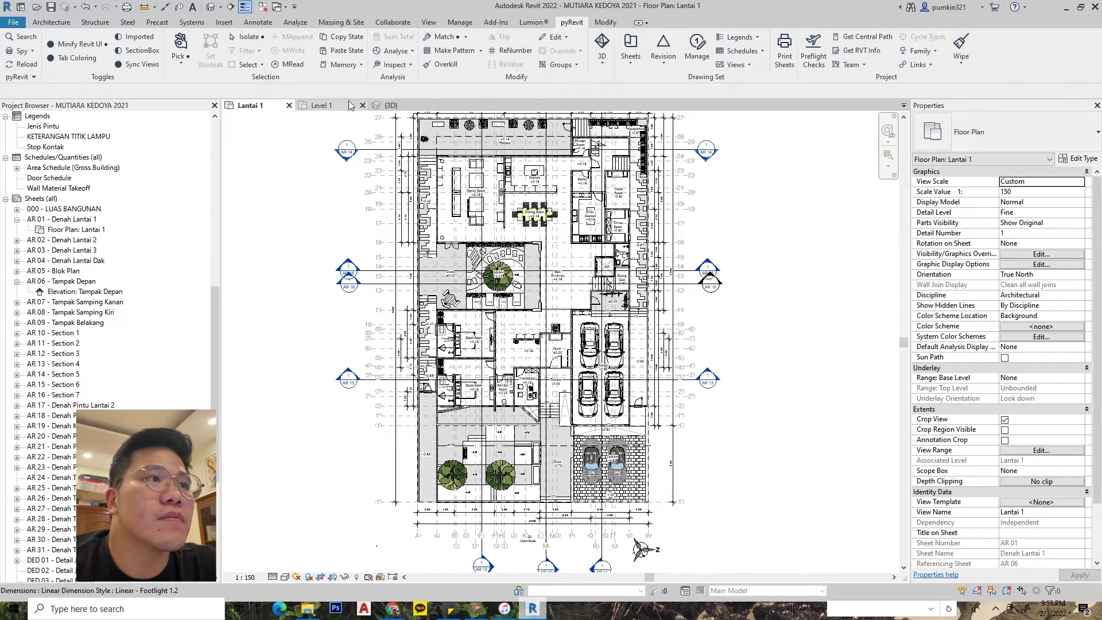
{"action": "left_click", "coordinate": [390, 105]}
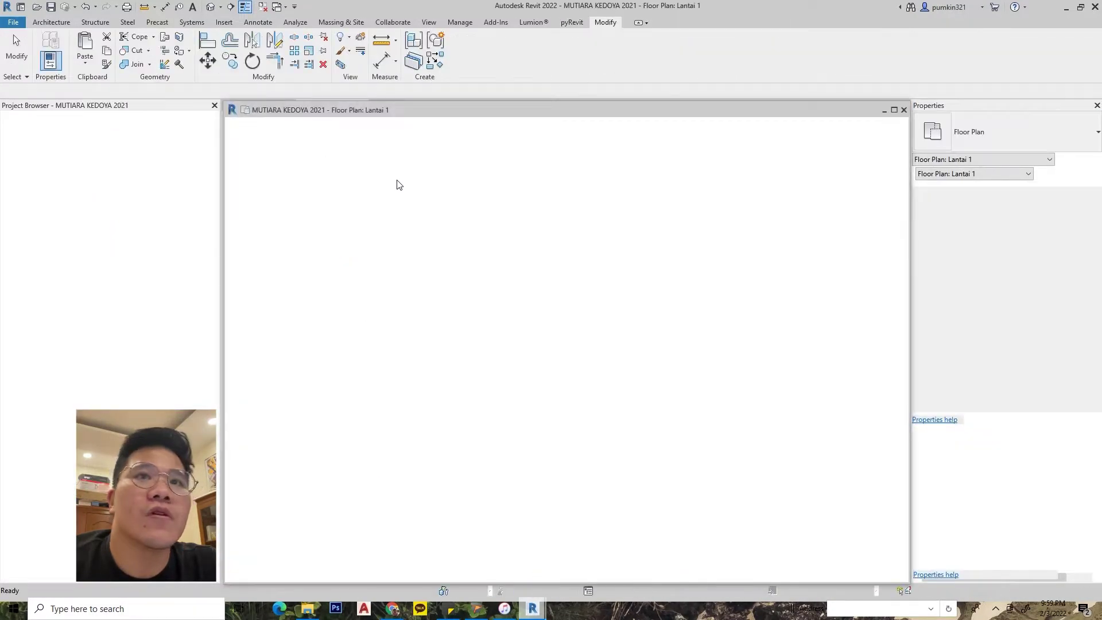
Step: Tile the Level 1 plan beside the 3D view, panning to show all elevation markers
{"action": "left_click_drag", "start_coordinate": [424, 173], "coordinate": [783, 205]}
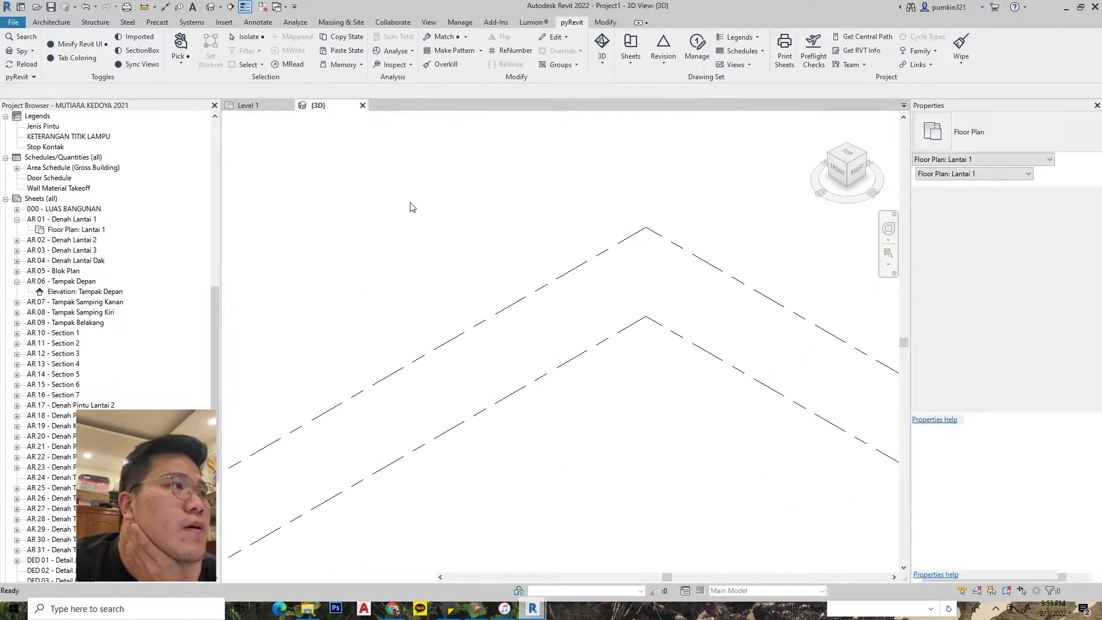
{"action": "left_click", "coordinate": [248, 105]}
{"action": "middle_click_drag", "start_coordinate": [560, 277], "coordinate": [586, 288]}
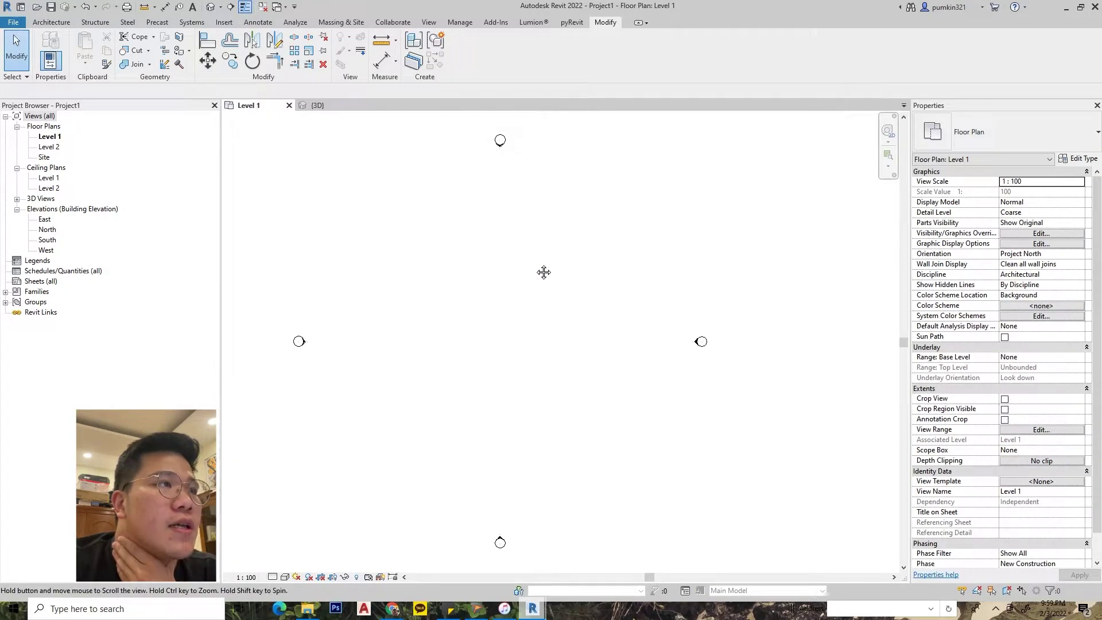
{"action": "left_click", "coordinate": [428, 22]}
{"action": "middle_click_drag", "start_coordinate": [670, 262], "coordinate": [657, 278]}
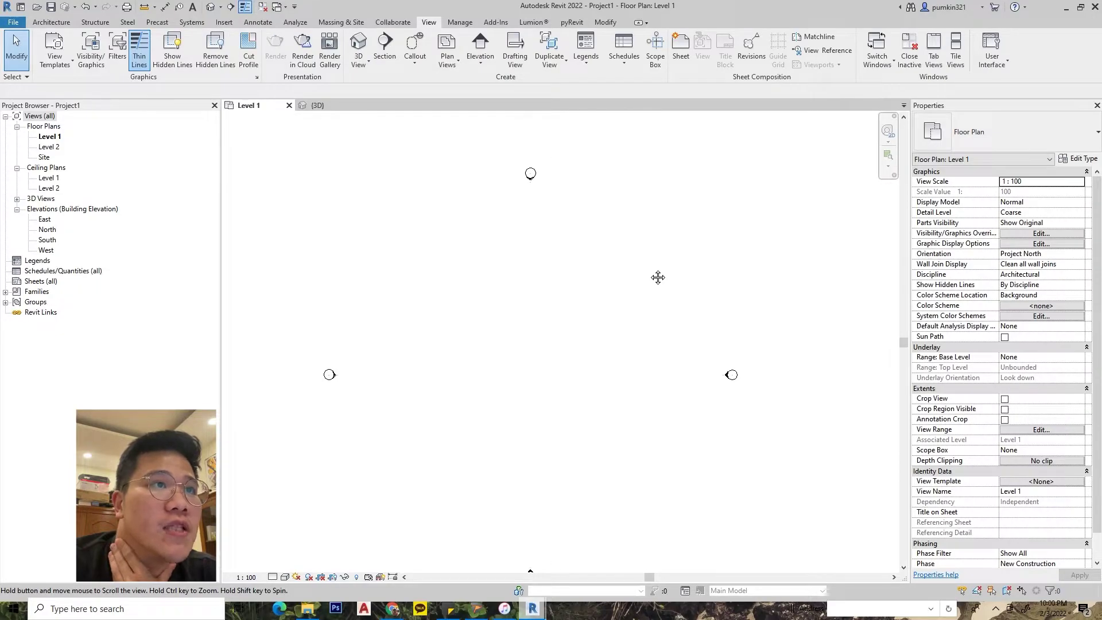
{"action": "left_click", "coordinate": [967, 55]}
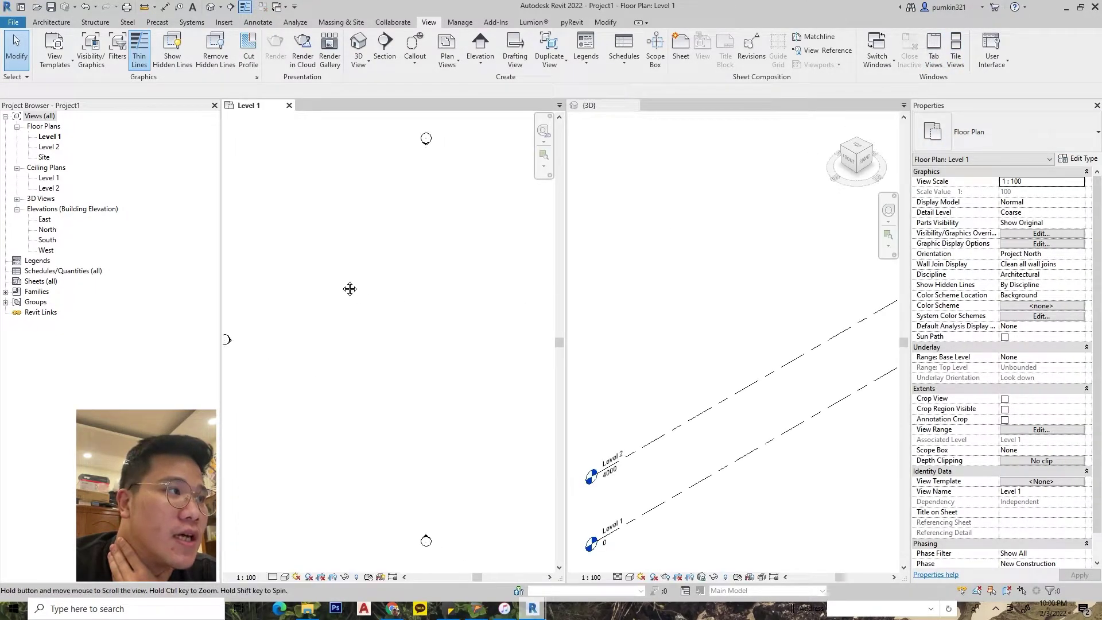
{"action": "middle_click_drag", "start_coordinate": [448, 288], "coordinate": [391, 320]}
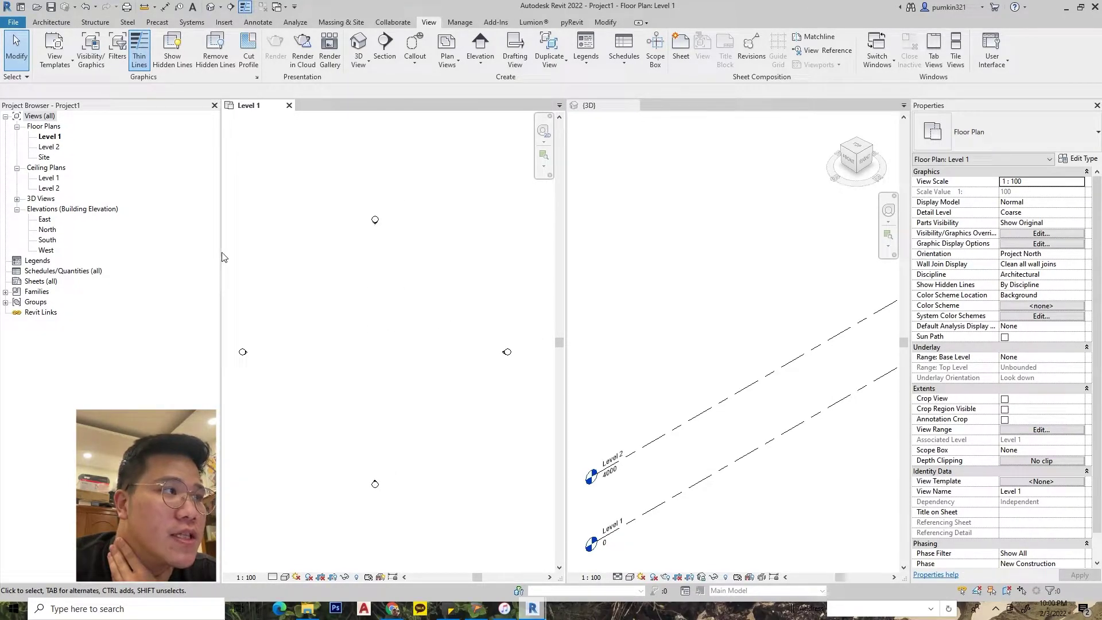
Step: Narrow the Project Browser to widen the tiled views, leaving Level 1 active
{"action": "left_click_drag", "start_coordinate": [220, 252], "coordinate": [133, 252]}
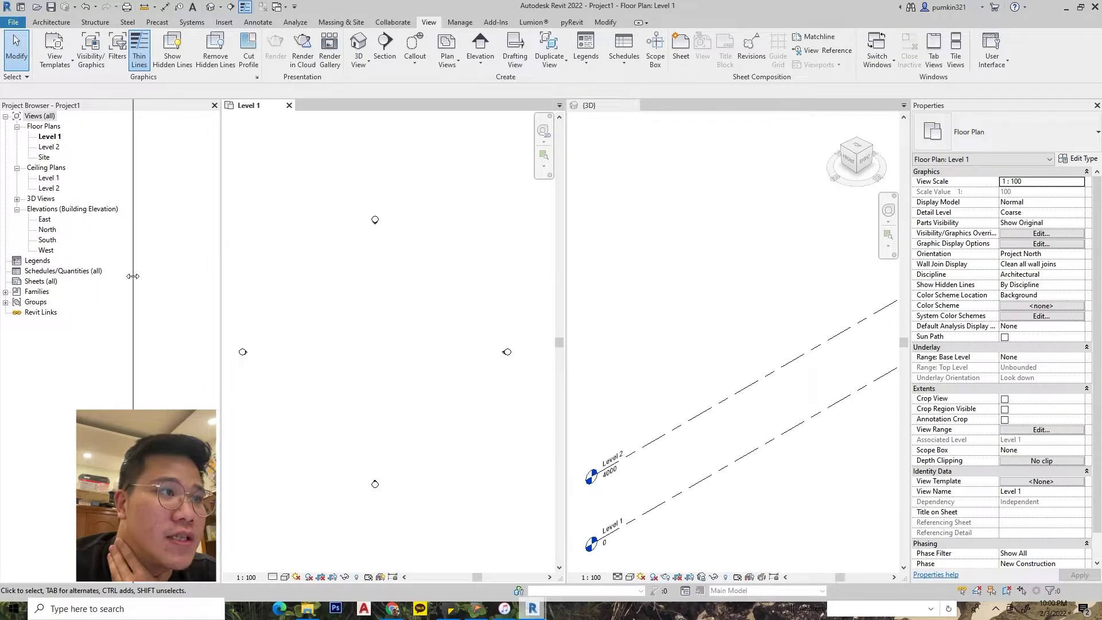
{"action": "middle_click_drag", "start_coordinate": [392, 327], "coordinate": [390, 369]}
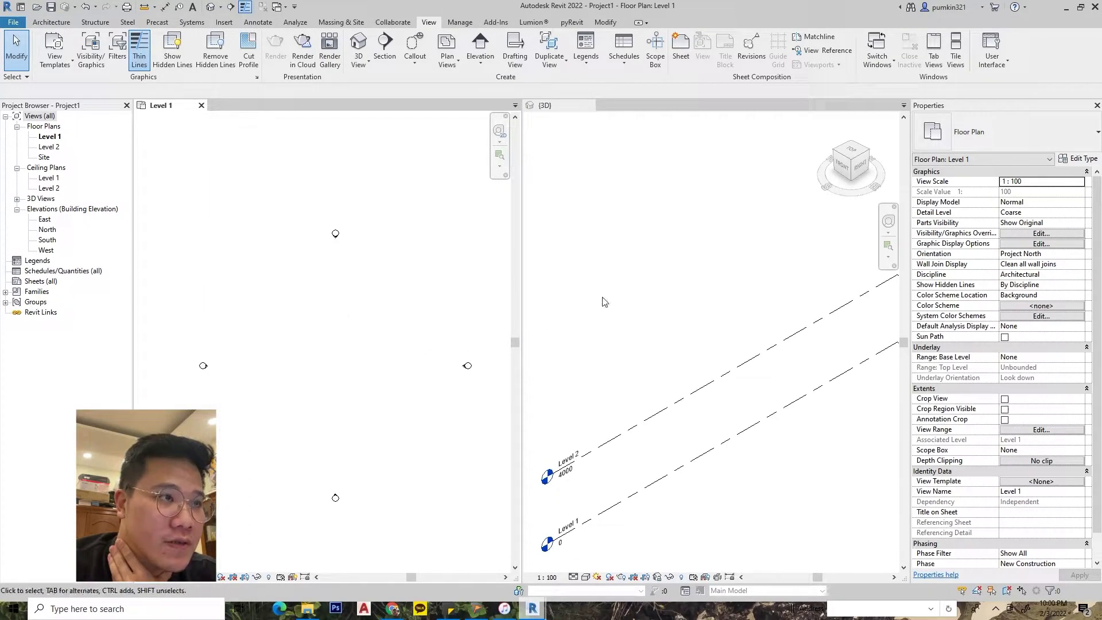
{"action": "left_click", "coordinate": [586, 287]}
{"action": "scroll", "coordinate": [689, 287], "scroll_direction": "down", "scroll_amount": 2}
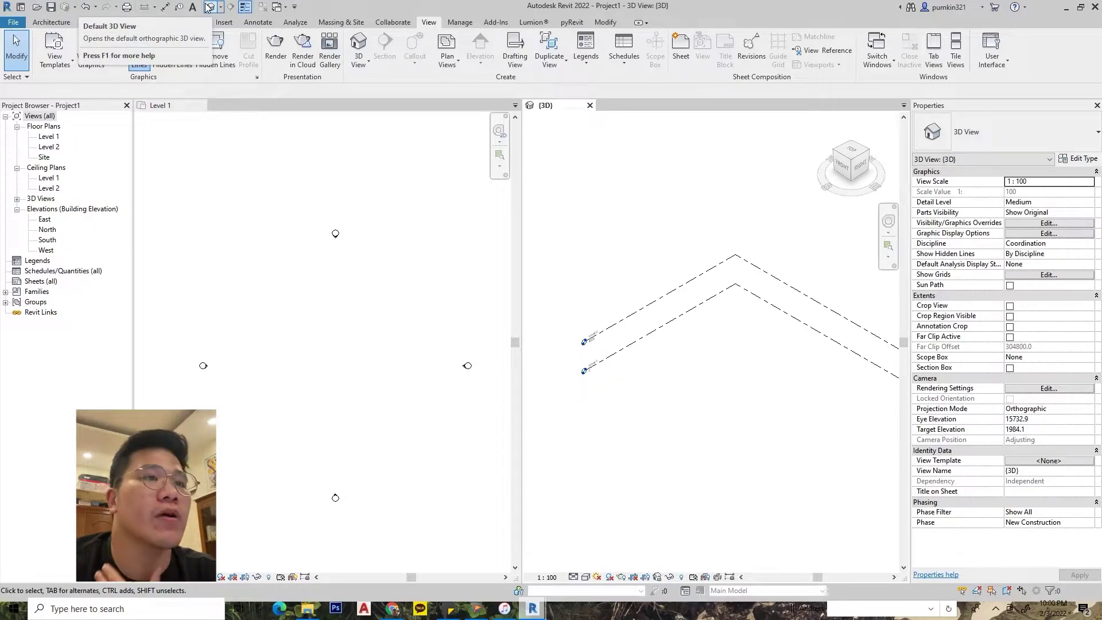
{"action": "left_click", "coordinate": [359, 320]}
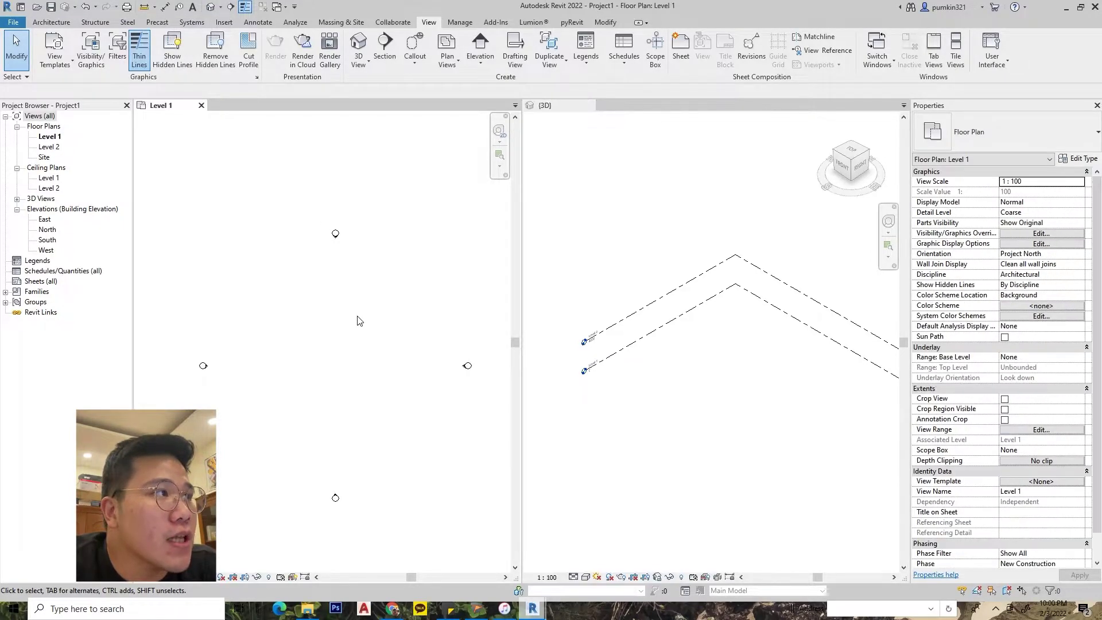
Step: Start a DINDING BATA 15 CM (1.5 + 12 + 1.5) wall at its first point on Level 1
{"action": "left_click", "coordinate": [50, 23]}
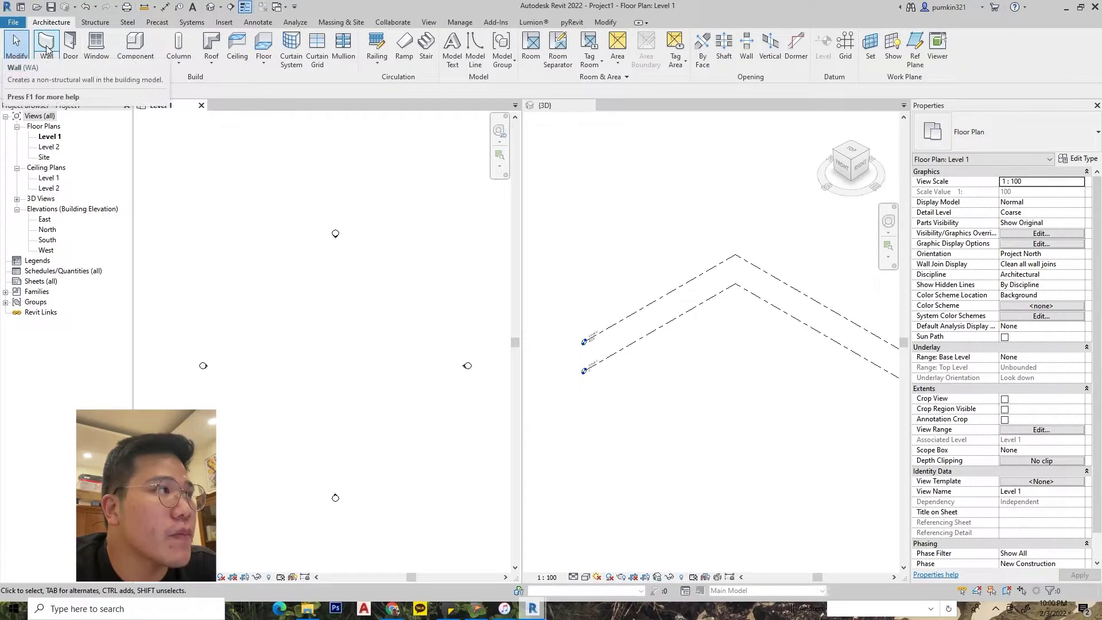
{"action": "left_click", "coordinate": [46, 46]}
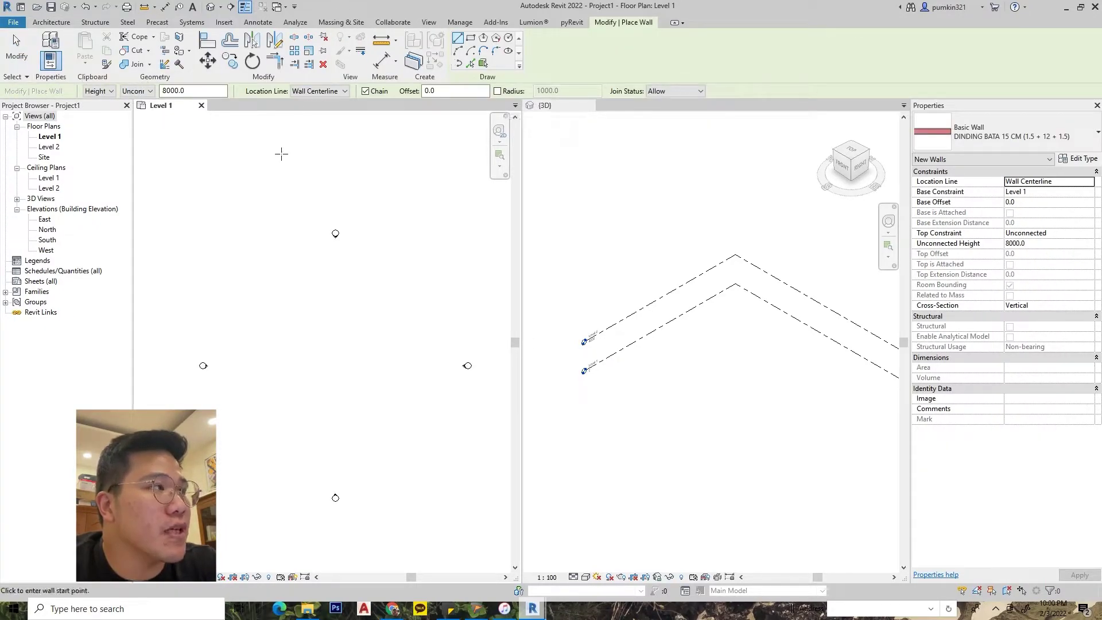
{"action": "key", "text": "Escape"}
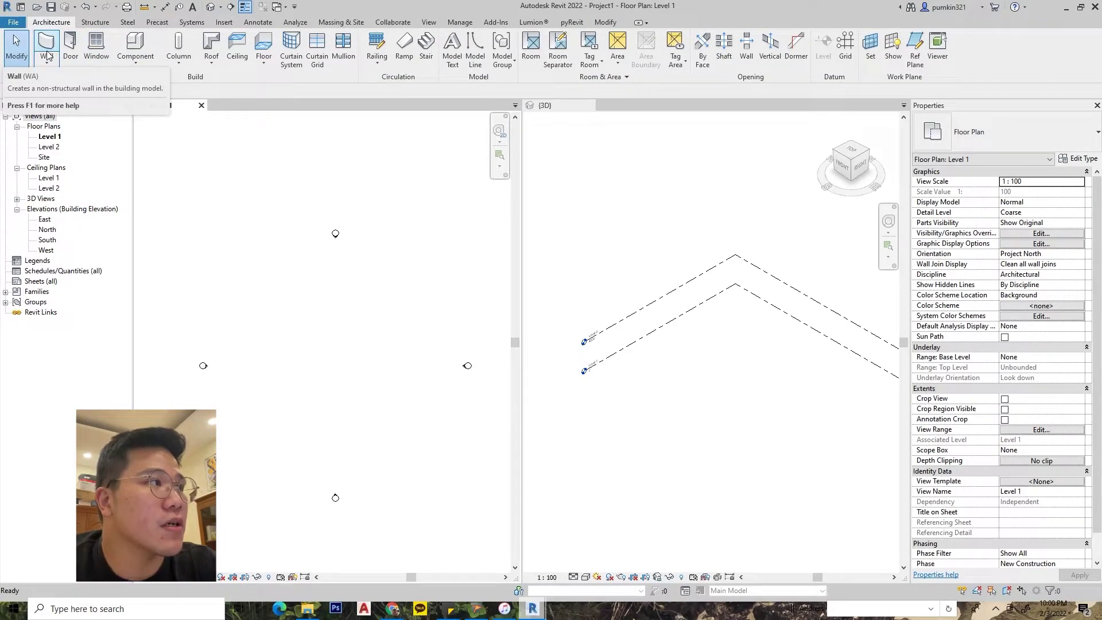
{"action": "mouse_move", "coordinate": [47, 47]}
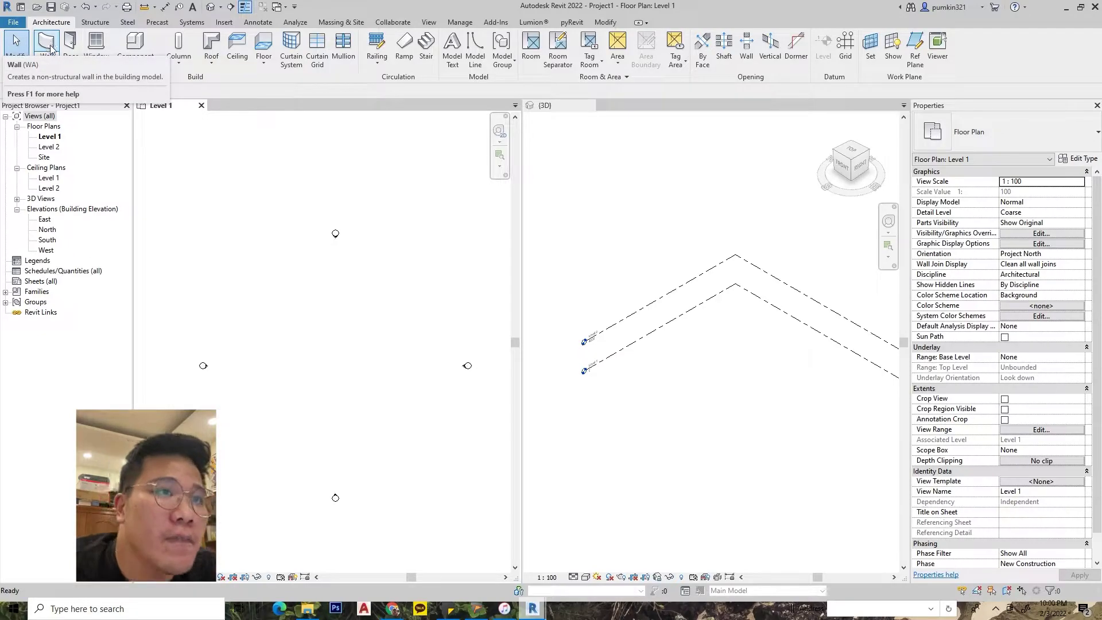
{"action": "left_click", "coordinate": [51, 47]}
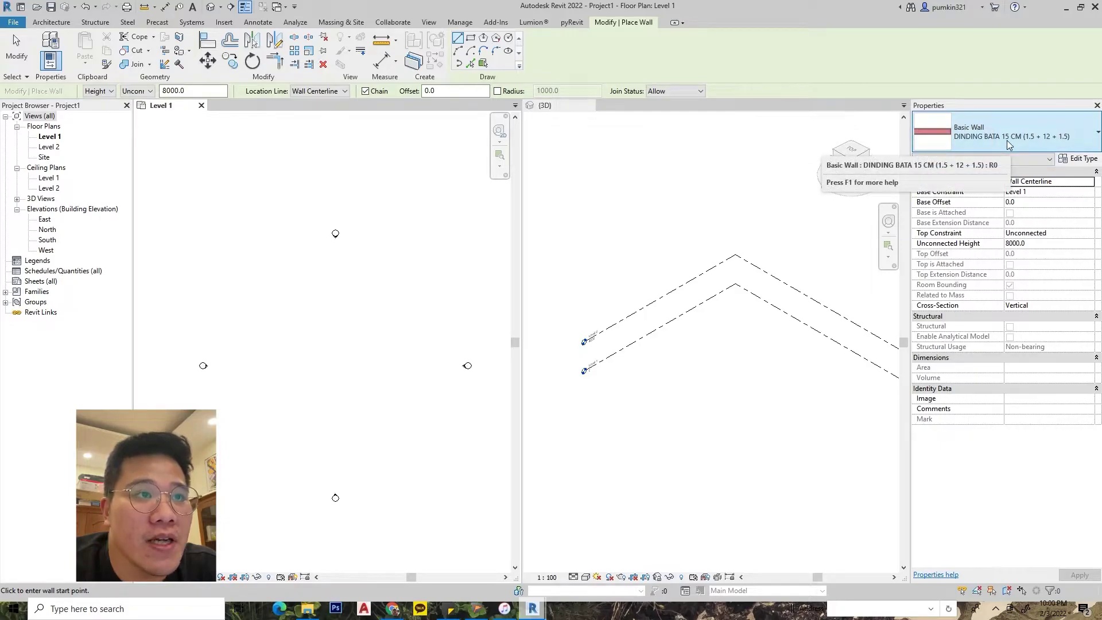
{"action": "left_click", "coordinate": [978, 143]}
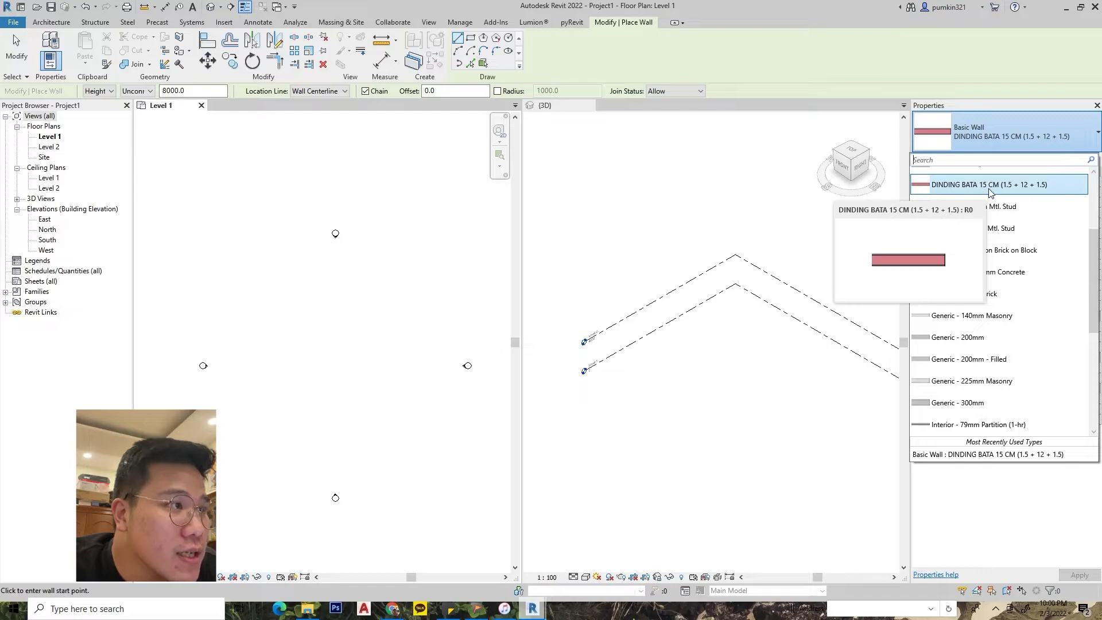
{"action": "left_click", "coordinate": [284, 323]}
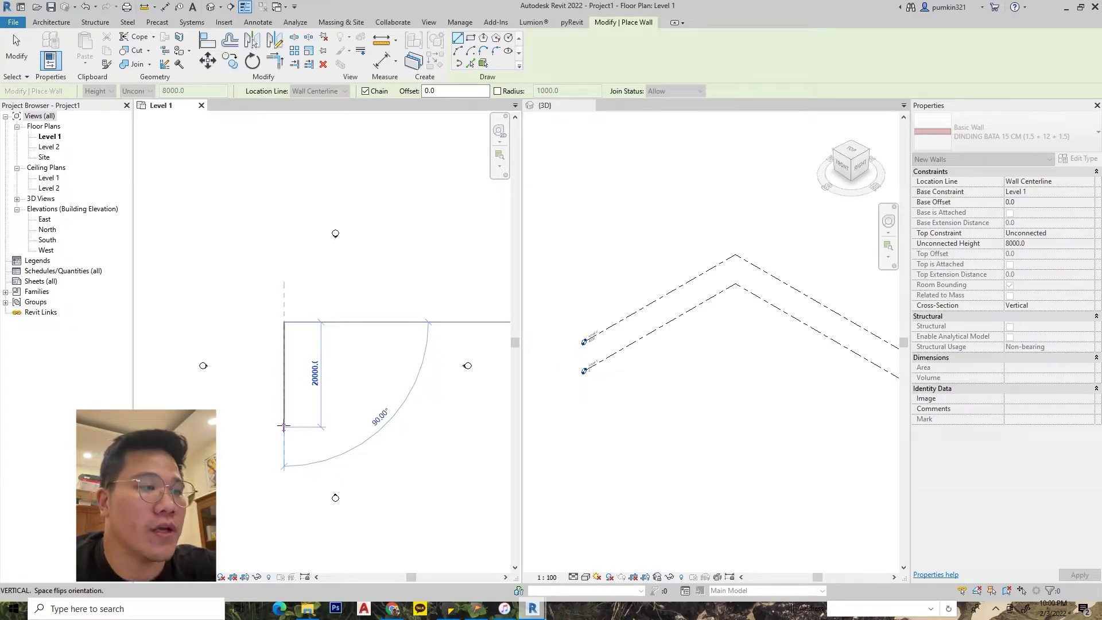
Step: End the first wall 20000 mm down, check it in 3D, and reactivate the Level 1 plan
{"action": "left_click", "coordinate": [283, 426]}
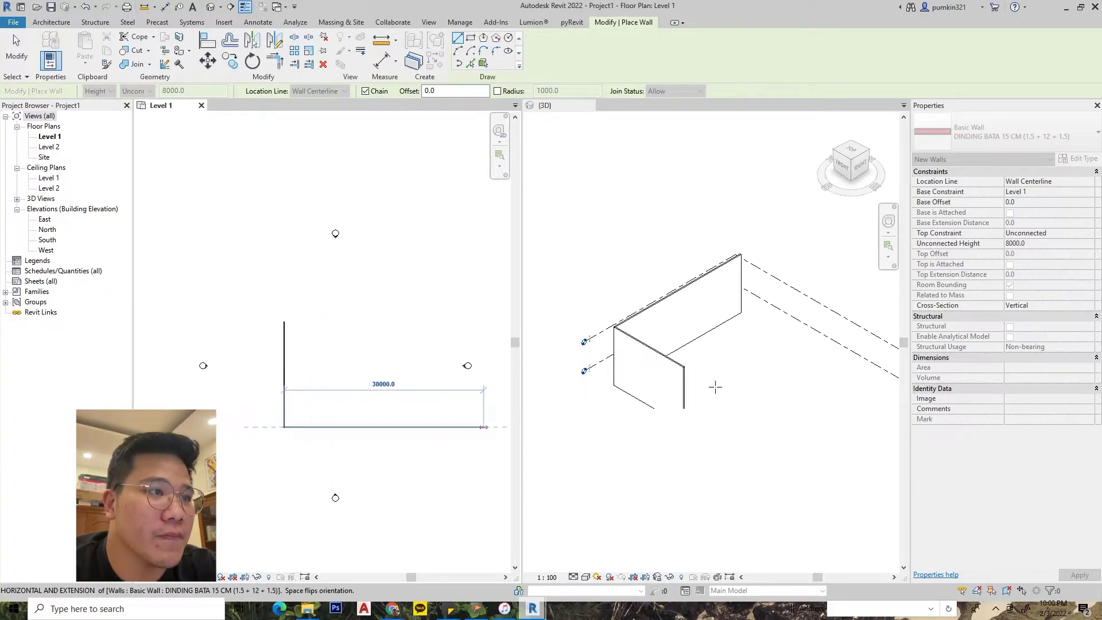
{"action": "key", "text": "Escape"}
{"action": "mouse_move", "coordinate": [736, 384]}
{"action": "middle_mouse_down", "text": "shift"}
{"action": "mouse_move", "coordinate": [733, 351]}
{"action": "mouse_move", "coordinate": [748, 340]}
{"action": "middle_mouse_up", "text": "shift"}
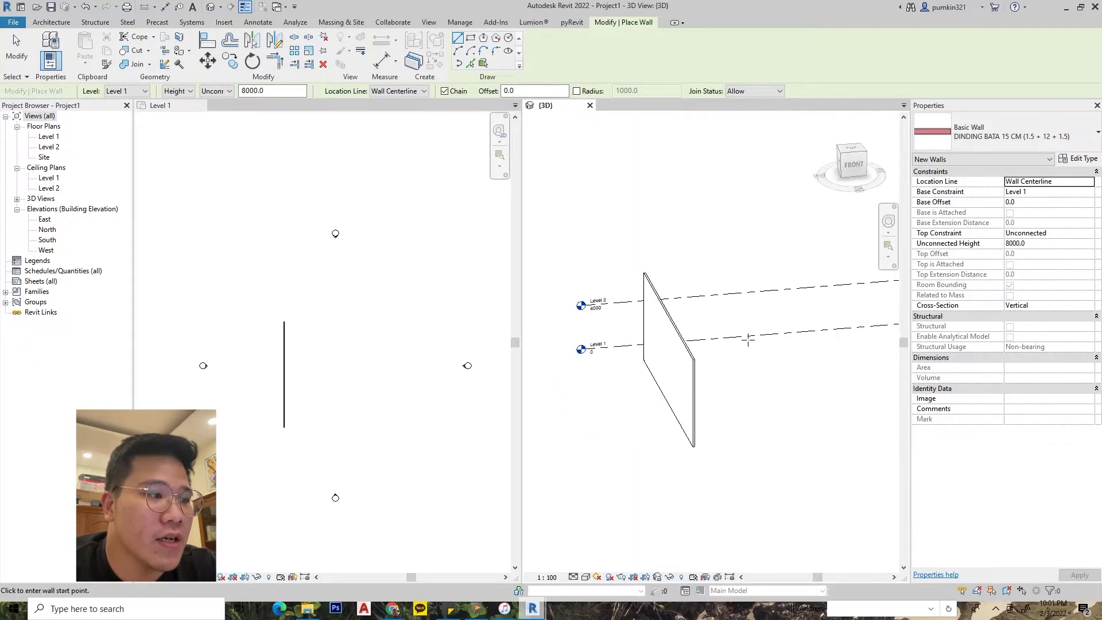
{"action": "key", "text": "Escape"}
{"action": "key", "text": "Escape"}
{"action": "middle_click_drag", "start_coordinate": [801, 411], "coordinate": [761, 358]}
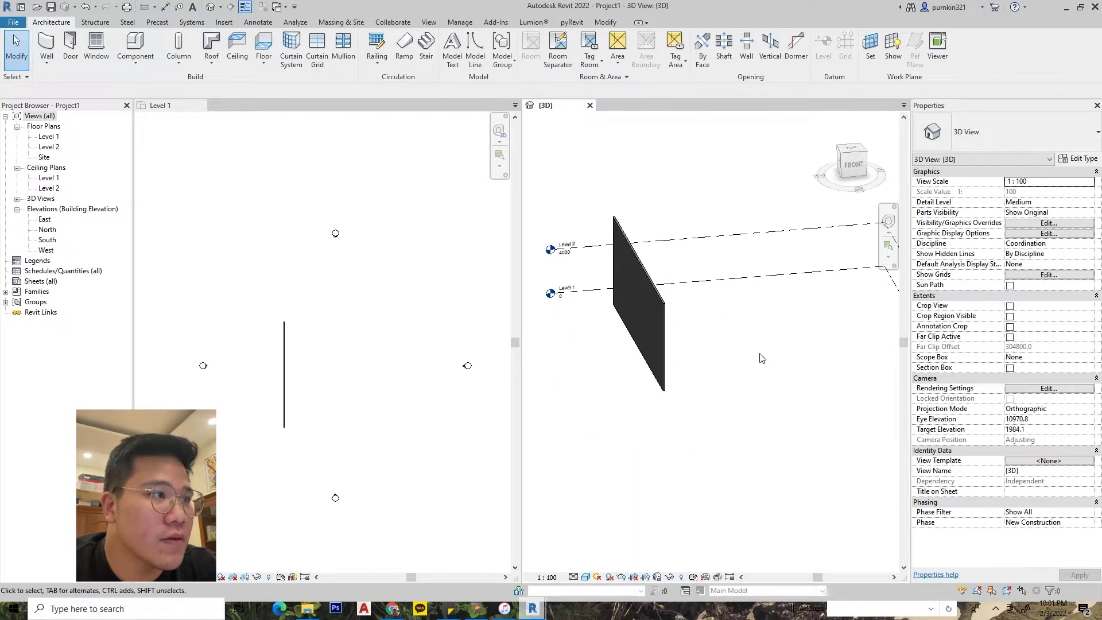
{"action": "left_click", "coordinate": [670, 325]}
{"action": "left_click", "coordinate": [318, 417]}
{"action": "scroll", "coordinate": [318, 417], "scroll_direction": "up", "scroll_amount": 2}
{"action": "left_click", "coordinate": [421, 453]}
{"action": "scroll", "coordinate": [361, 435], "scroll_direction": "down", "scroll_amount": 2}
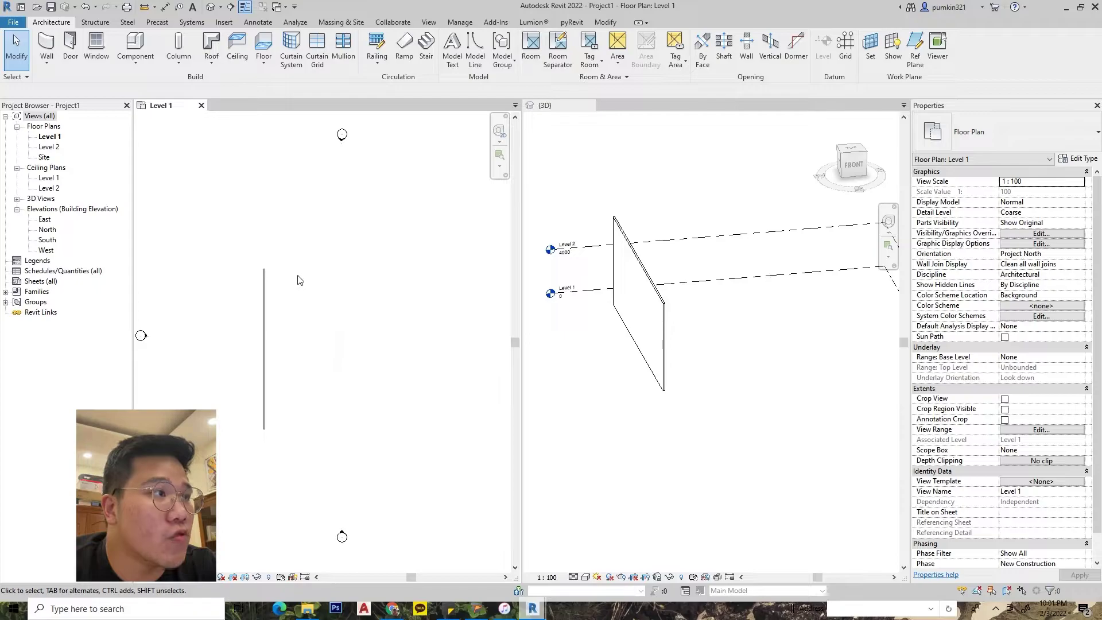
Step: Draw the top, right and bottom walls closing a 10000 by 20000 rectangle
{"action": "key", "text": "w"}
{"action": "key", "text": "a"}
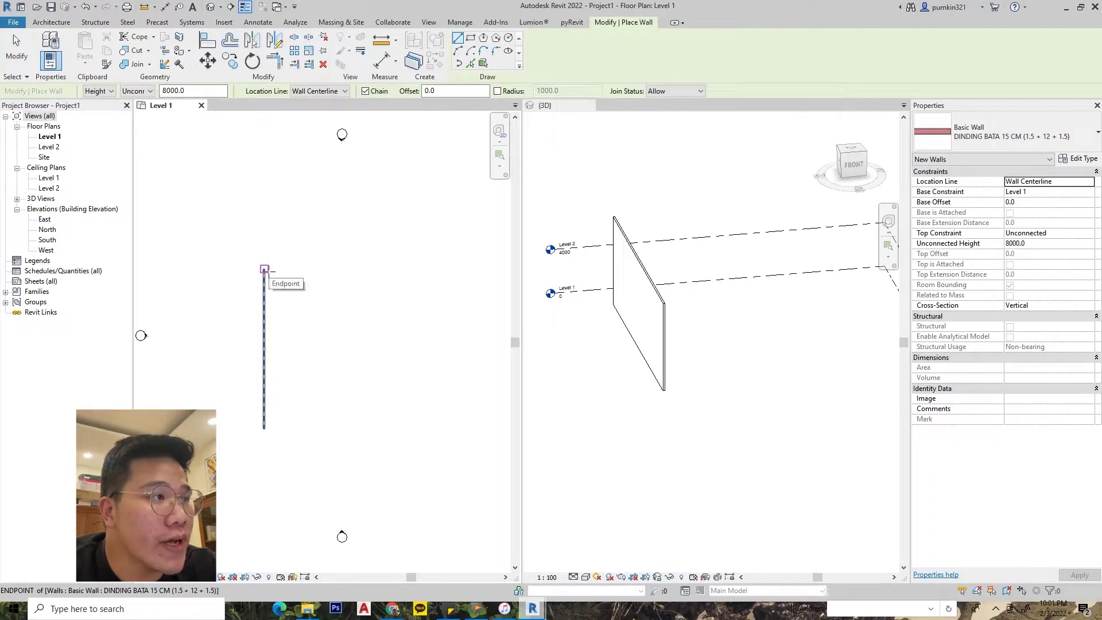
{"action": "left_click", "coordinate": [264, 269]}
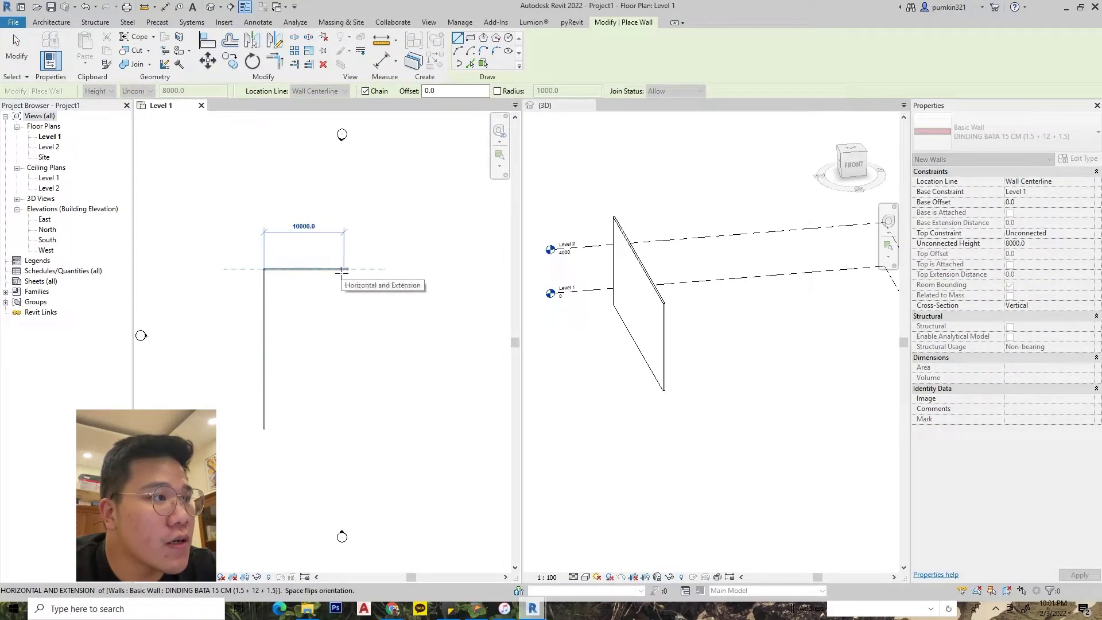
{"action": "left_click", "coordinate": [344, 269]}
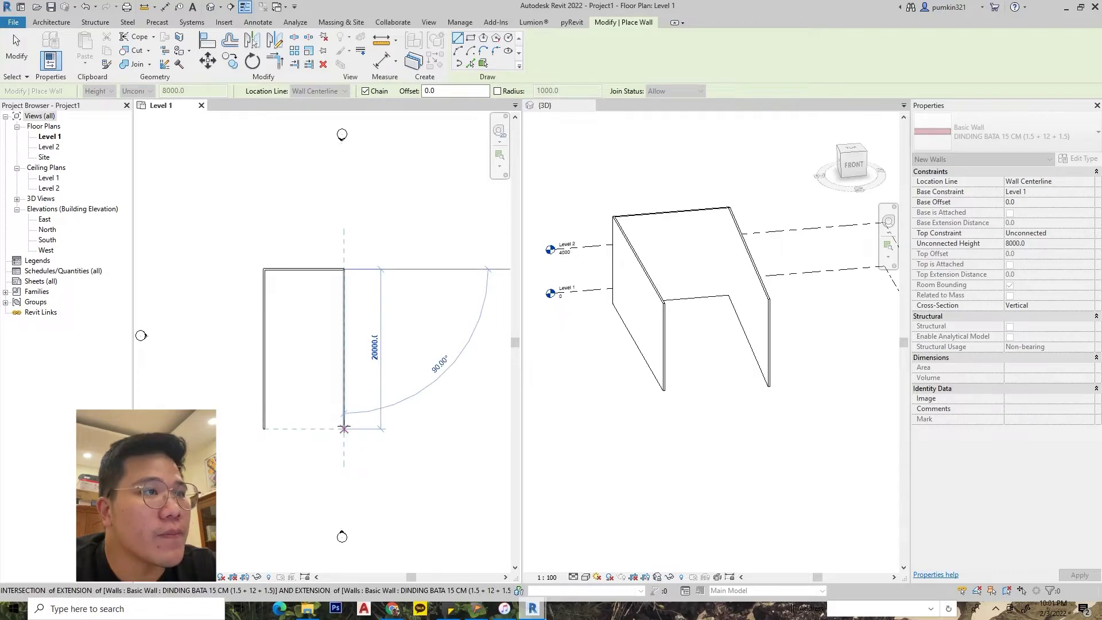
{"action": "left_click", "coordinate": [344, 428]}
{"action": "left_click", "coordinate": [264, 428]}
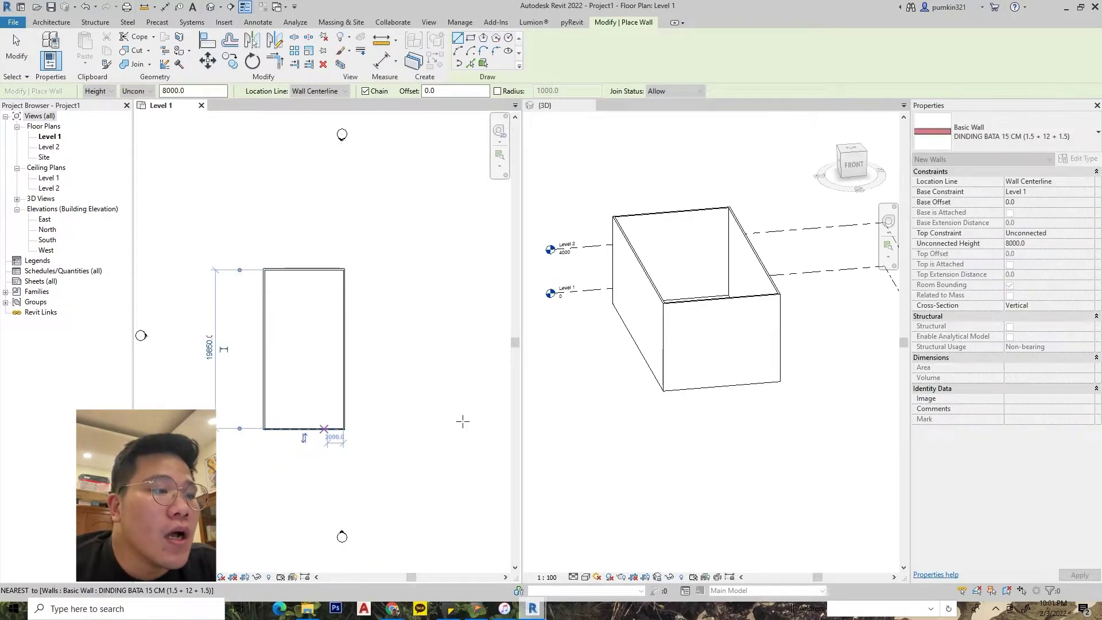
{"action": "left_click", "coordinate": [691, 430]}
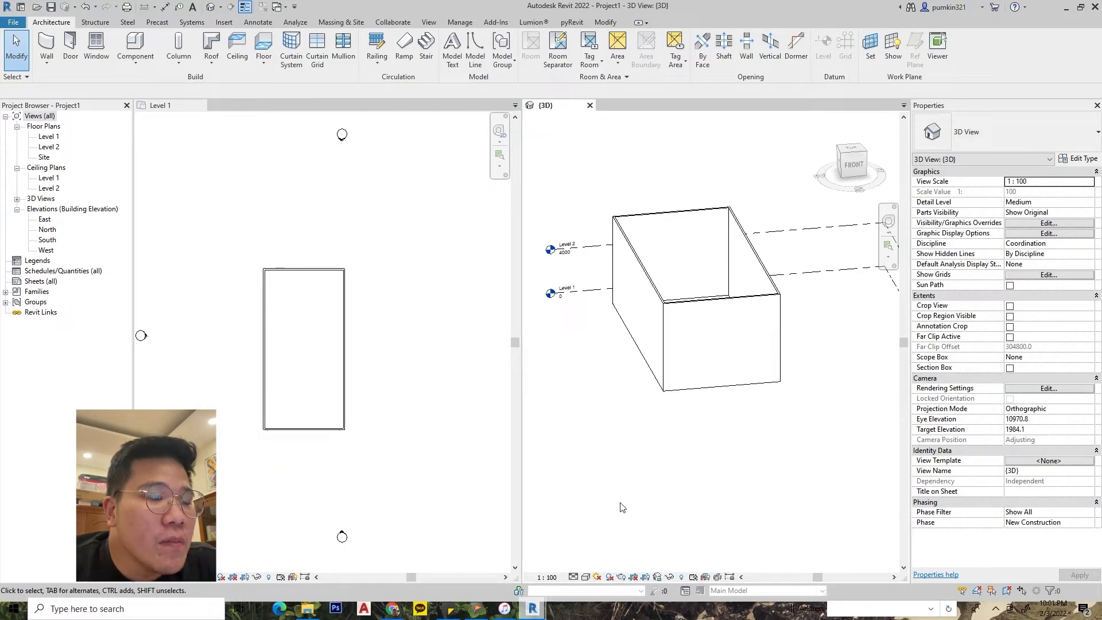
{"action": "scroll", "coordinate": [640, 488], "scroll_direction": "up", "scroll_amount": 1}
{"action": "middle_click_drag", "start_coordinate": [660, 467], "coordinate": [679, 529]}
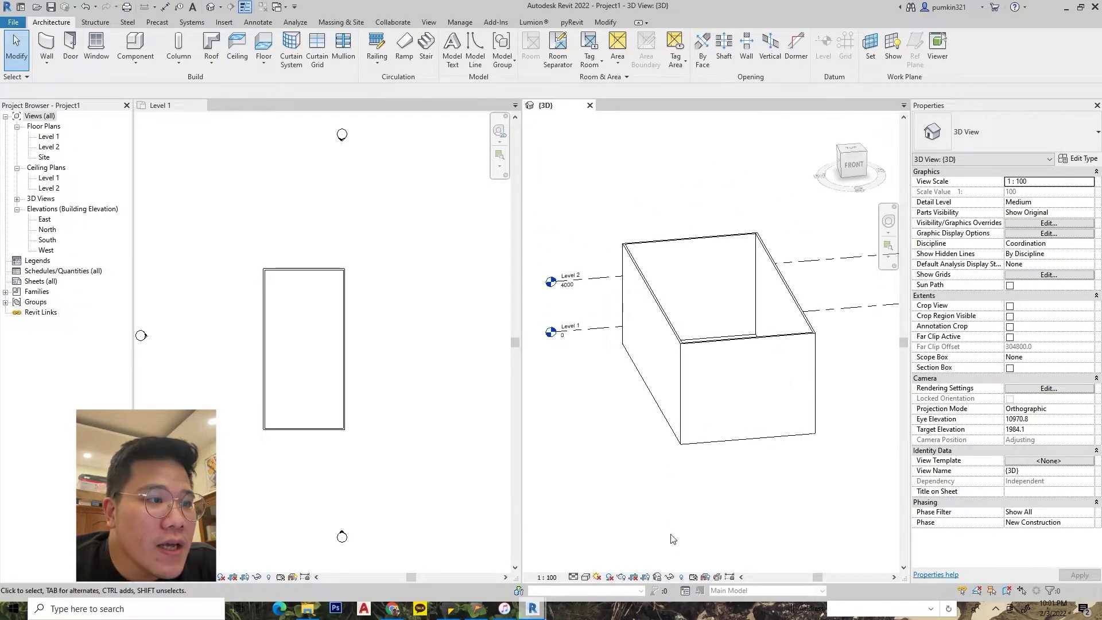
{"action": "left_click", "coordinate": [586, 577]}
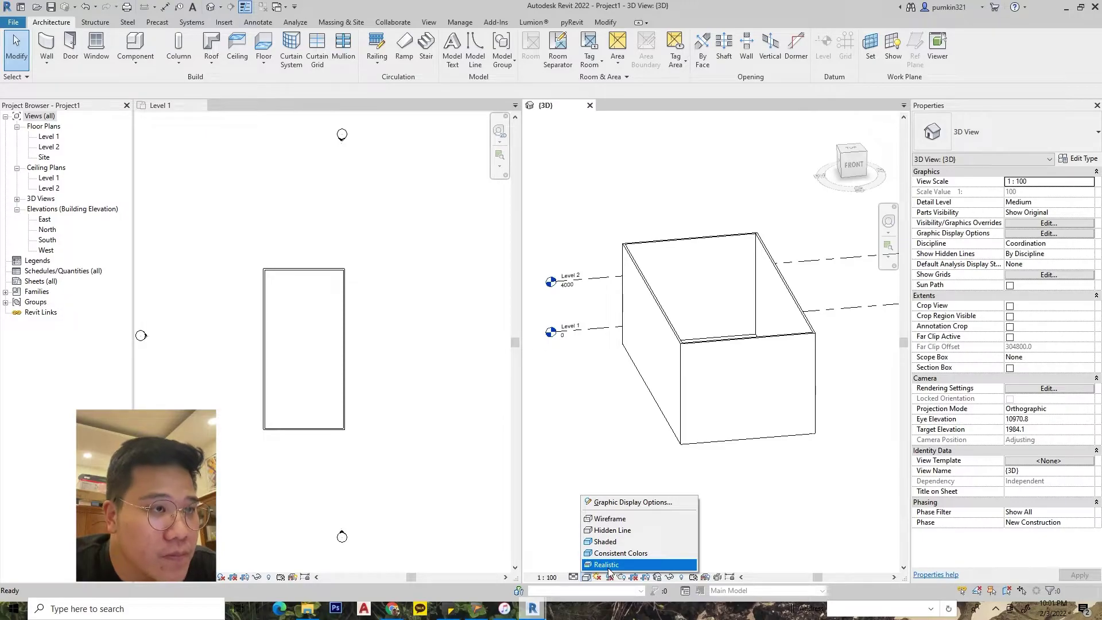
Step: Render the four-wall brick box in Realistic visual style and zoom to inspect it
{"action": "left_click", "coordinate": [607, 564]}
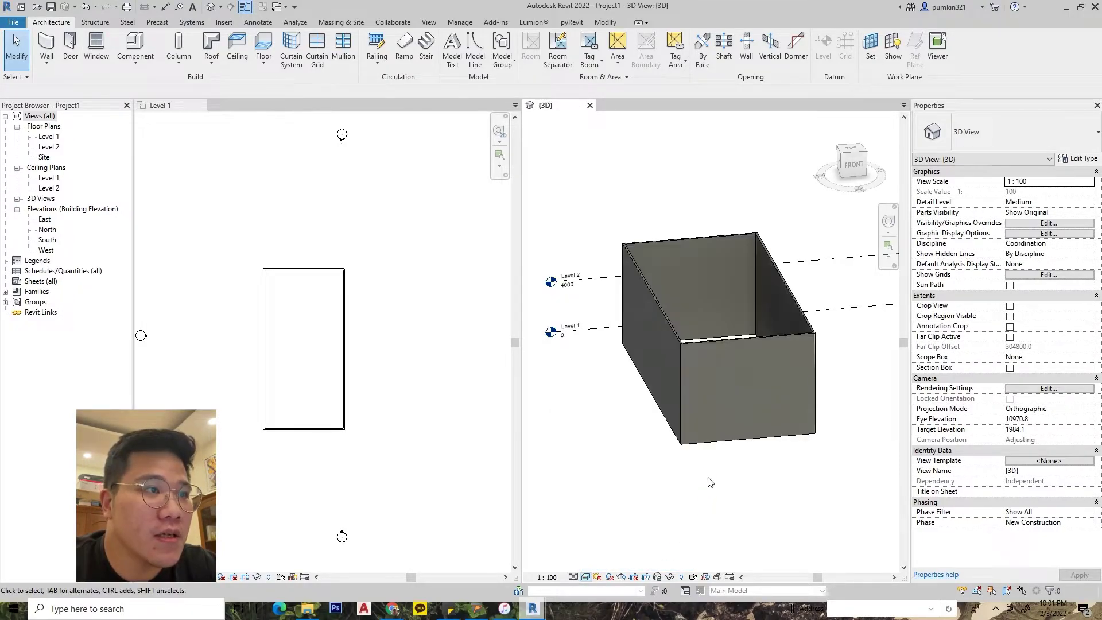
{"action": "scroll", "coordinate": [710, 347], "scroll_direction": "up", "scroll_amount": 4}
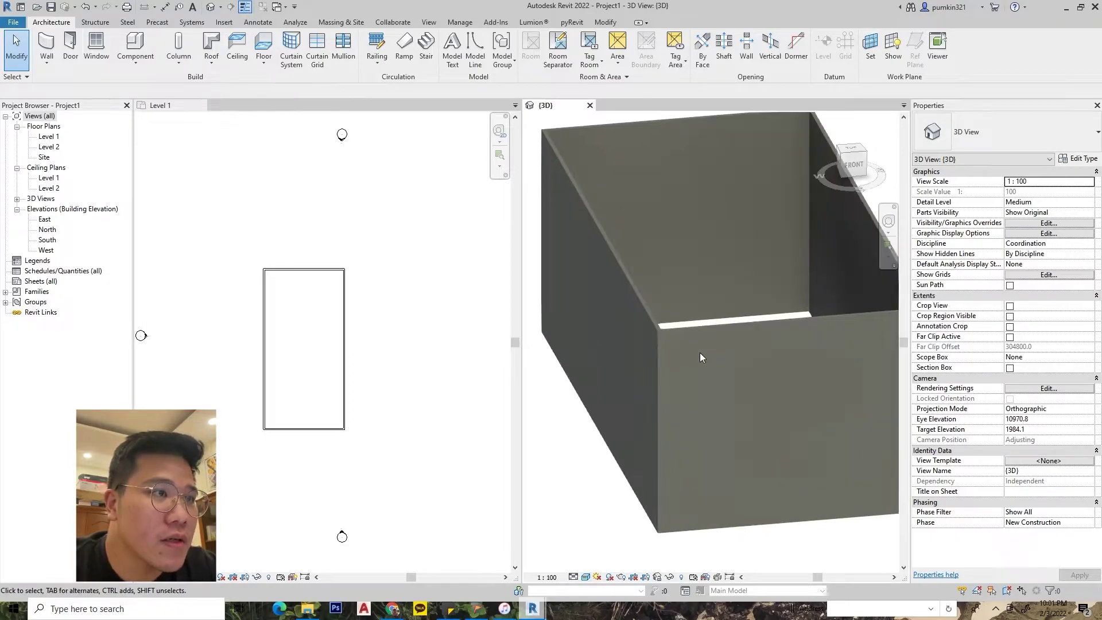
{"action": "scroll", "coordinate": [649, 309], "scroll_direction": "up", "scroll_amount": 2}
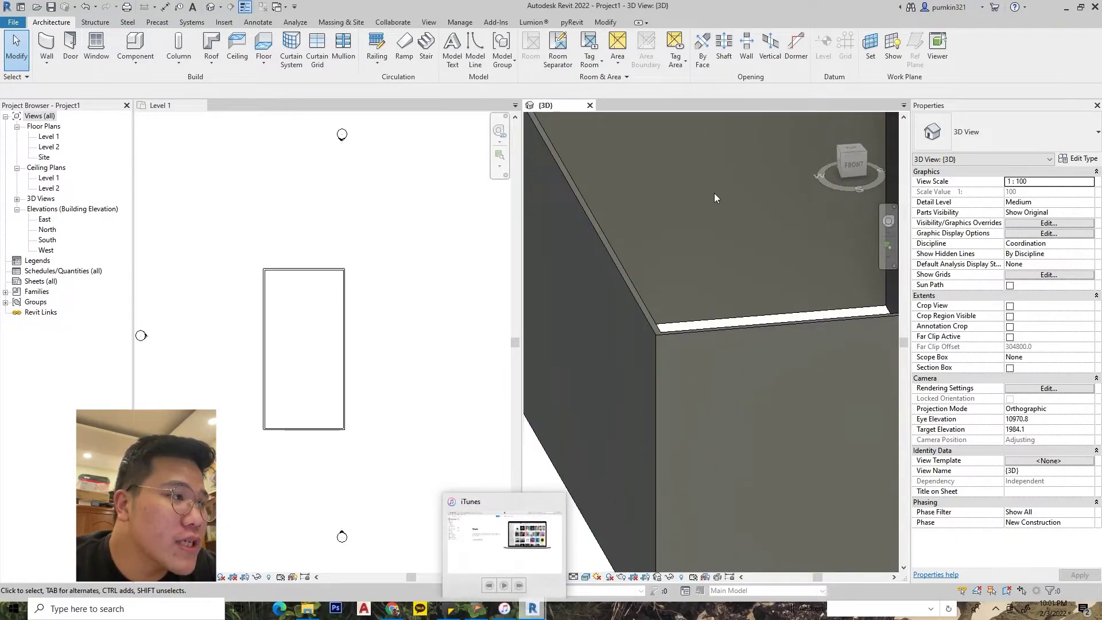
{"action": "scroll", "coordinate": [694, 273], "scroll_direction": "down", "scroll_amount": 3}
{"action": "scroll", "coordinate": [277, 394], "scroll_direction": "up", "scroll_amount": 2}
{"action": "scroll", "coordinate": [281, 420], "scroll_direction": "up", "scroll_amount": 1}
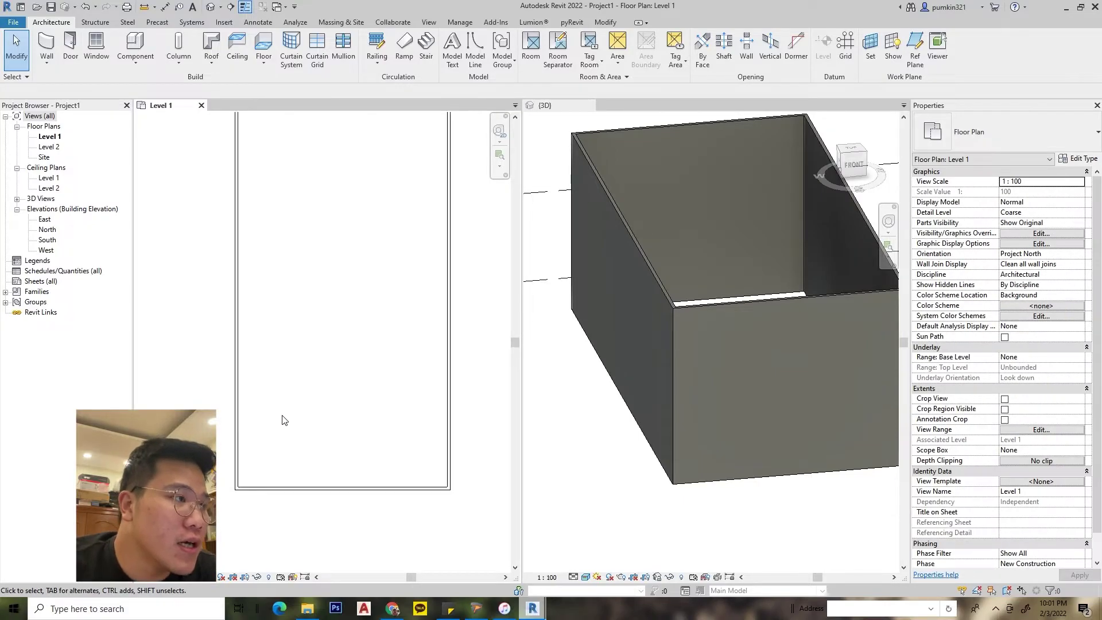
{"action": "scroll", "coordinate": [269, 459], "scroll_direction": "up", "scroll_amount": 1}
{"action": "scroll", "coordinate": [256, 443], "scroll_direction": "up", "scroll_amount": 1}
{"action": "scroll", "coordinate": [249, 449], "scroll_direction": "up", "scroll_amount": 1}
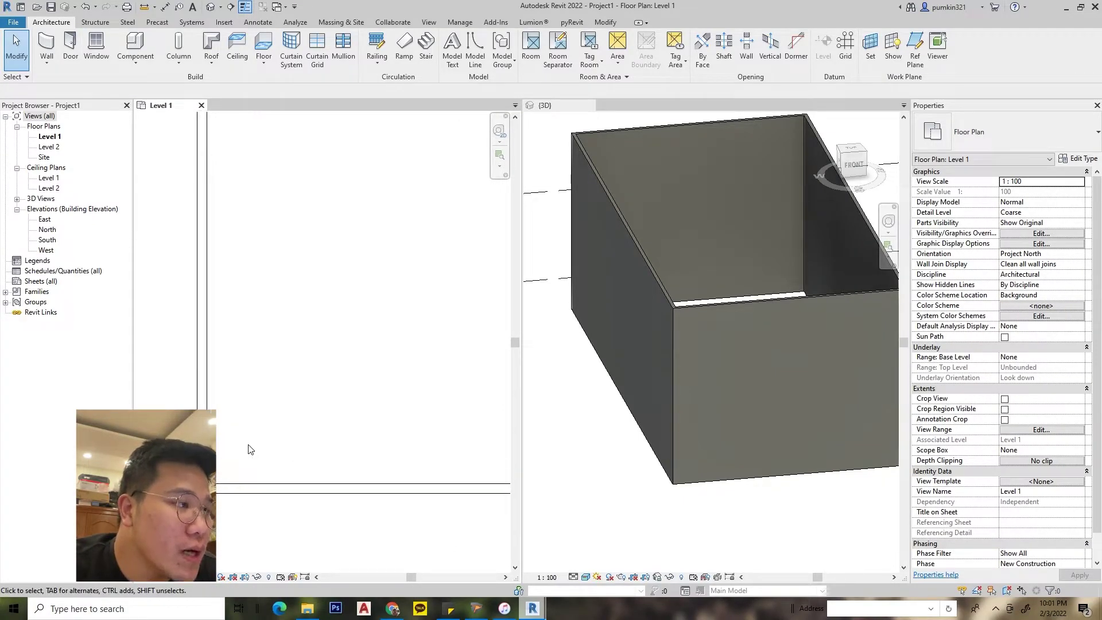
{"action": "scroll", "coordinate": [288, 435], "scroll_direction": "down", "scroll_amount": 1}
{"action": "scroll", "coordinate": [315, 445], "scroll_direction": "up", "scroll_amount": 1}
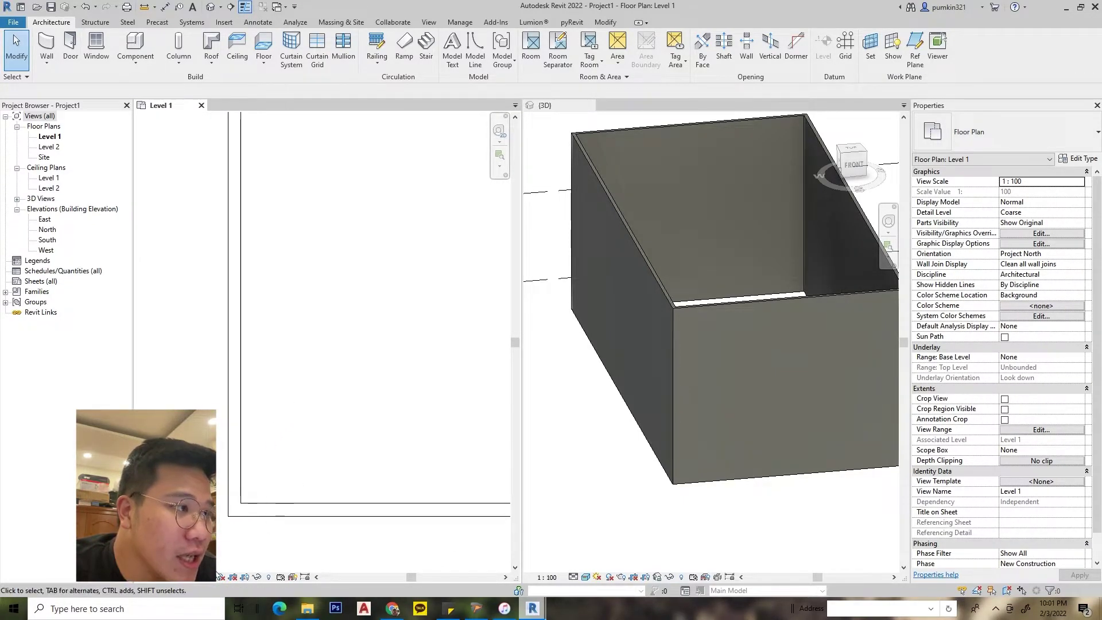
Step: Set the Level 1 plan to Fine detail, inspect the brick hatching, and select the left wall
{"action": "left_click", "coordinate": [186, 578]}
{"action": "left_click", "coordinate": [225, 566]}
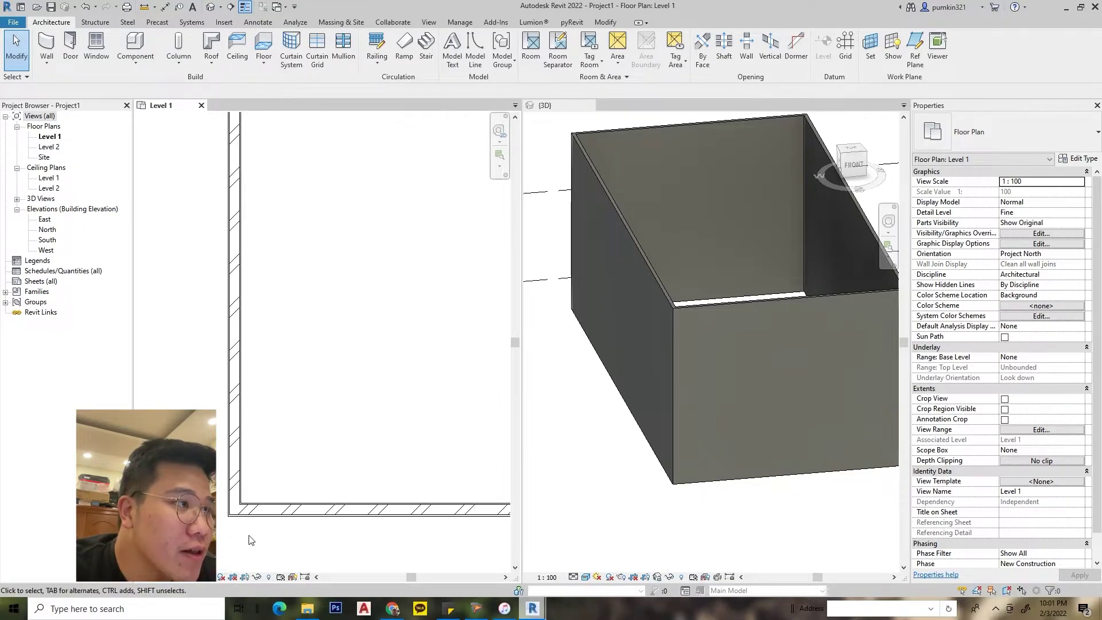
{"action": "scroll", "coordinate": [259, 470], "scroll_direction": "up", "scroll_amount": 4}
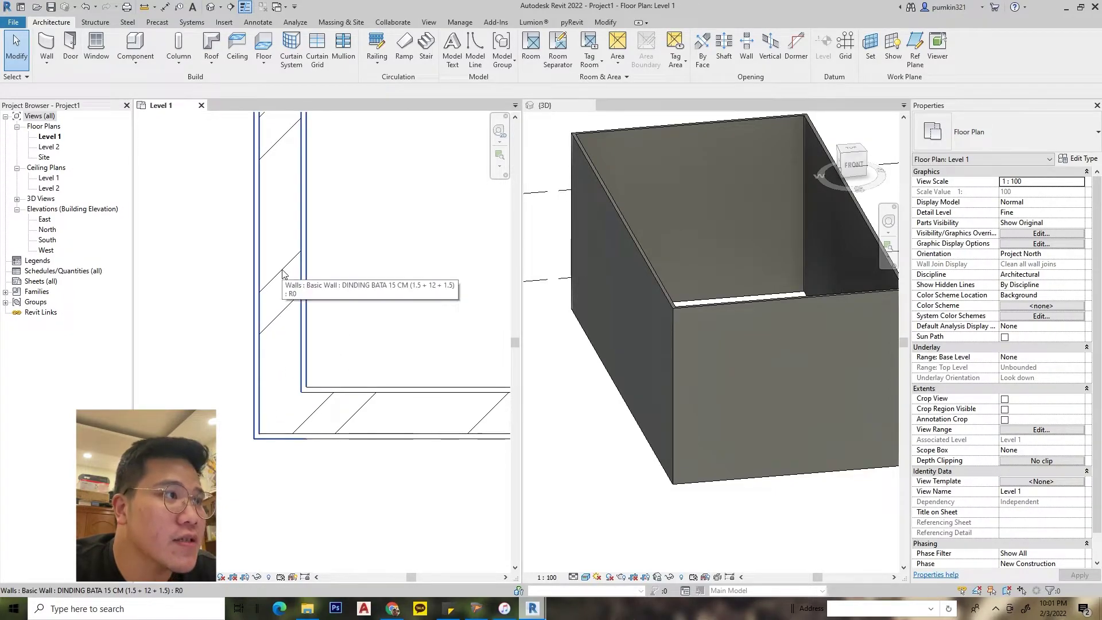
{"action": "scroll", "coordinate": [296, 272], "scroll_direction": "down", "scroll_amount": 2}
{"action": "scroll", "coordinate": [297, 272], "scroll_direction": "down", "scroll_amount": 1}
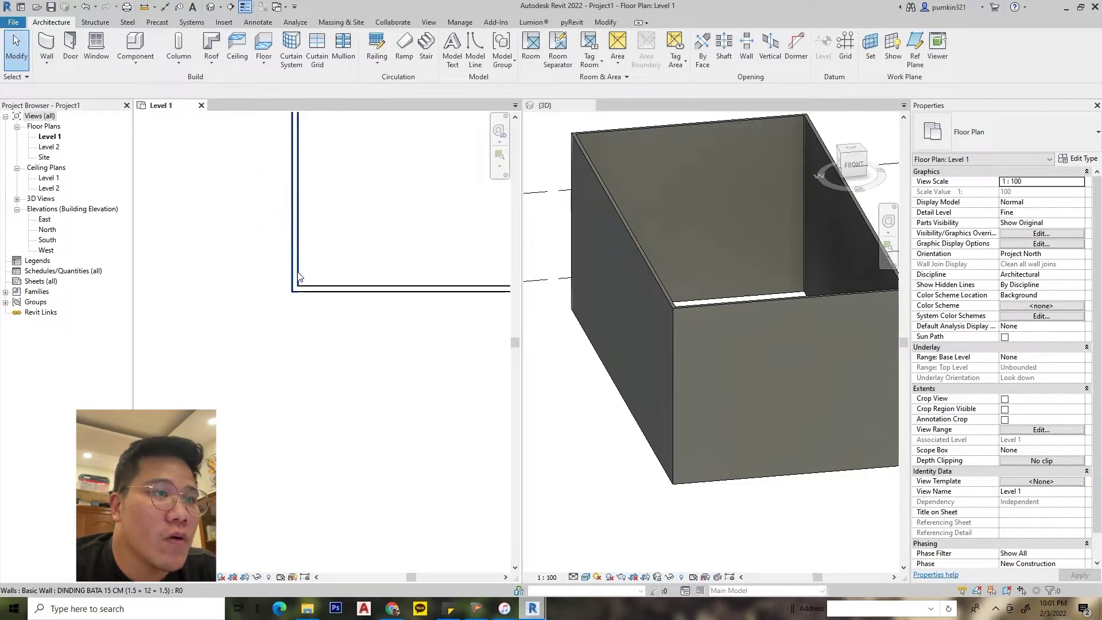
{"action": "scroll", "coordinate": [297, 272], "scroll_direction": "down", "scroll_amount": 2}
{"action": "scroll", "coordinate": [283, 377], "scroll_direction": "down", "scroll_amount": 2}
{"action": "scroll", "coordinate": [288, 414], "scroll_direction": "down", "scroll_amount": 1}
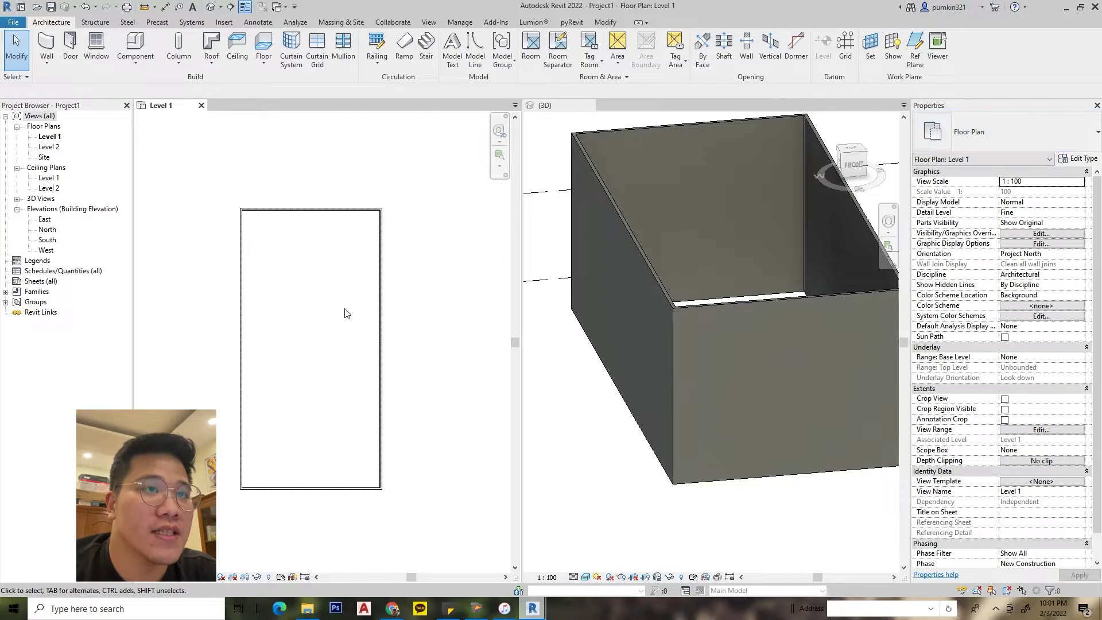
{"action": "left_click", "coordinate": [243, 345]}
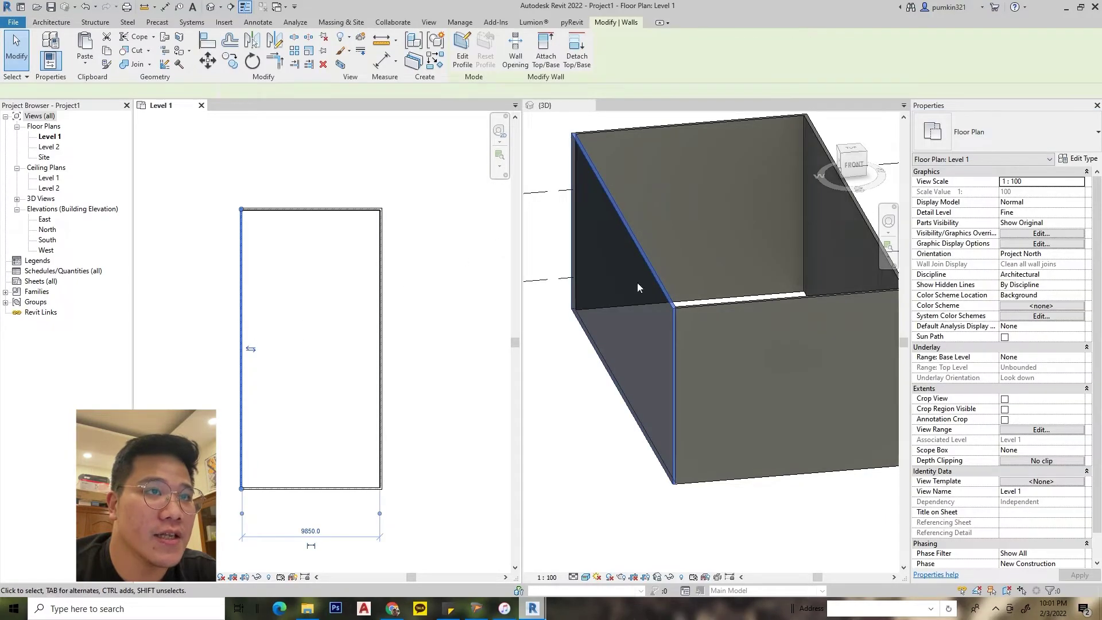
Step: Open layer 1's Default Wall material from the wall type structure and view its Graphics settings
{"action": "left_click", "coordinate": [1081, 163]}
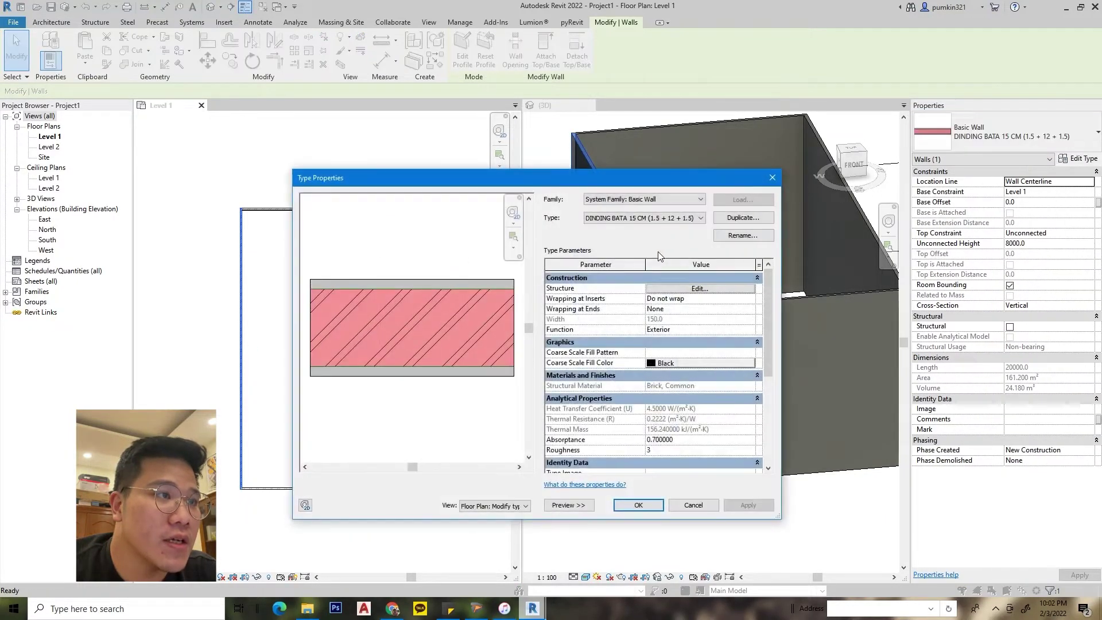
{"action": "left_click", "coordinate": [698, 290]}
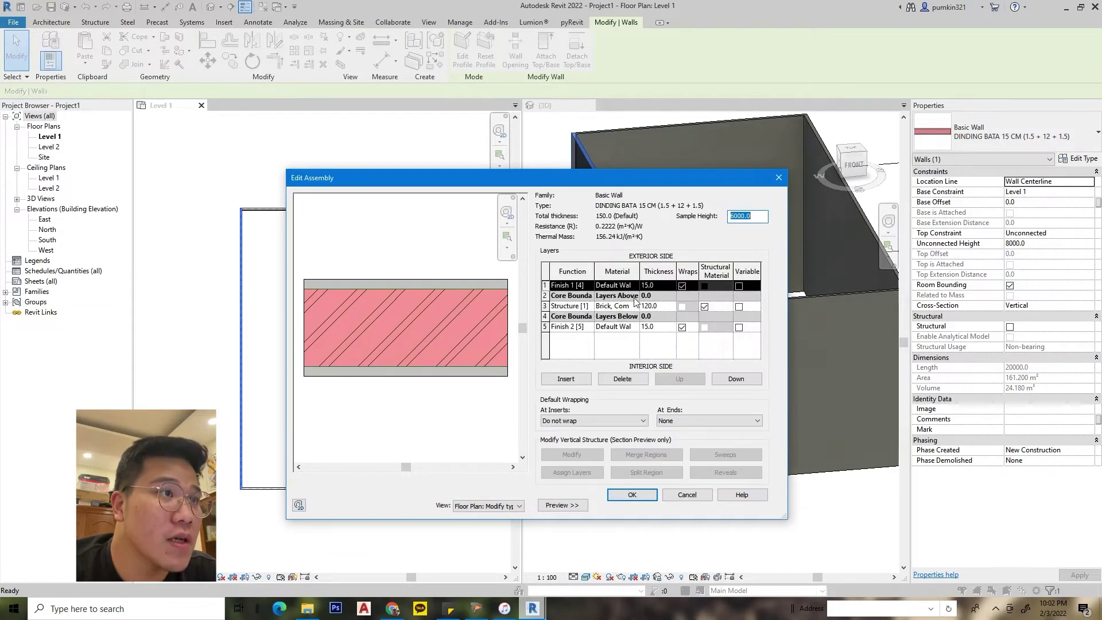
{"action": "left_click", "coordinate": [634, 289]}
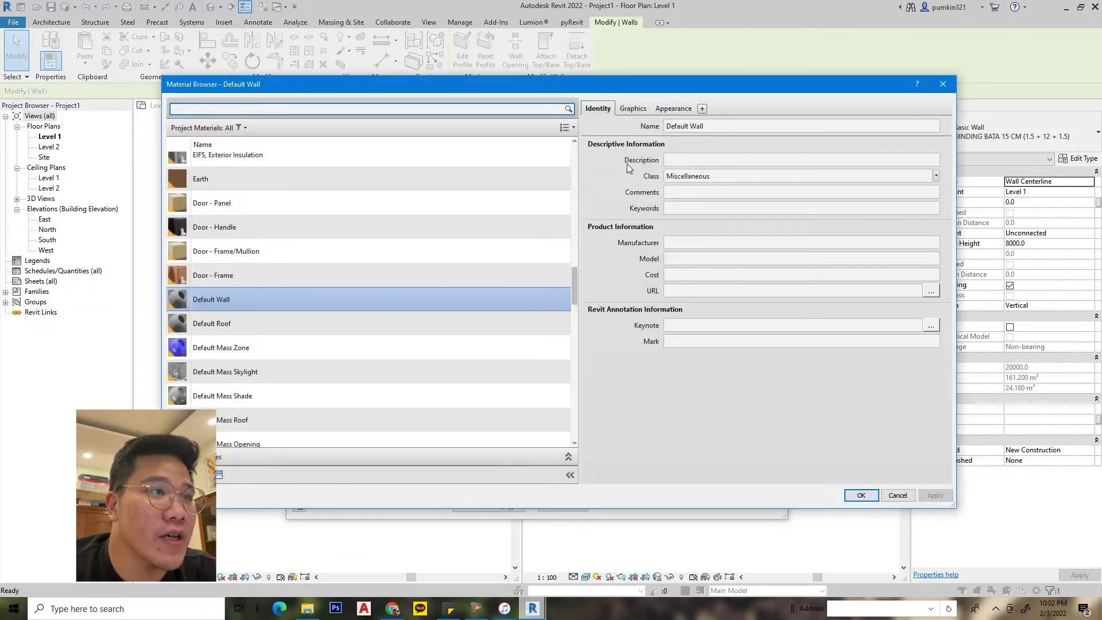
{"action": "left_click", "coordinate": [636, 109]}
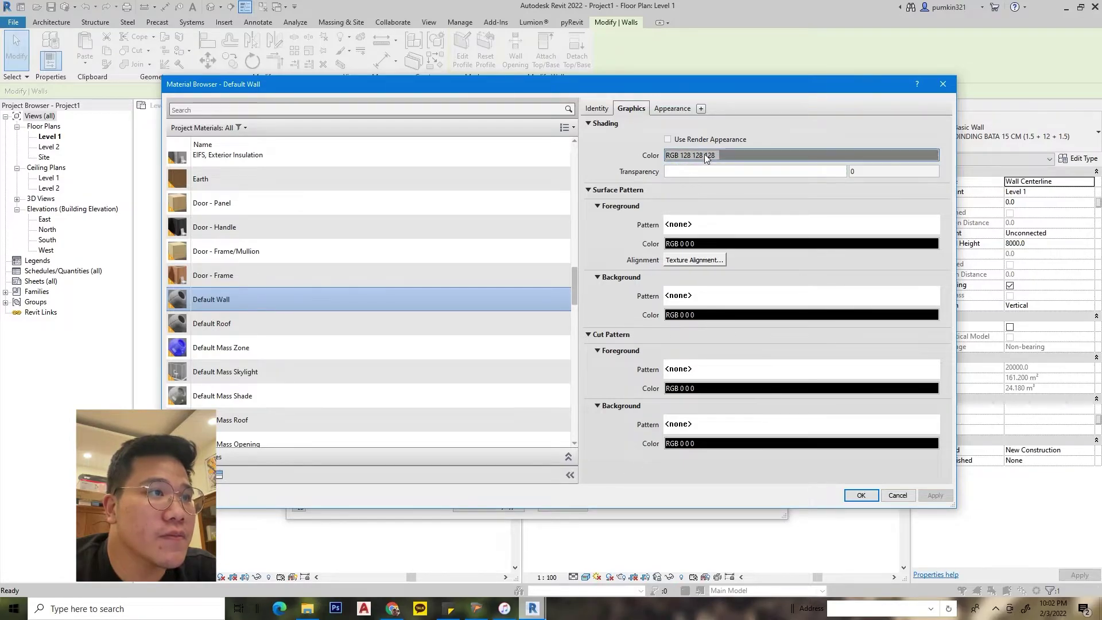
Step: Toggle Use Render Appearance so the Default Wall shading colour becomes RGB 80 80 80
{"action": "left_click", "coordinate": [701, 156]}
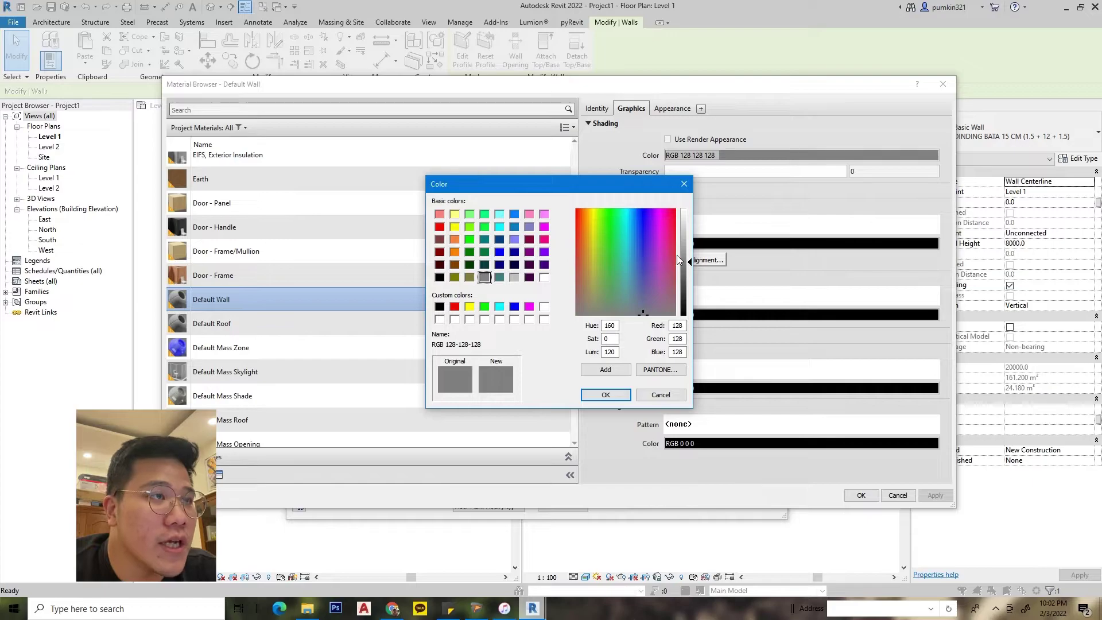
{"action": "left_click", "coordinate": [683, 183]}
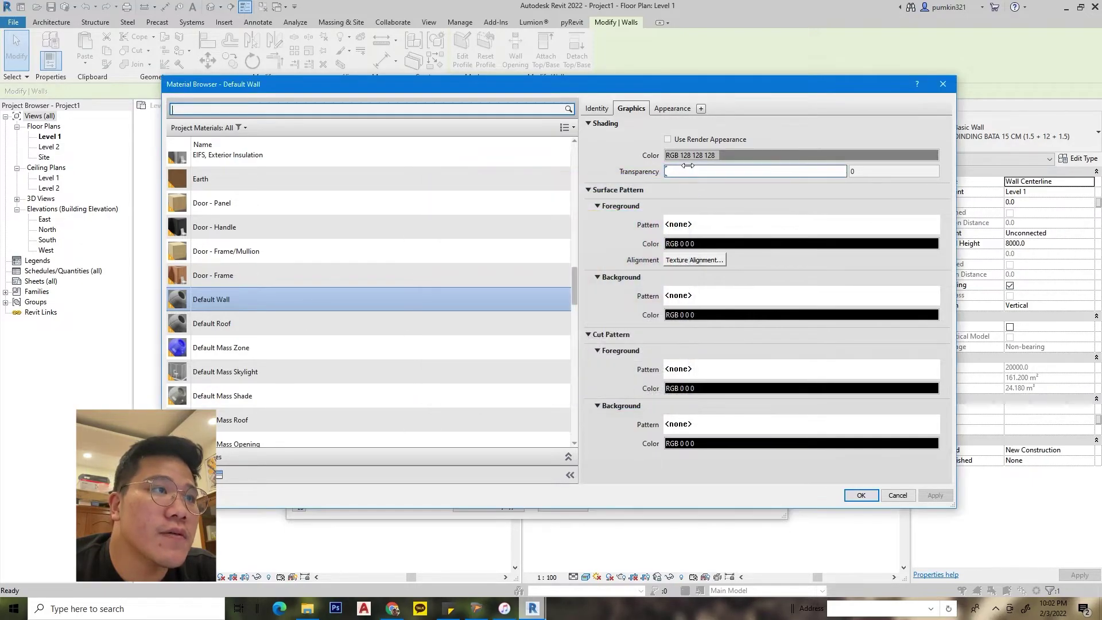
{"action": "left_click", "coordinate": [693, 138]}
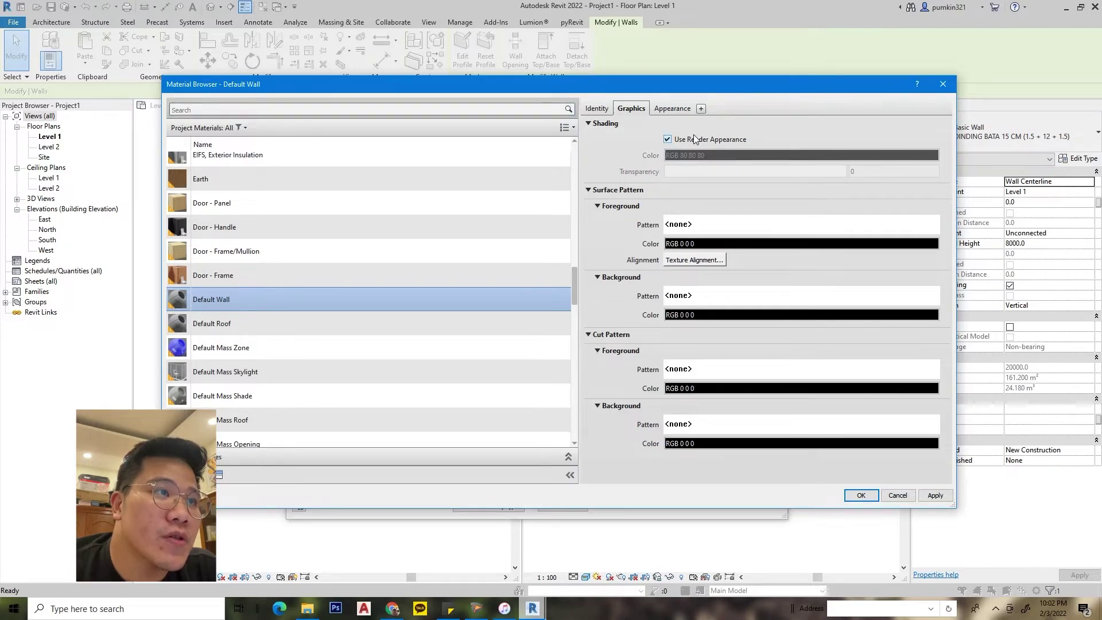
{"action": "left_click", "coordinate": [693, 138]}
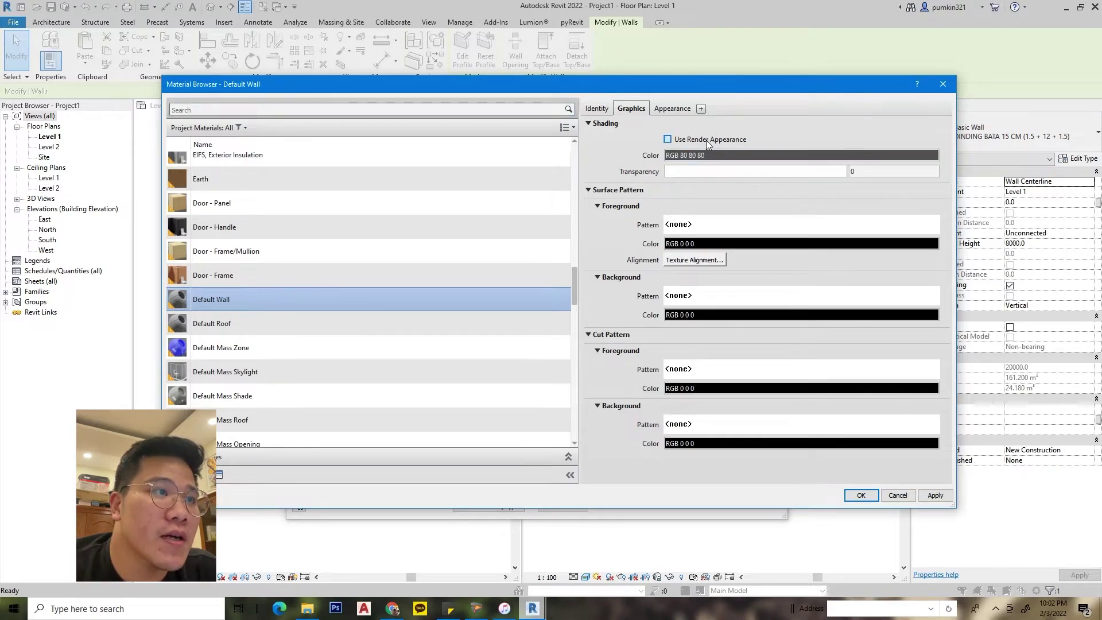
{"action": "left_click", "coordinate": [678, 108]}
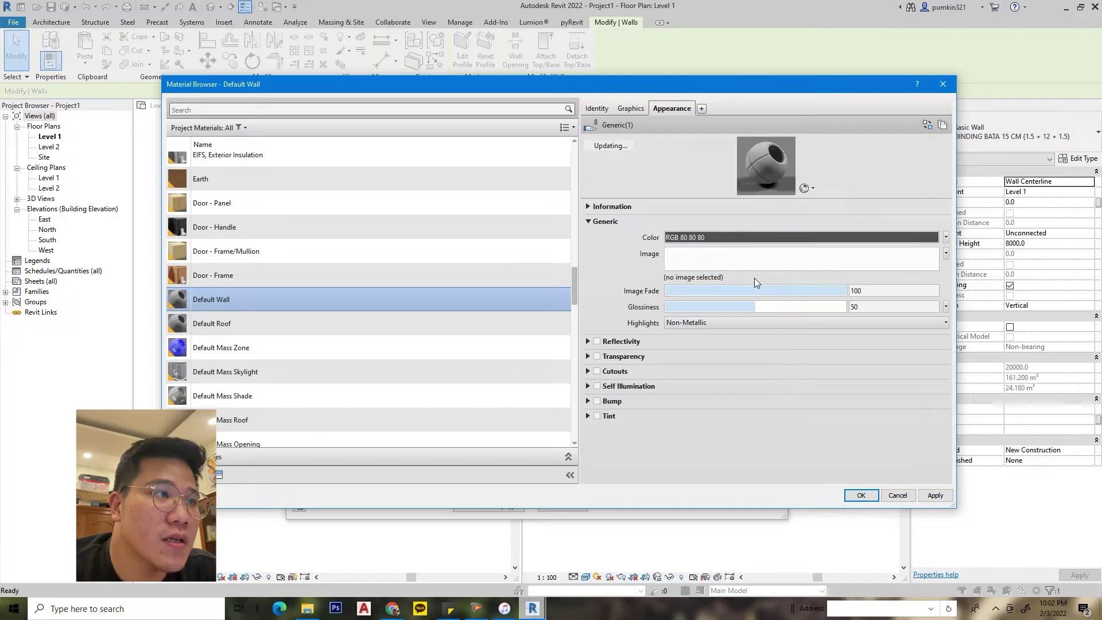
Step: Cancel the appearance image file choice and expand Reflectivity, Transparency and Cutouts
{"action": "left_click", "coordinate": [740, 263]}
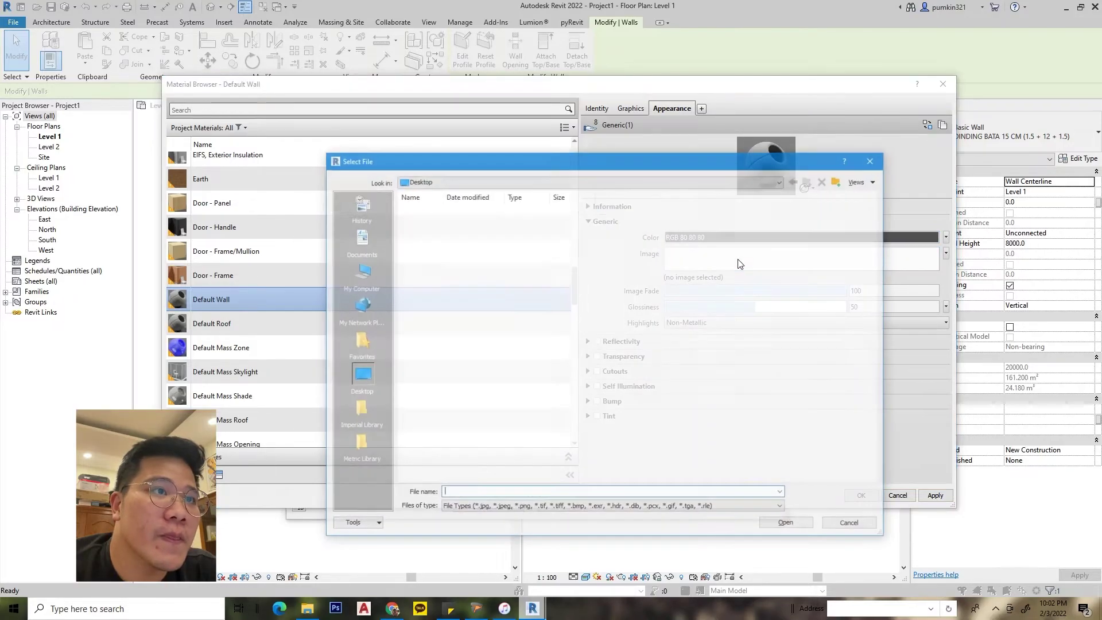
{"action": "left_click", "coordinate": [872, 159]}
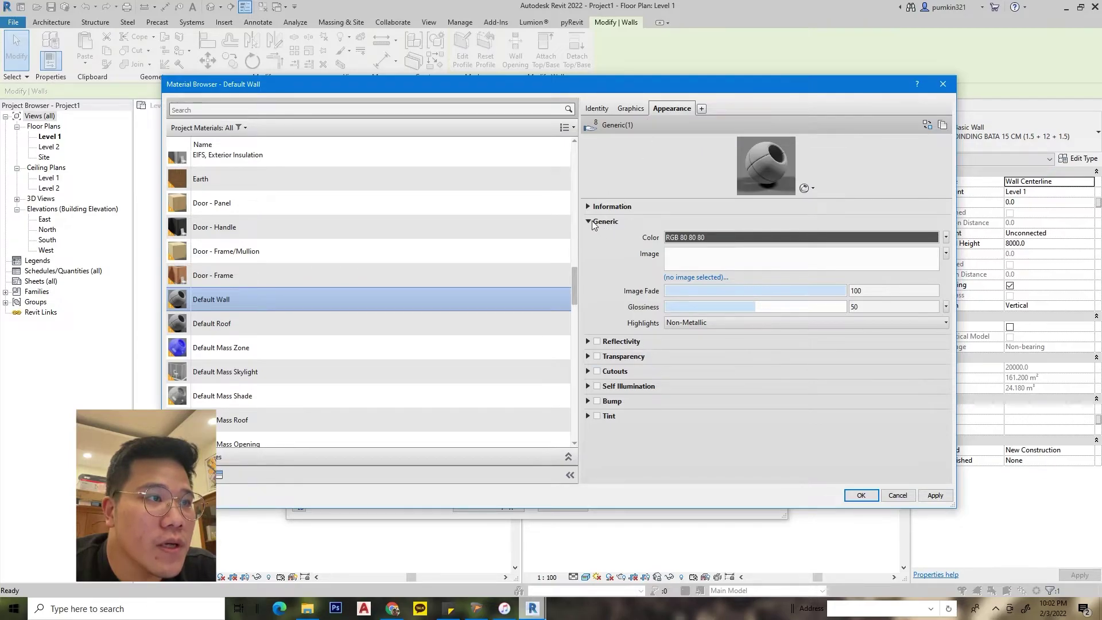
{"action": "left_click", "coordinate": [588, 340]}
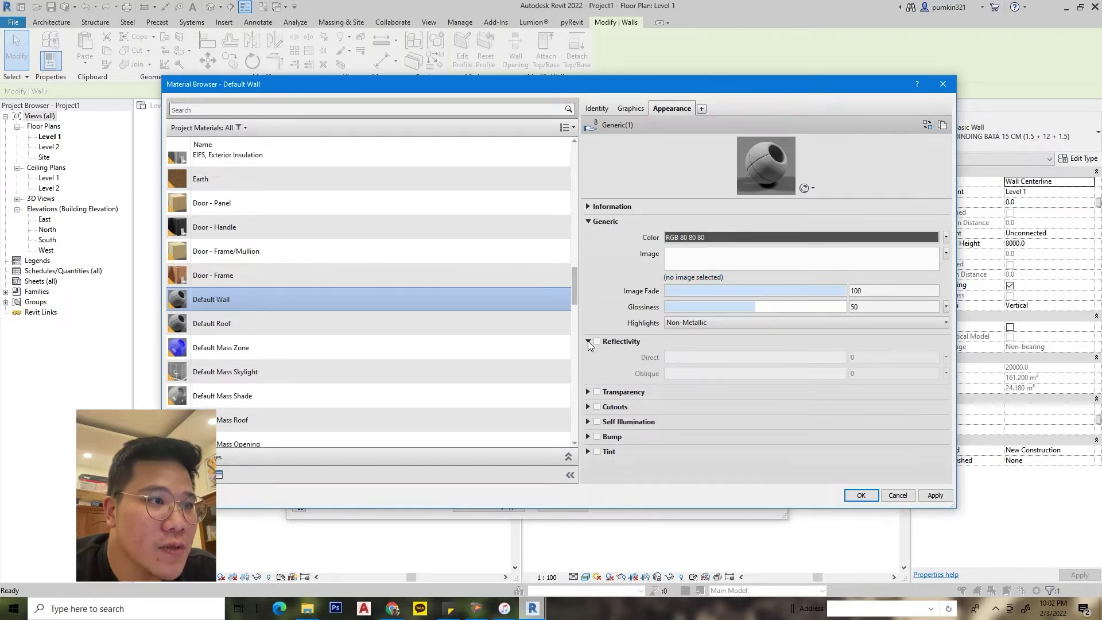
{"action": "left_click", "coordinate": [589, 394]}
{"action": "scroll", "coordinate": [656, 371], "scroll_direction": "down", "scroll_amount": 3}
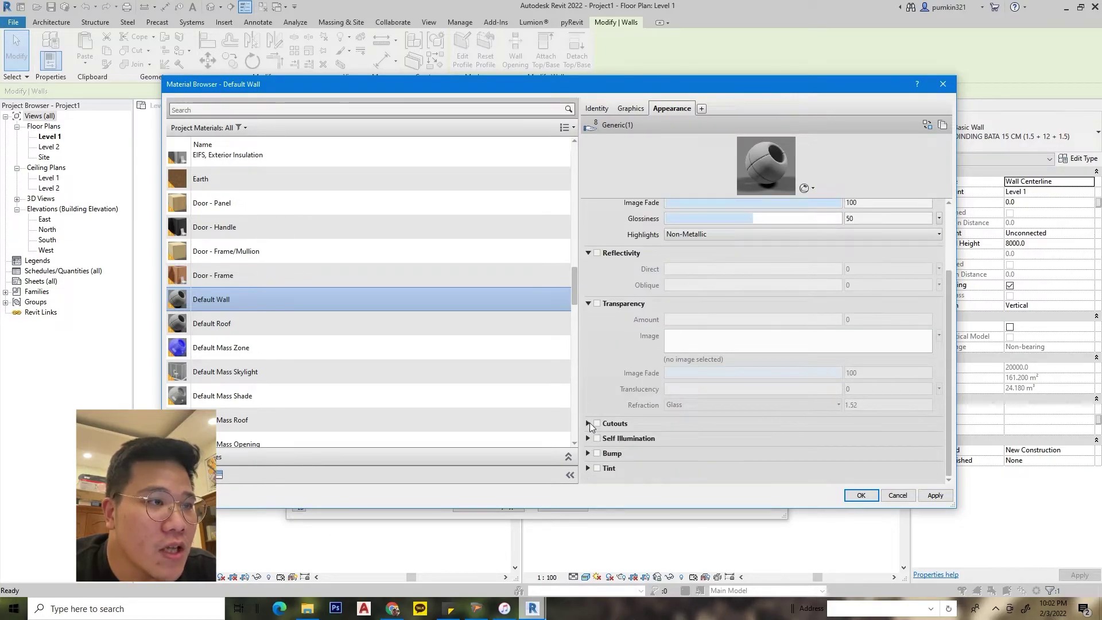
{"action": "left_click", "coordinate": [588, 422]}
{"action": "scroll", "coordinate": [649, 405], "scroll_direction": "down", "scroll_amount": 2}
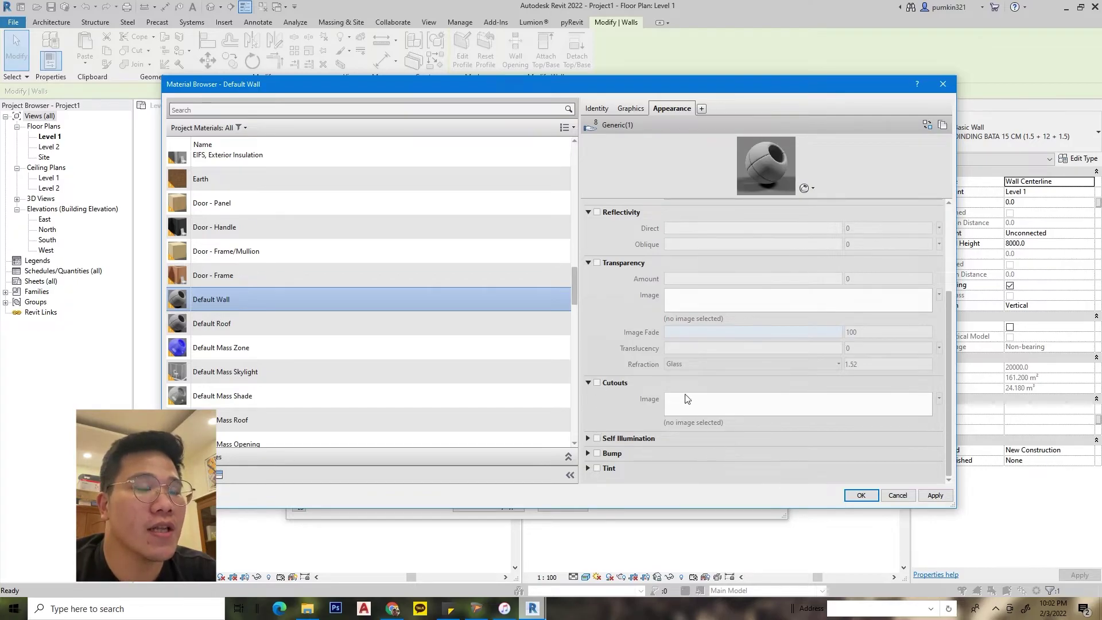
{"action": "mouse_move", "coordinate": [708, 410]}
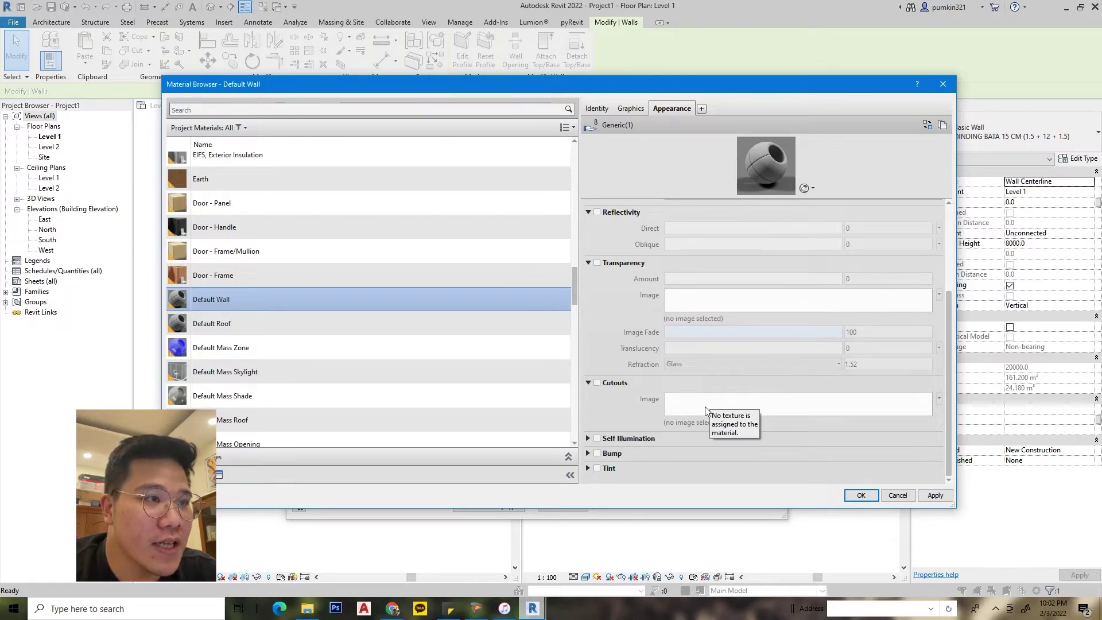
Step: Expand Self Illumination, Bump and Tint, then return to the Graphics settings
{"action": "left_click", "coordinate": [705, 408]}
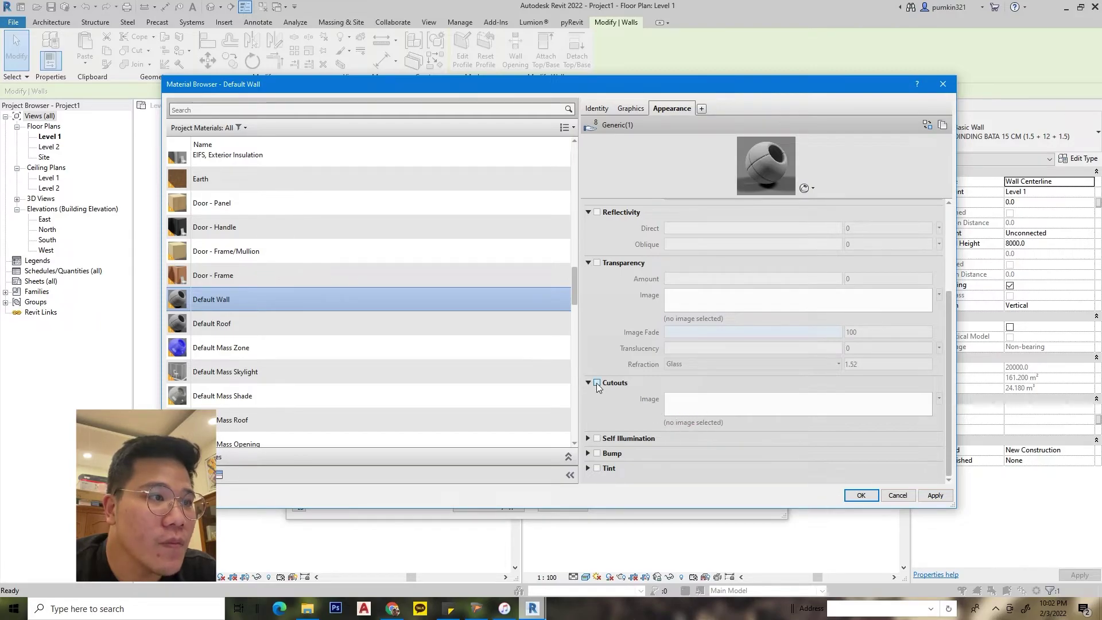
{"action": "left_click", "coordinate": [587, 437]}
{"action": "left_click", "coordinate": [587, 453]}
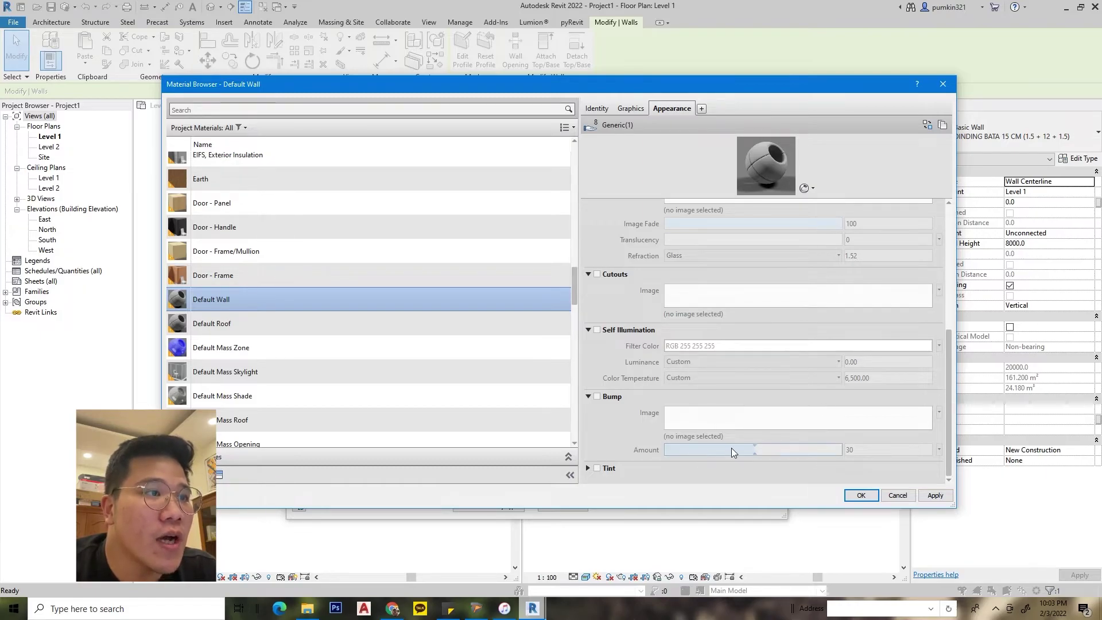
{"action": "left_click", "coordinate": [588, 468]}
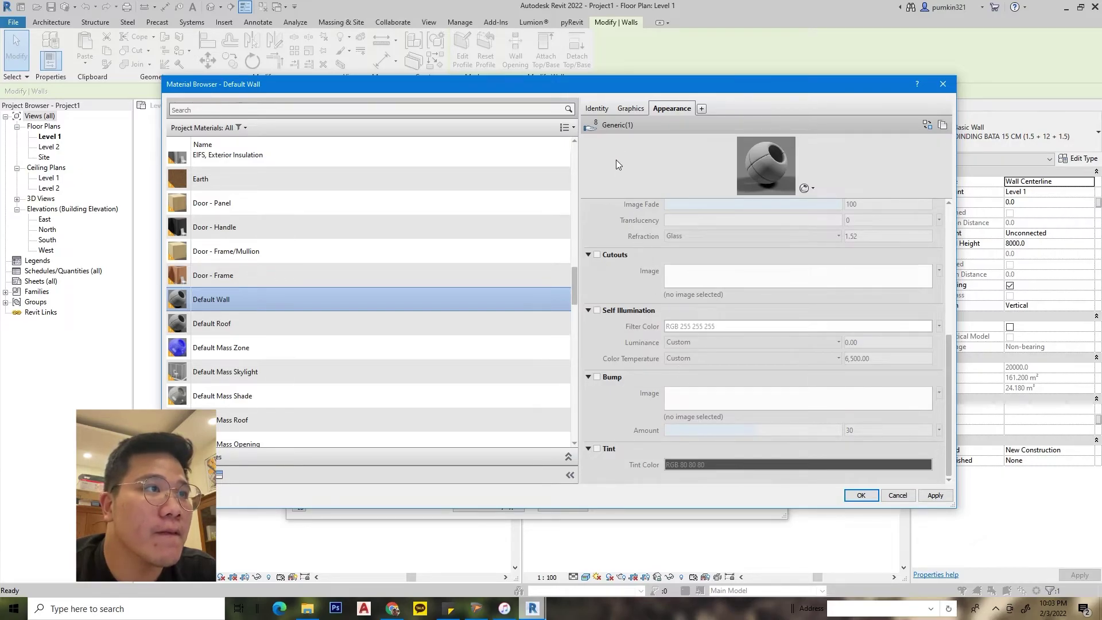
{"action": "left_click", "coordinate": [627, 108]}
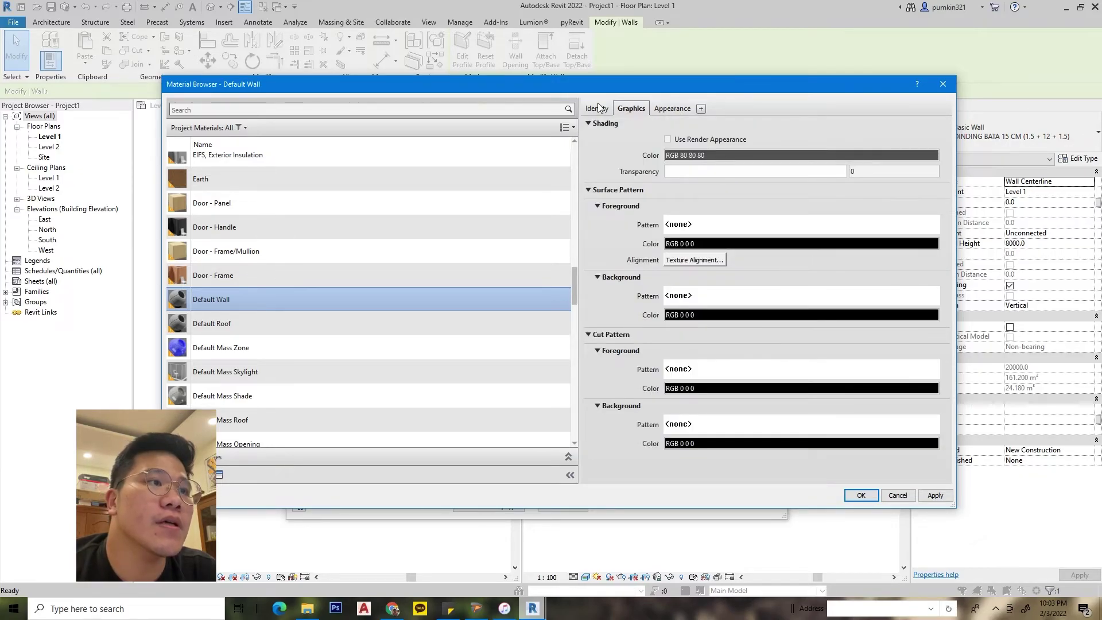
Step: Browse the cut pattern fill patterns and cancel, leaving the cut pattern <none>
{"action": "left_click", "coordinate": [599, 108]}
{"action": "left_click", "coordinate": [633, 109]}
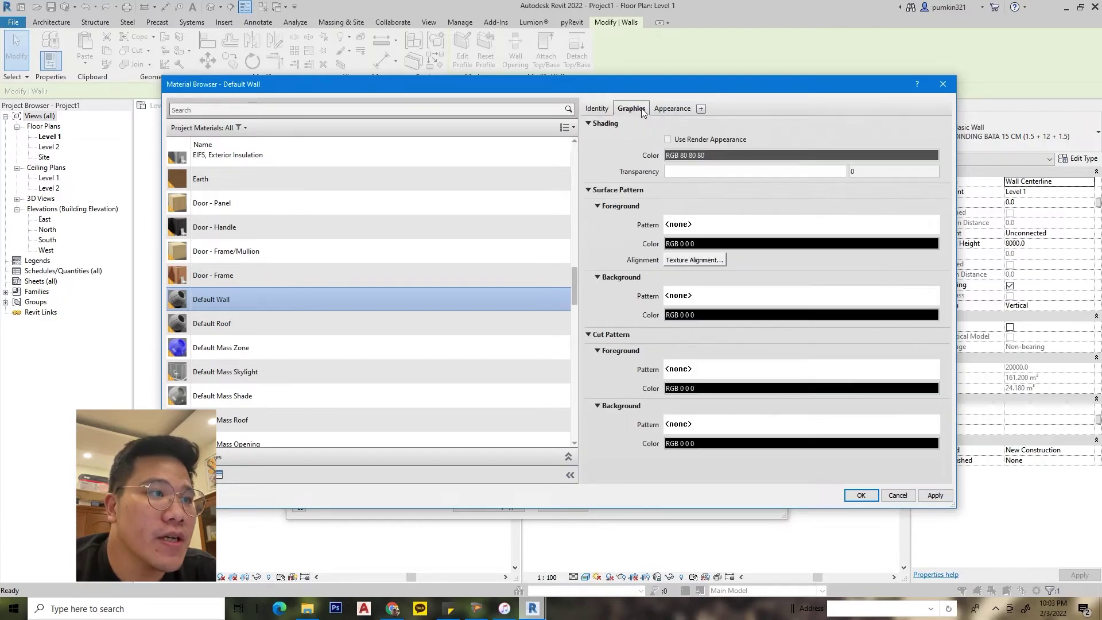
{"action": "left_click", "coordinate": [587, 335]}
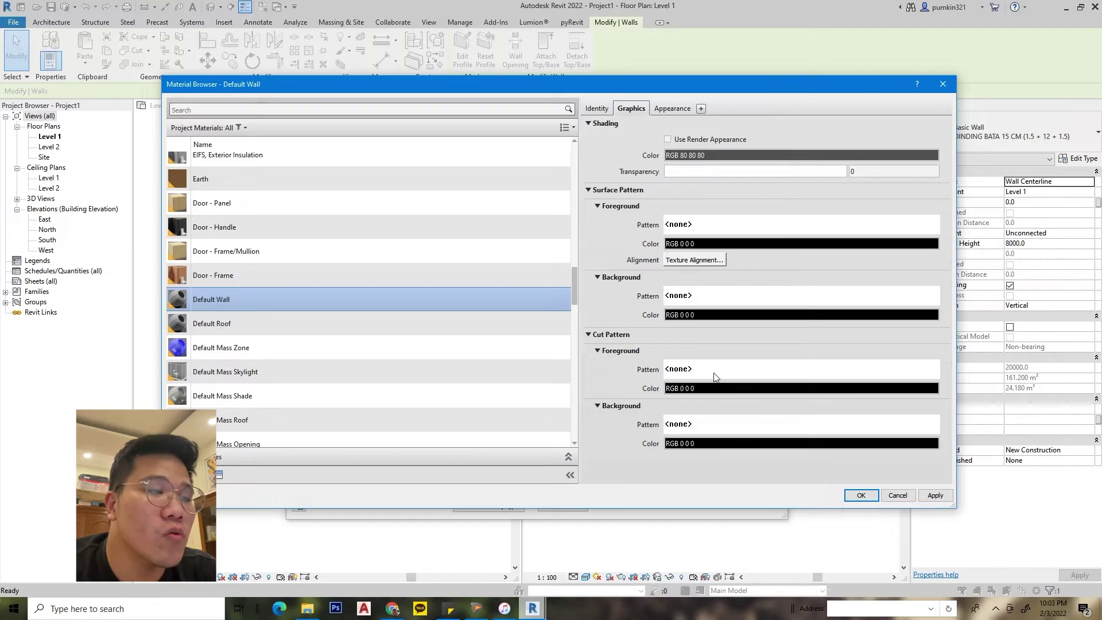
{"action": "left_click", "coordinate": [715, 377]}
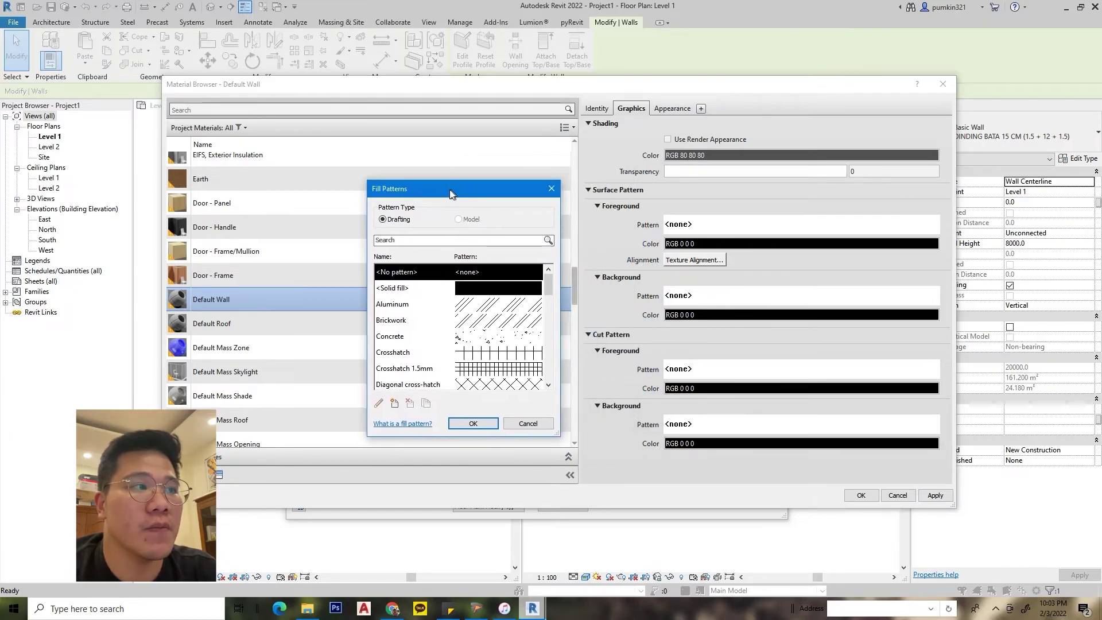
{"action": "left_click_drag", "start_coordinate": [516, 172], "coordinate": [413, 188]}
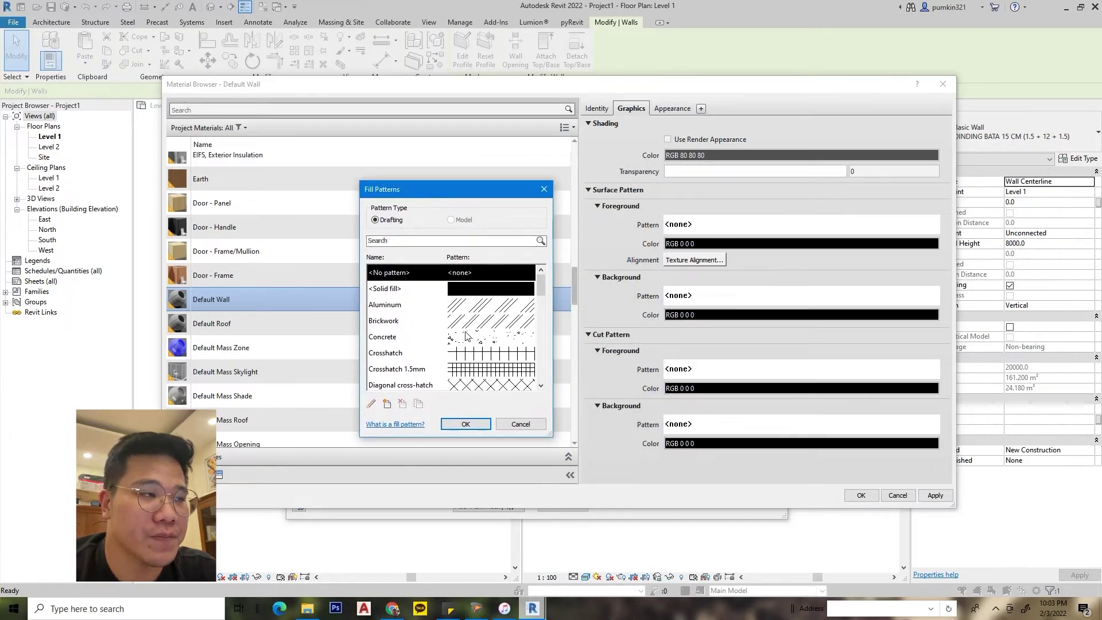
{"action": "scroll", "coordinate": [466, 336], "scroll_direction": "down", "scroll_amount": 3}
{"action": "scroll", "coordinate": [467, 339], "scroll_direction": "down", "scroll_amount": 1}
{"action": "scroll", "coordinate": [470, 342], "scroll_direction": "down", "scroll_amount": 4}
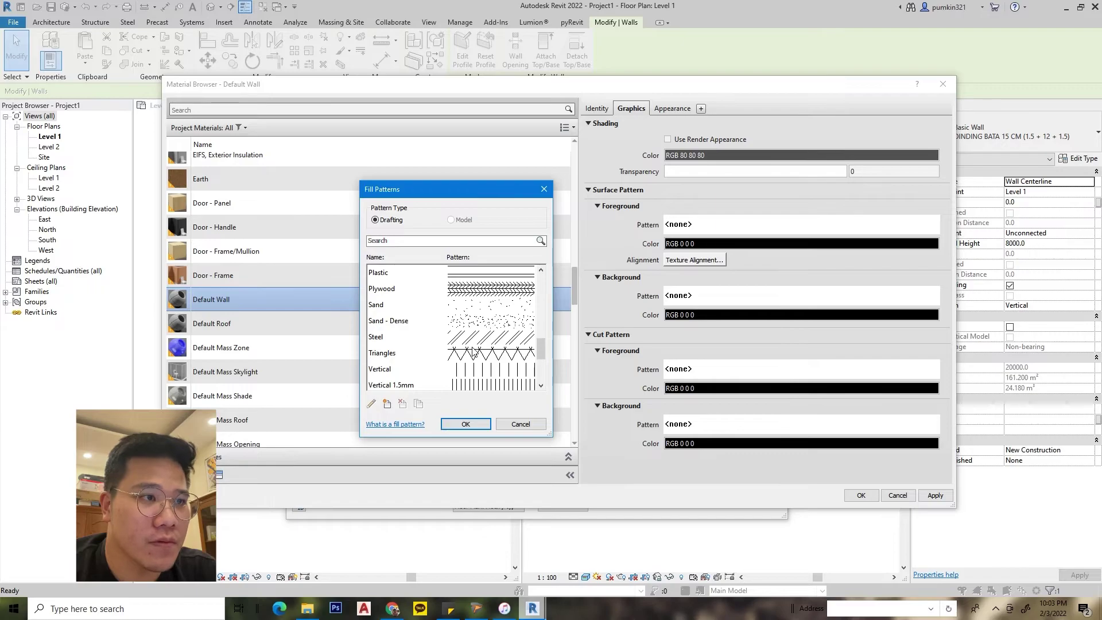
{"action": "scroll", "coordinate": [473, 353], "scroll_direction": "down", "scroll_amount": 3}
{"action": "left_click", "coordinate": [515, 423]}
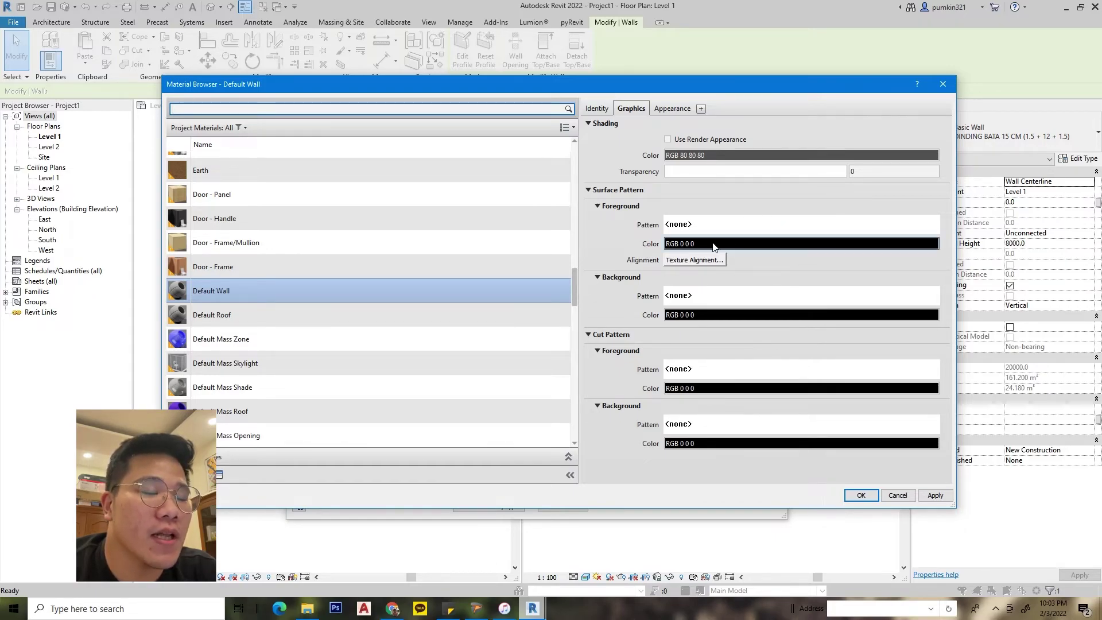
Step: Browse the surface pattern fill patterns and cancel, keeping the surface pattern <none>
{"action": "left_click", "coordinate": [725, 227]}
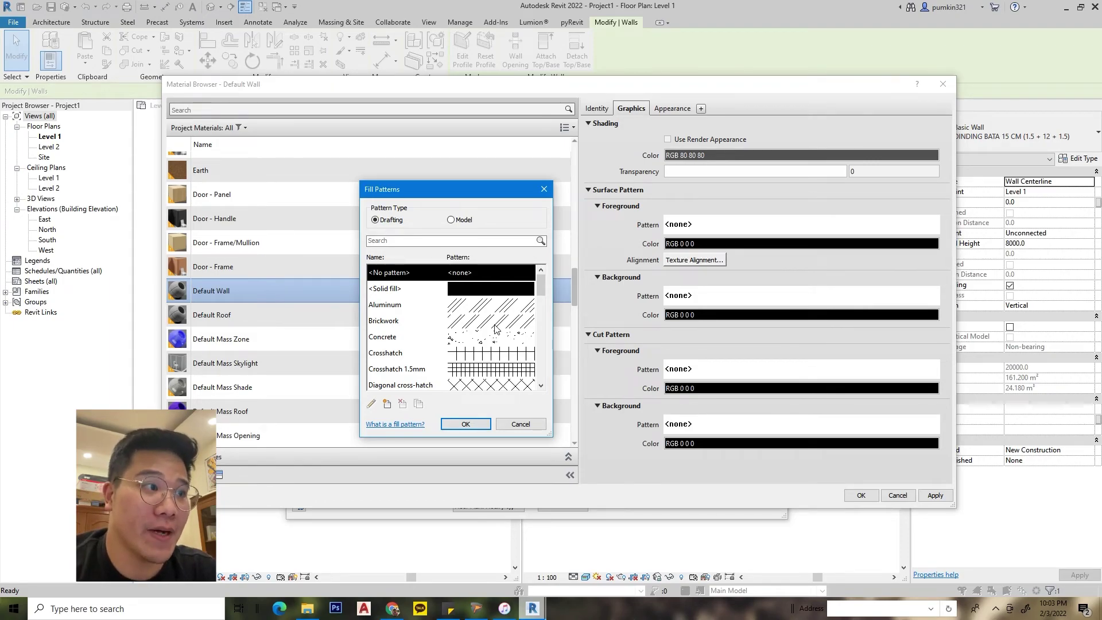
{"action": "scroll", "coordinate": [496, 330], "scroll_direction": "down", "scroll_amount": 3}
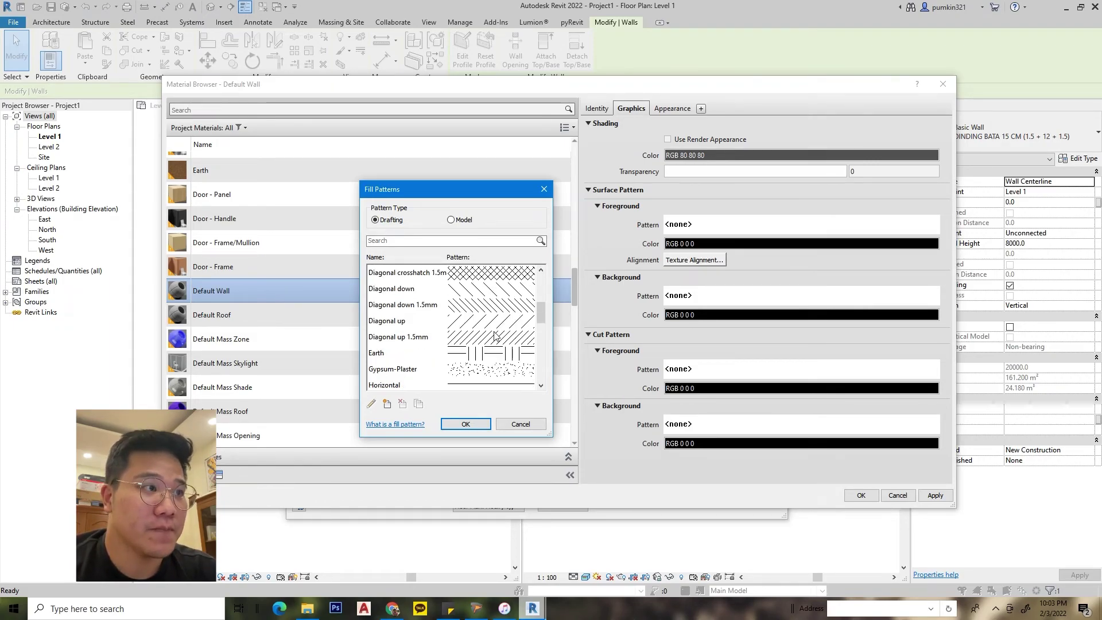
{"action": "scroll", "coordinate": [493, 345], "scroll_direction": "up", "scroll_amount": 2}
{"action": "scroll", "coordinate": [491, 351], "scroll_direction": "up", "scroll_amount": 1}
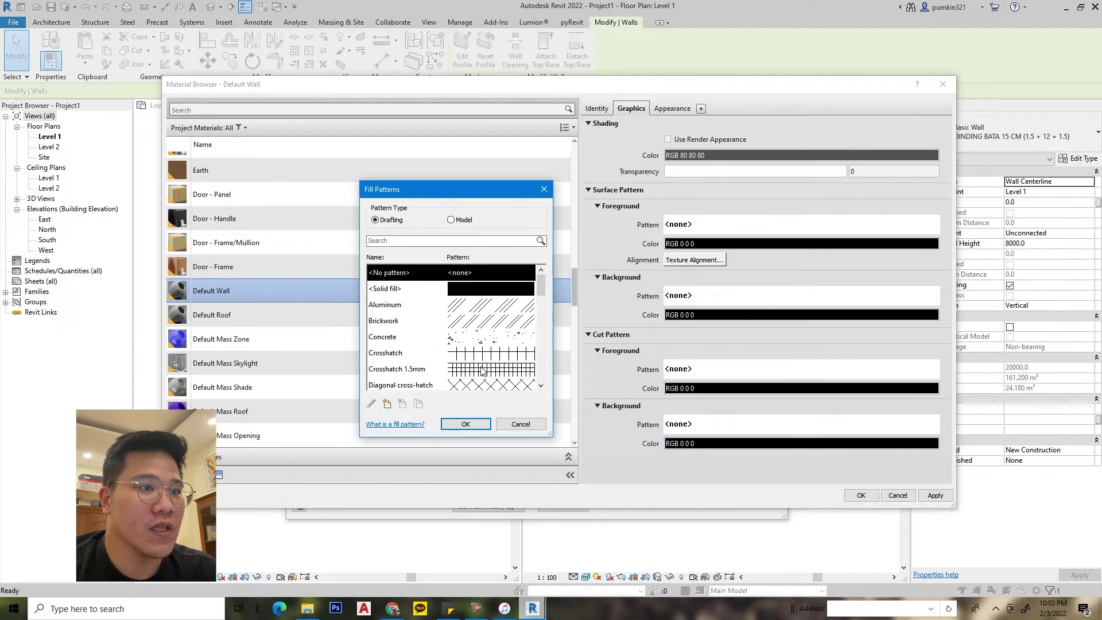
{"action": "left_click", "coordinate": [518, 425]}
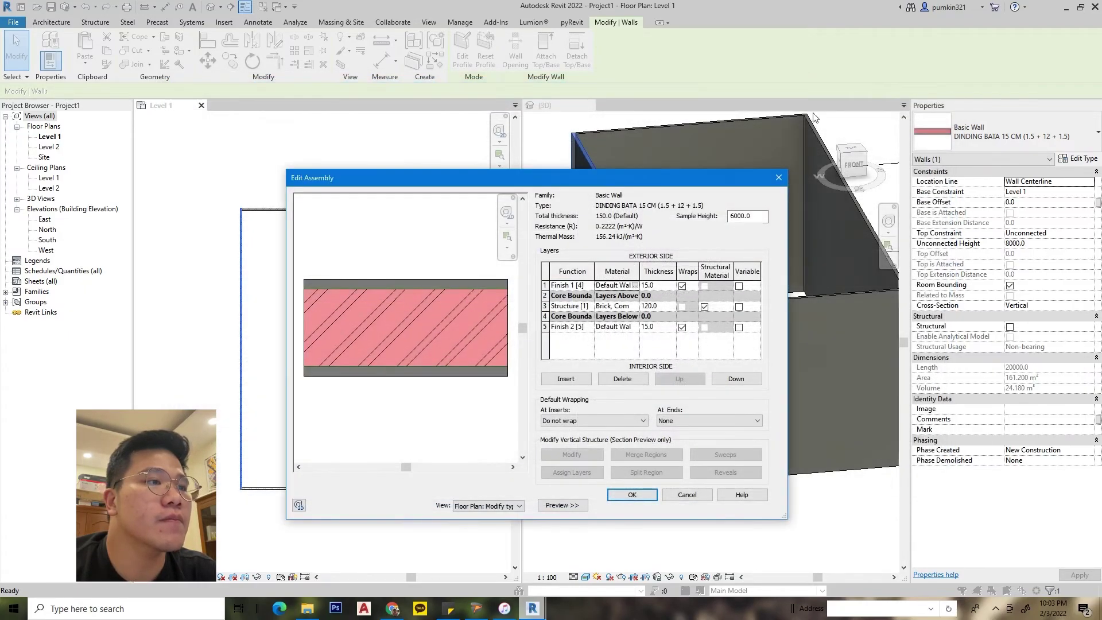
Step: Accept Edit Assembly and Type Properties, then make the 3D view active with nothing selected
{"action": "left_click", "coordinate": [674, 495]}
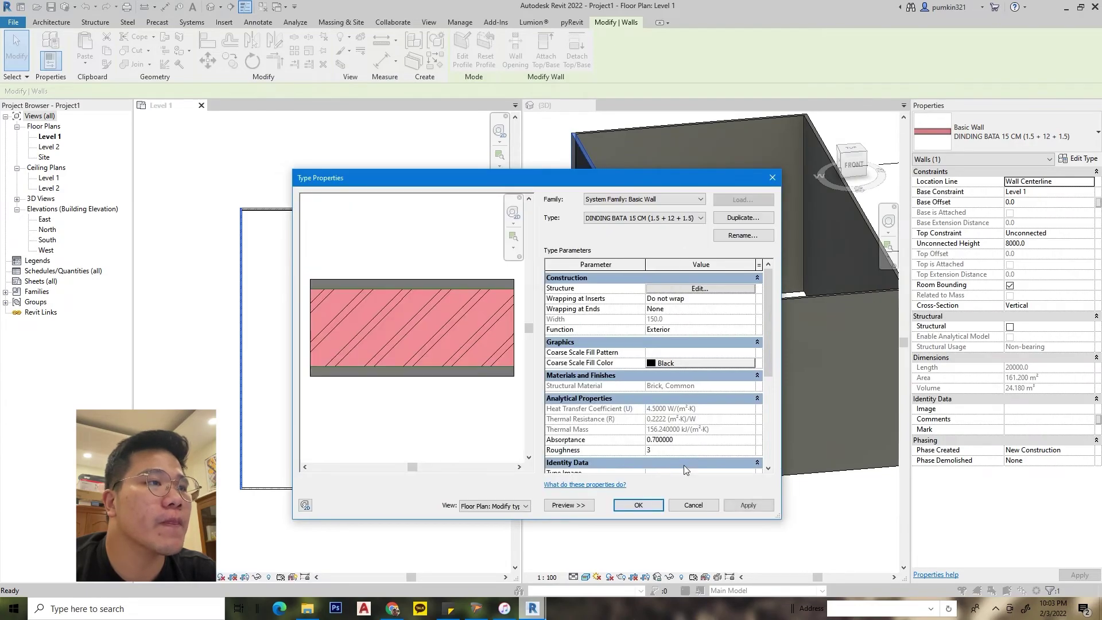
{"action": "left_click", "coordinate": [693, 503]}
{"action": "scroll", "coordinate": [622, 322], "scroll_direction": "down", "scroll_amount": 2}
{"action": "scroll", "coordinate": [664, 448], "scroll_direction": "down", "scroll_amount": 2}
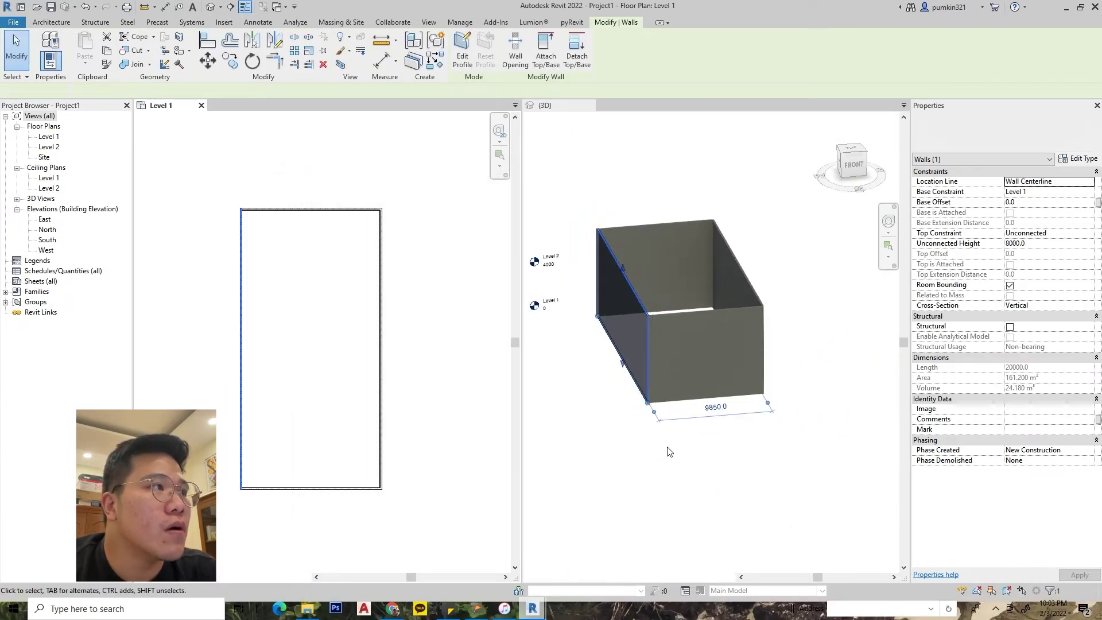
{"action": "left_click", "coordinate": [669, 524]}
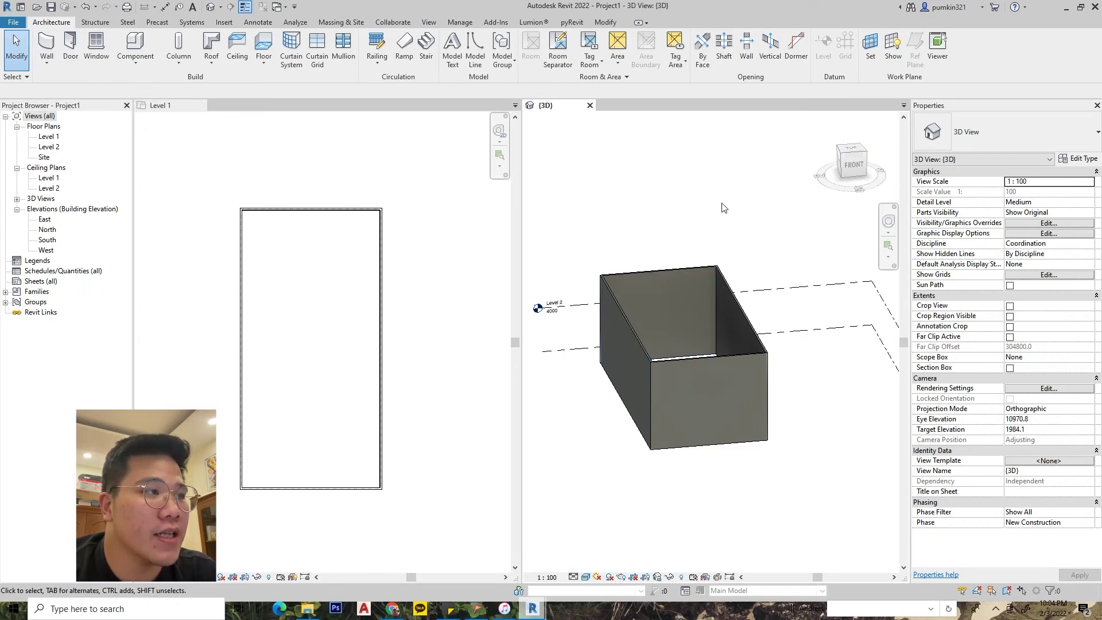
Step: Activate the Level 1 plan and zoom into the wall's double-line corner
{"action": "scroll", "coordinate": [431, 314], "scroll_direction": "up", "scroll_amount": 1}
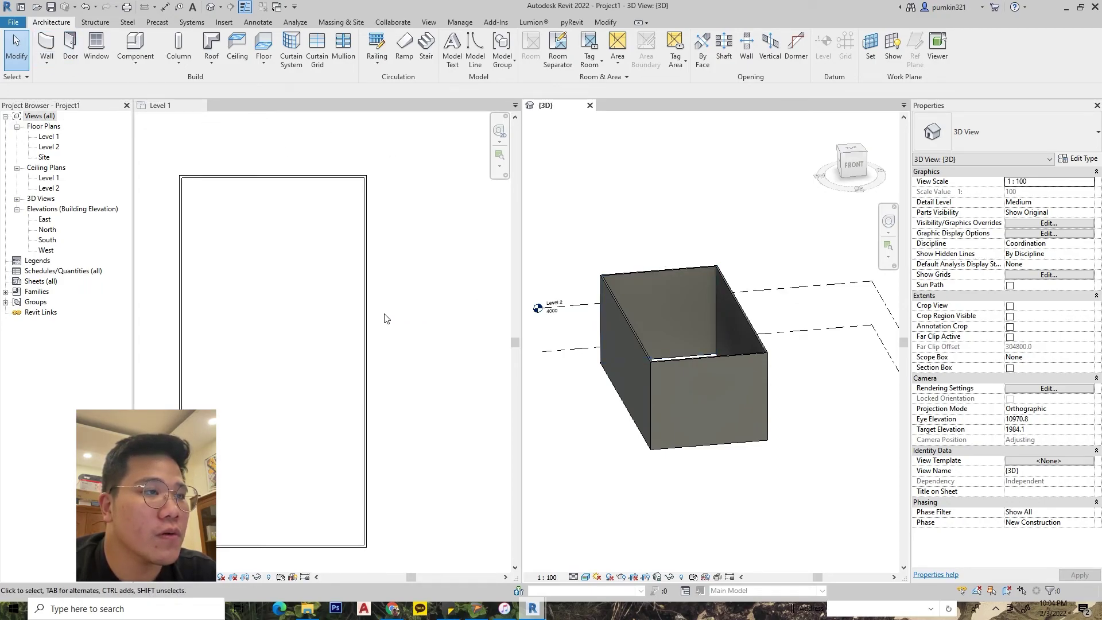
{"action": "left_click", "coordinate": [373, 371]}
{"action": "middle_click_drag", "start_coordinate": [381, 304], "coordinate": [406, 311]}
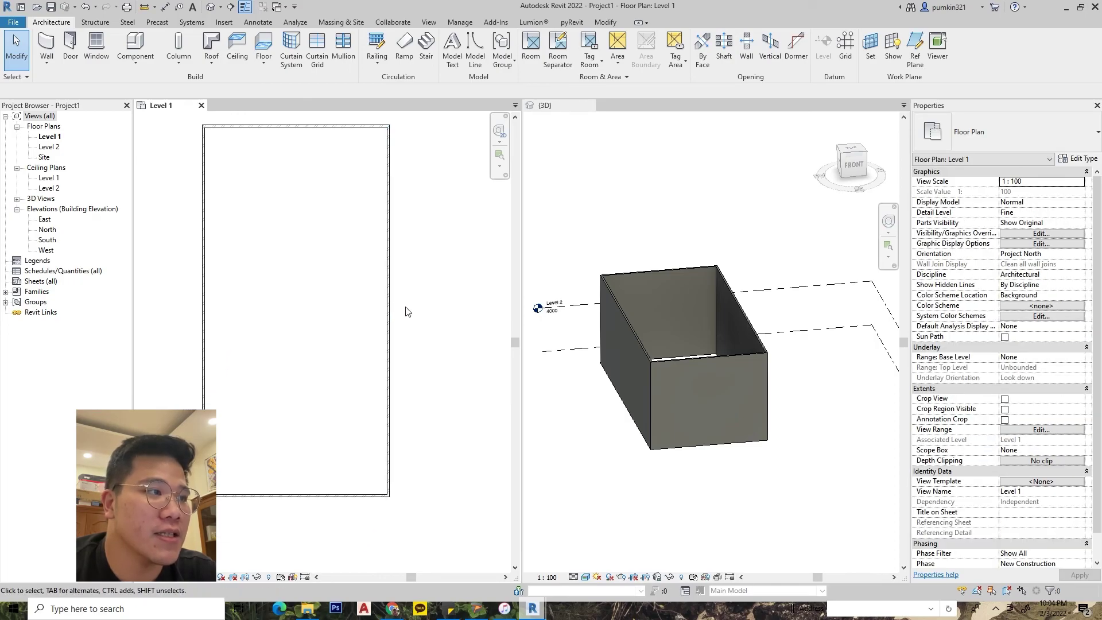
{"action": "scroll", "coordinate": [413, 504], "scroll_direction": "up", "scroll_amount": 3}
{"action": "scroll", "coordinate": [406, 504], "scroll_direction": "up", "scroll_amount": 2}
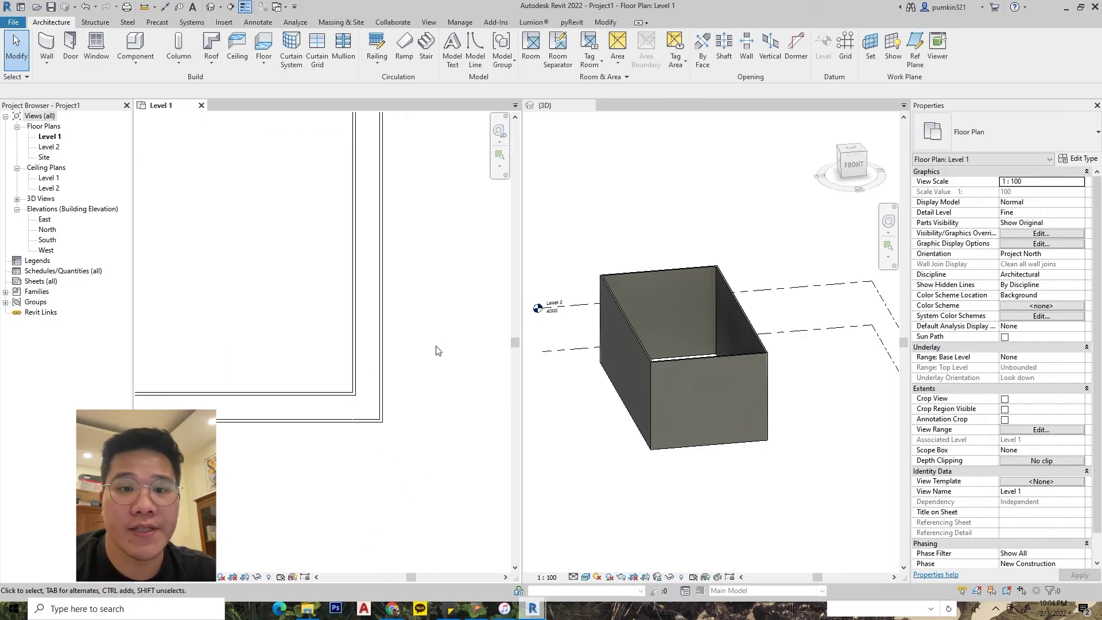